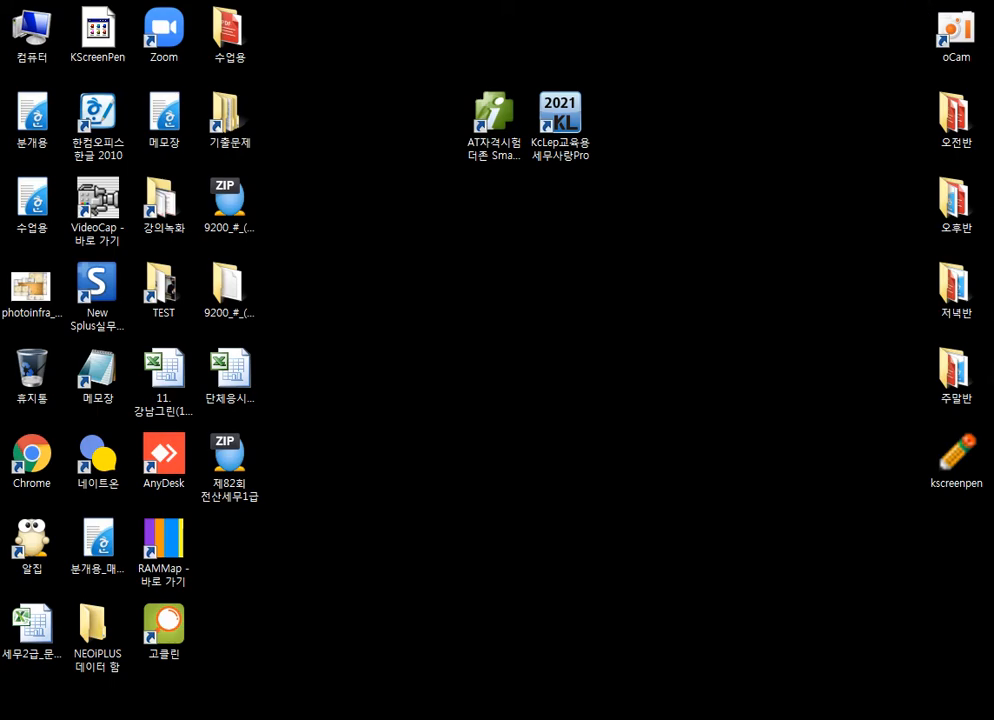
# Switch to KcLep, open 고정자산등록 (fixed asset registration) and set the asset account to 0202 건물
pyautogui.hotkey('alt', 'Tab')
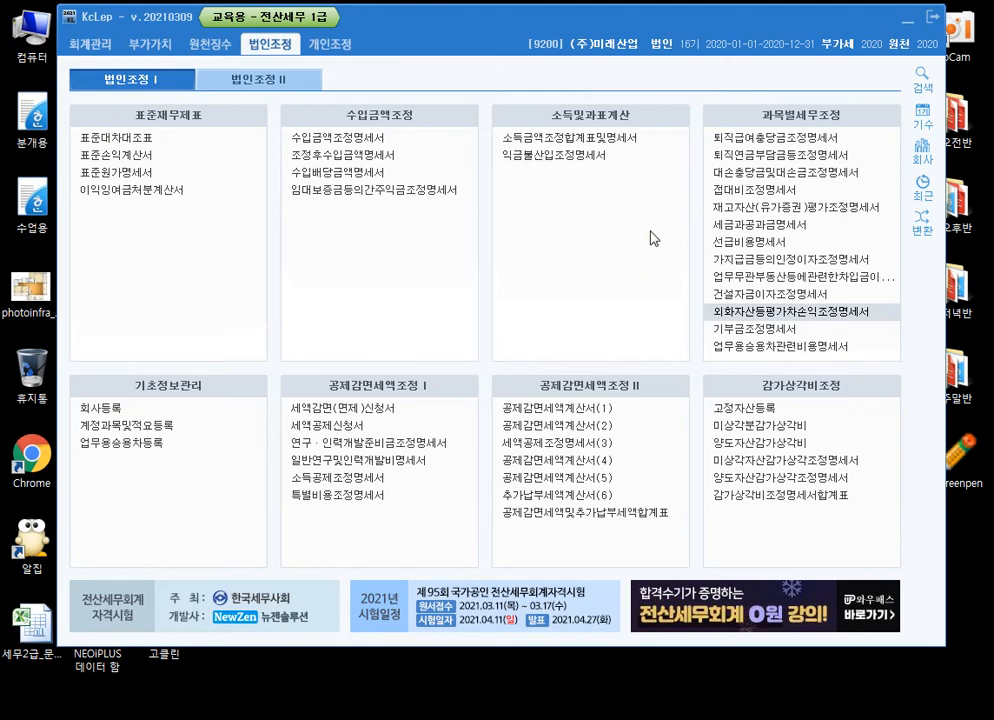
pyautogui.moveTo(573, 33); pyautogui.dragTo(570, 38)
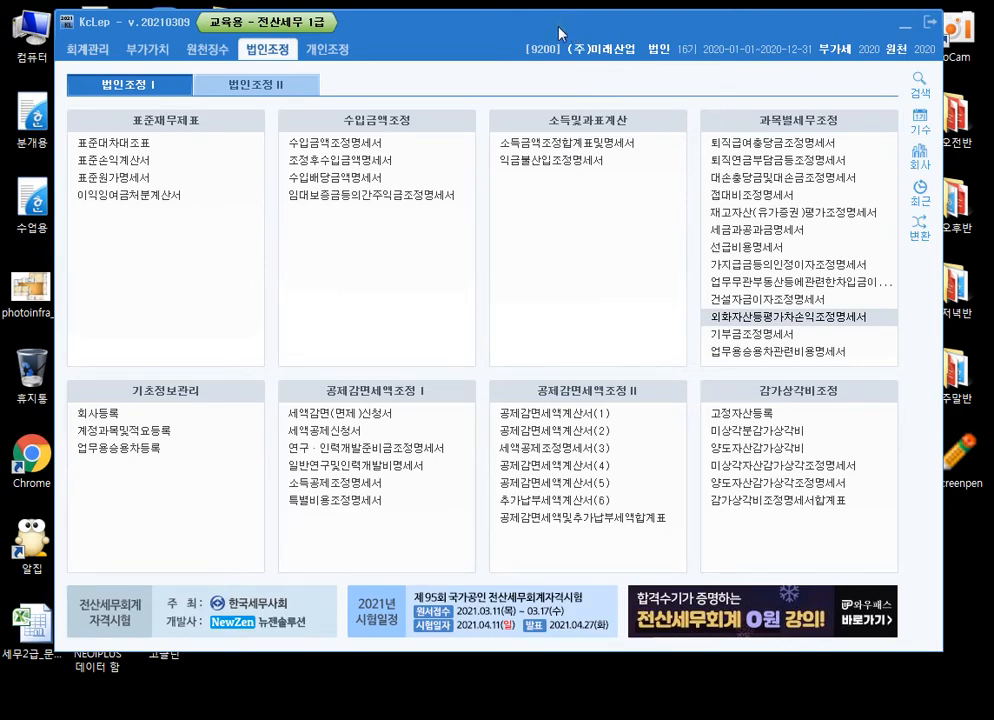
pyautogui.click(790, 413)
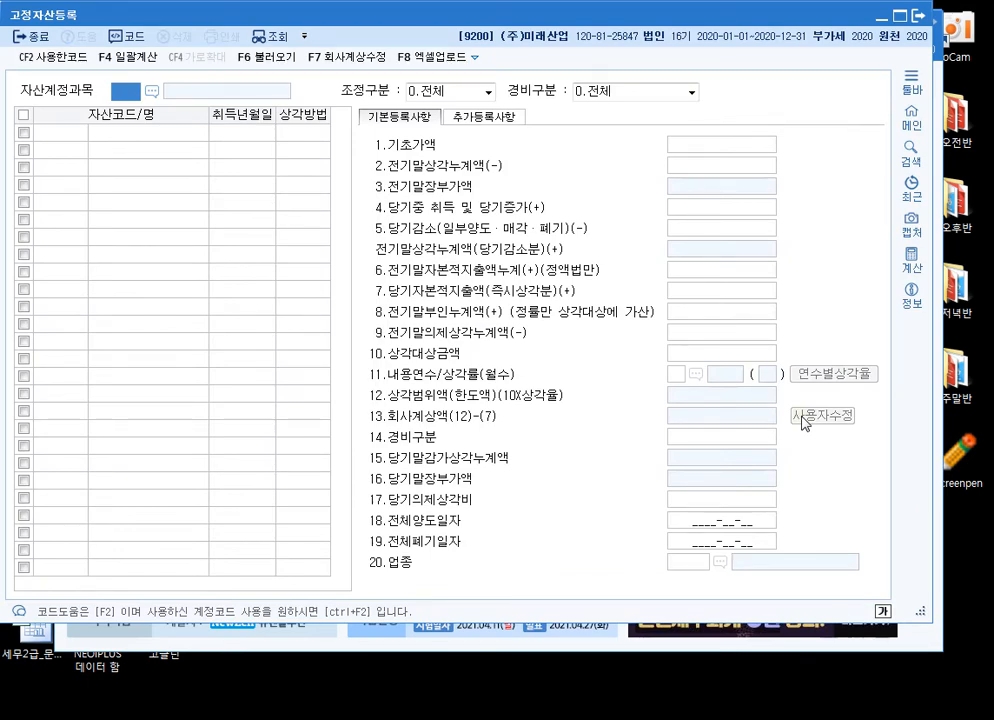
pyautogui.write('0202')
pyautogui.press('Return')
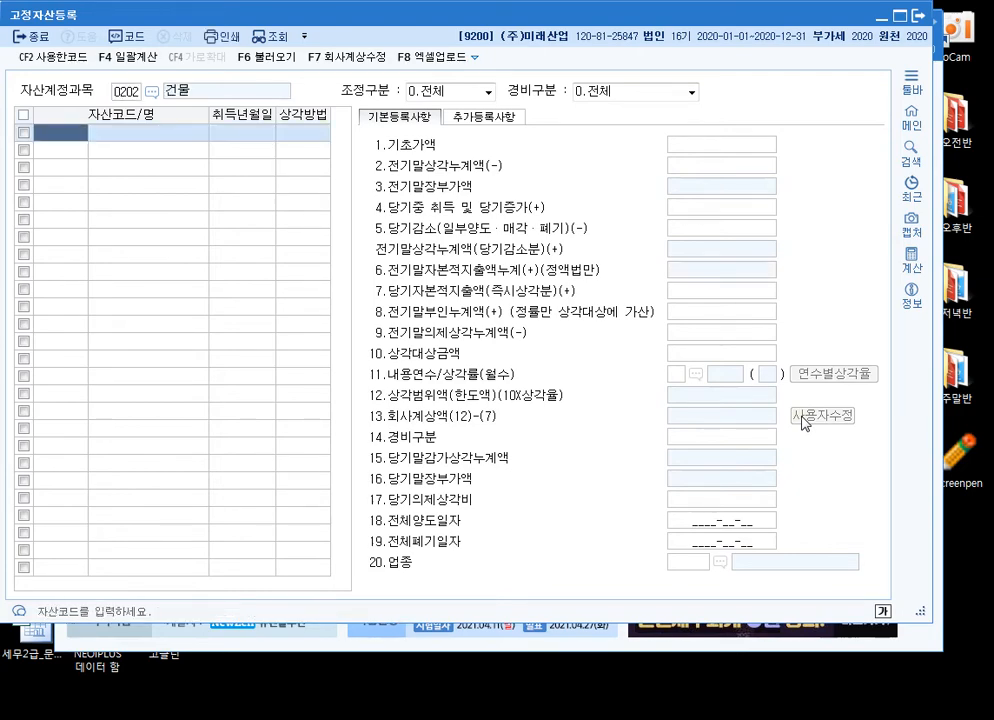
# Register asset code 000001 as 공장건물 with the acquisition date 2017-10-01
pyautogui.write('1')
pyautogui.press('Return')
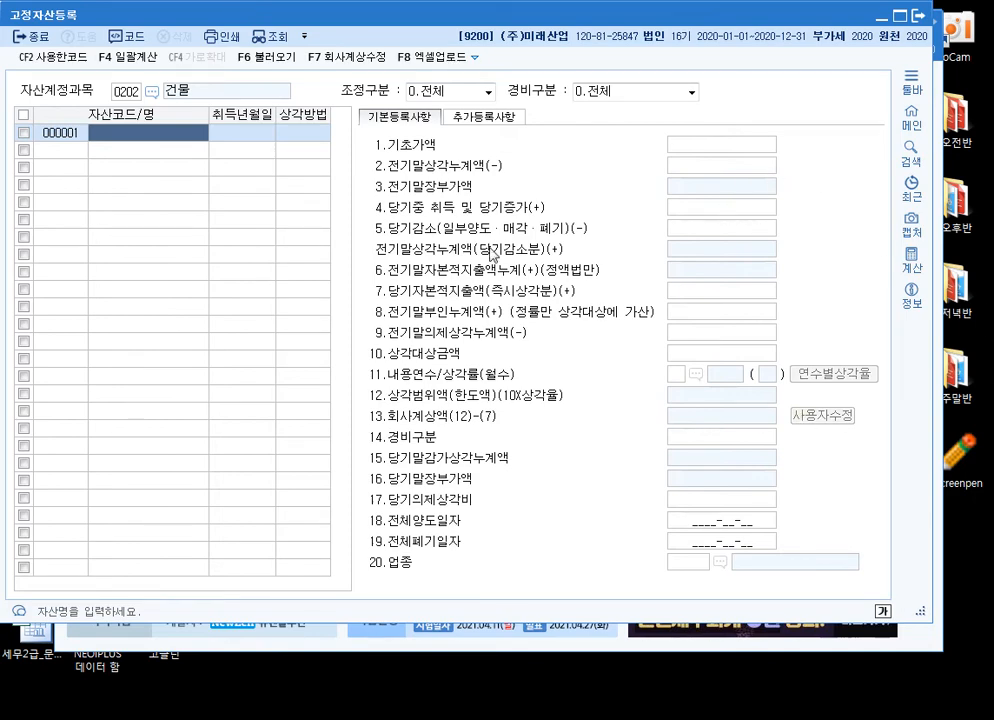
pyautogui.write('공장건물')
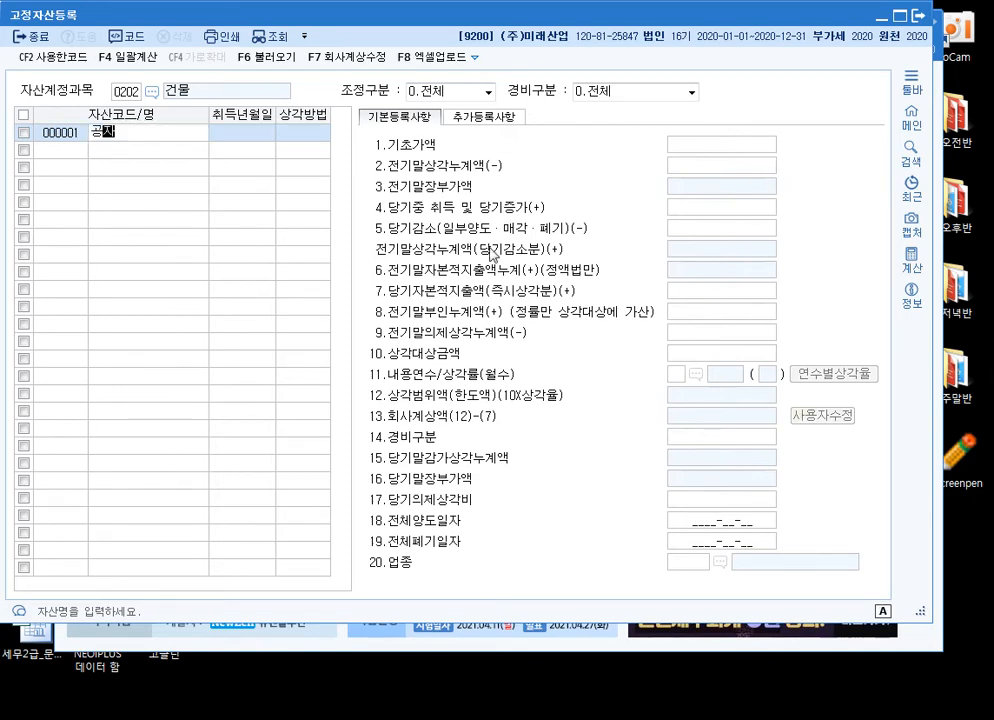
pyautogui.press('Return')
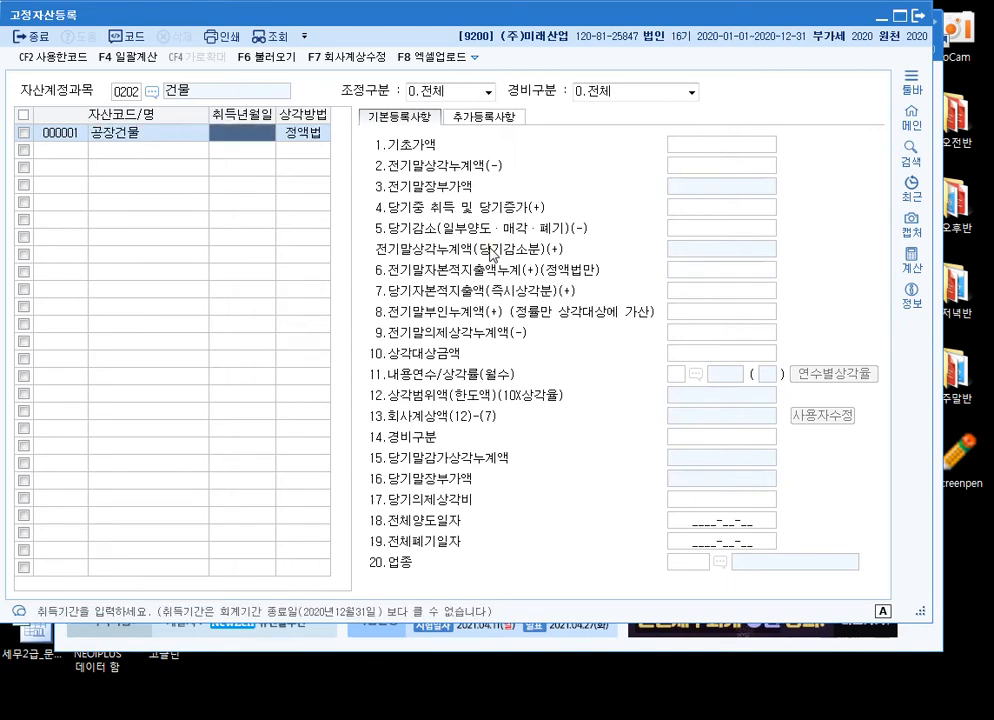
pyautogui.write('20171001')
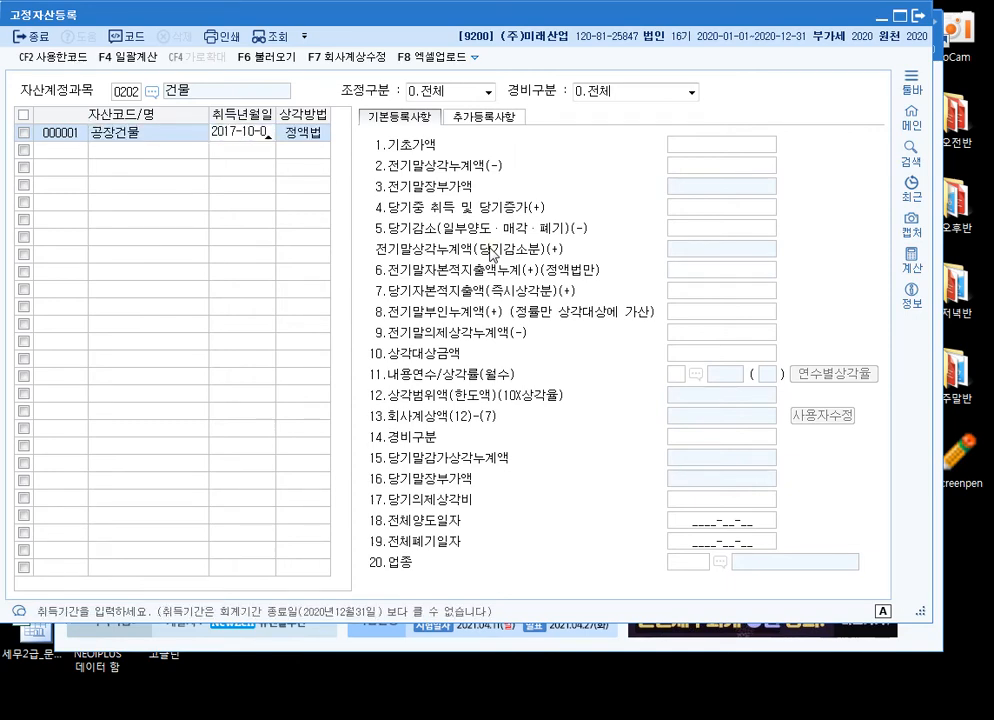
pyautogui.press('Return')
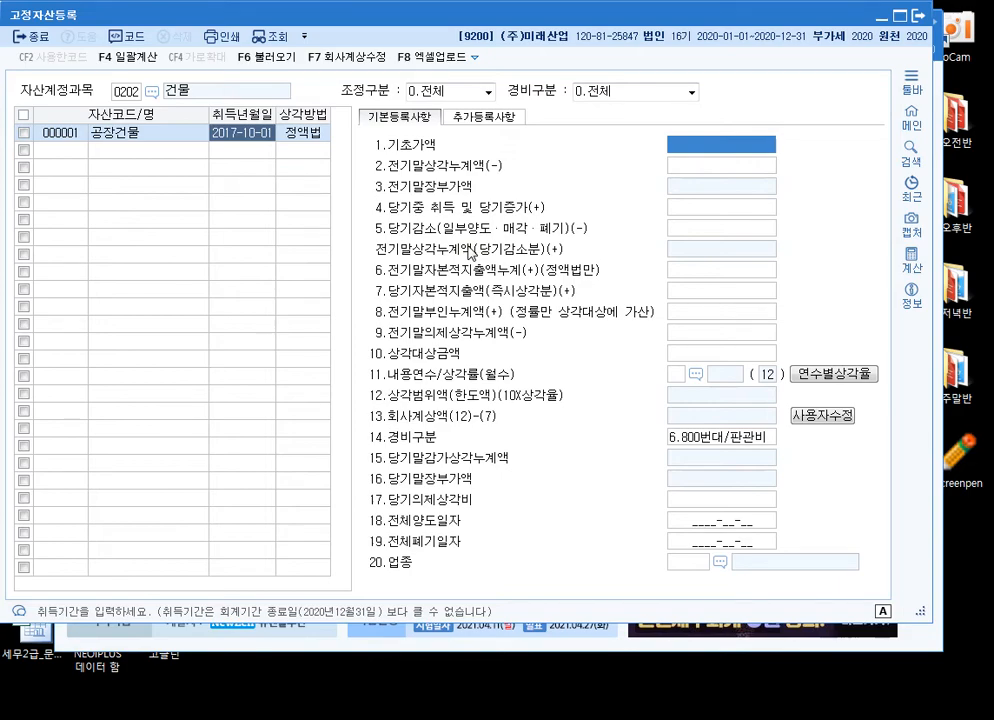
# Examine the base value, prior accumulated depreciation, current-year increase and decrease fields (items 1 to 5) of 공장건물
pyautogui.moveTo(357, 19); pyautogui.dragTo(487, 26)
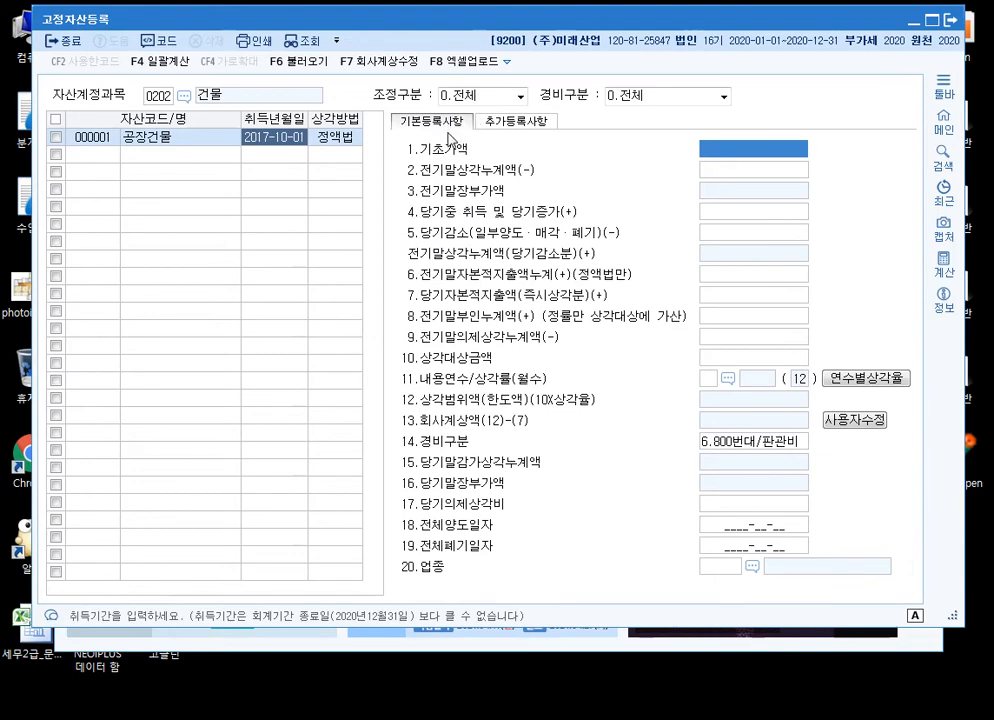
pyautogui.press('Return')
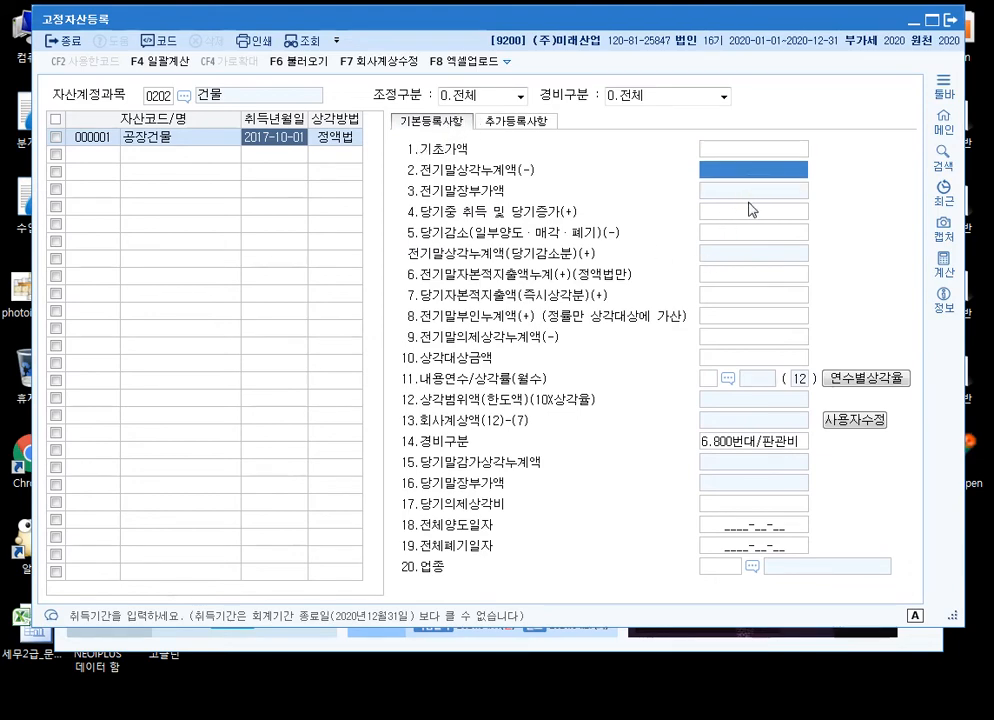
pyautogui.click(758, 232)
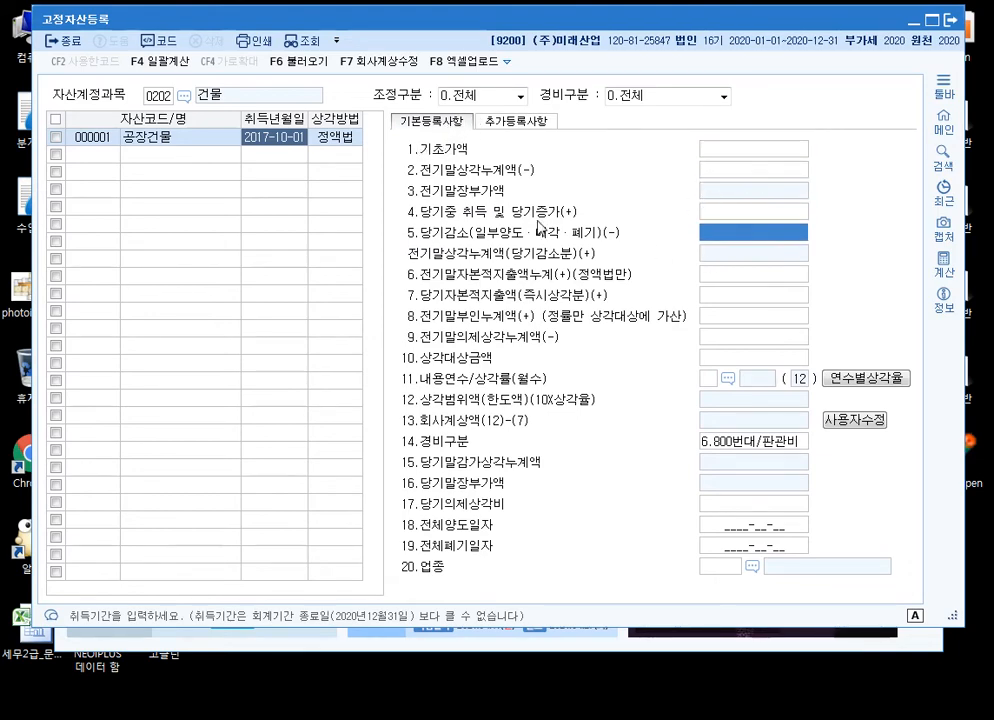
pyautogui.click(272, 137)
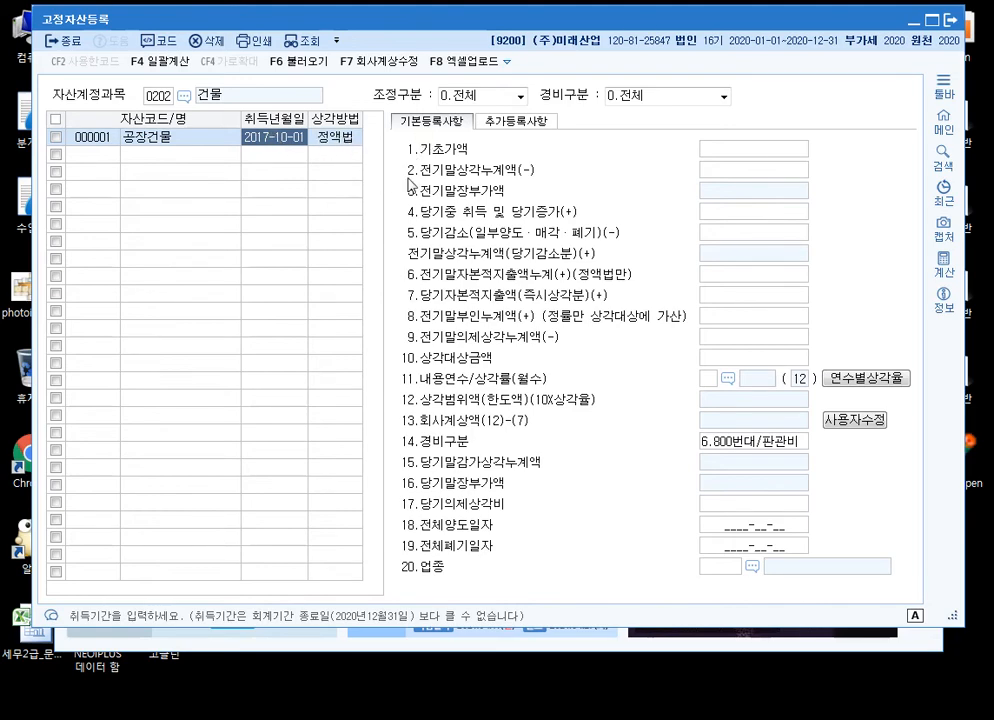
pyautogui.click(727, 155)
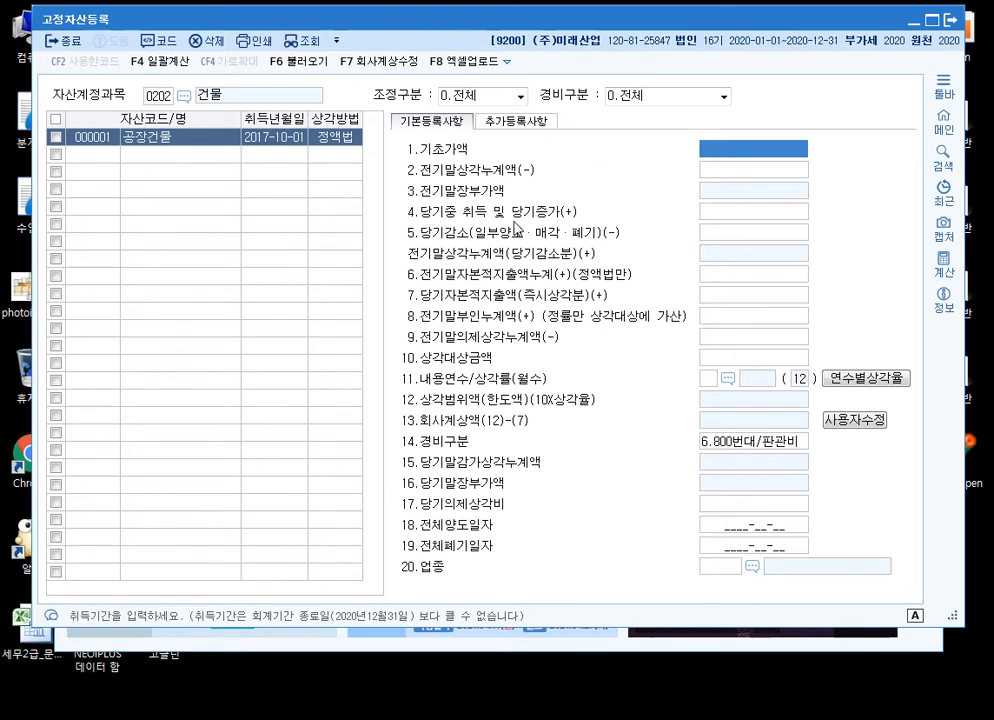
pyautogui.click(749, 213)
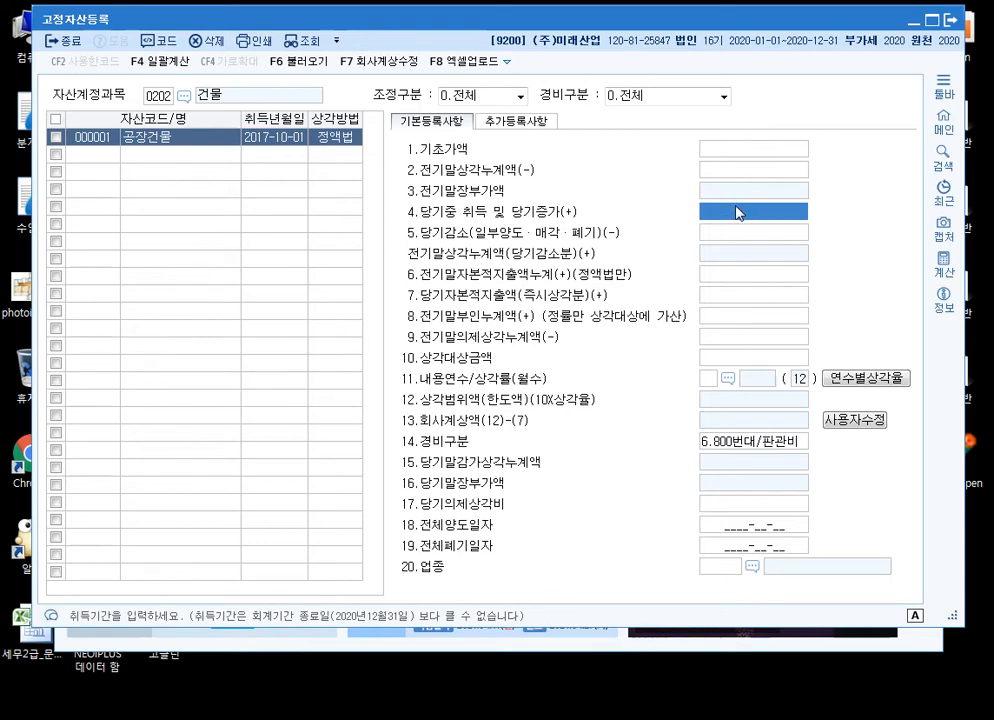
pyautogui.click(751, 152)
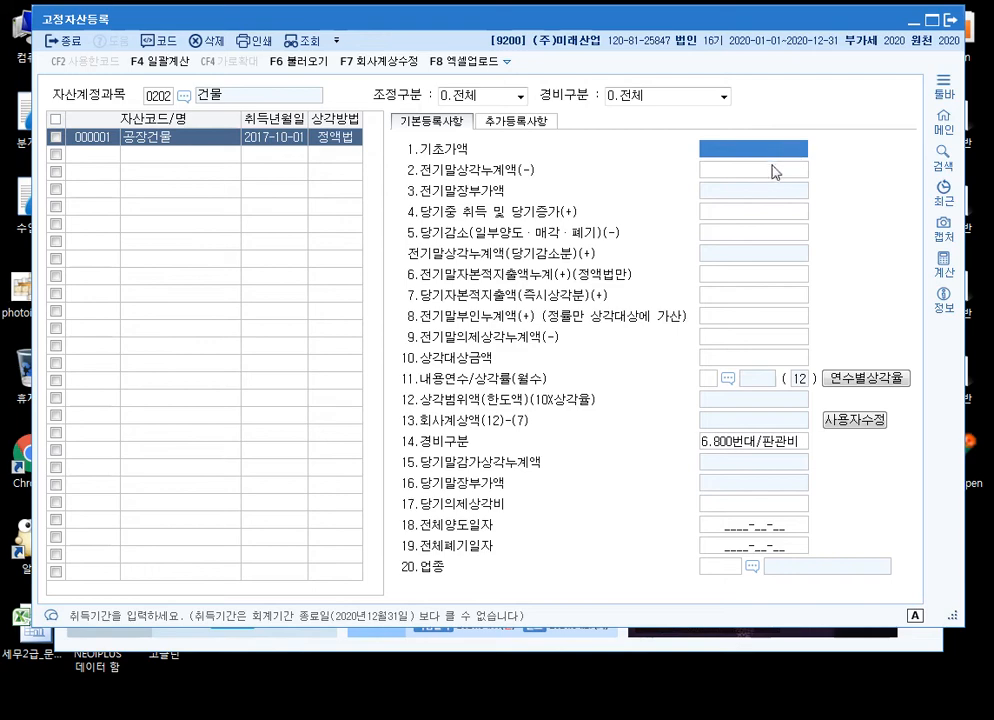
pyautogui.click(758, 172)
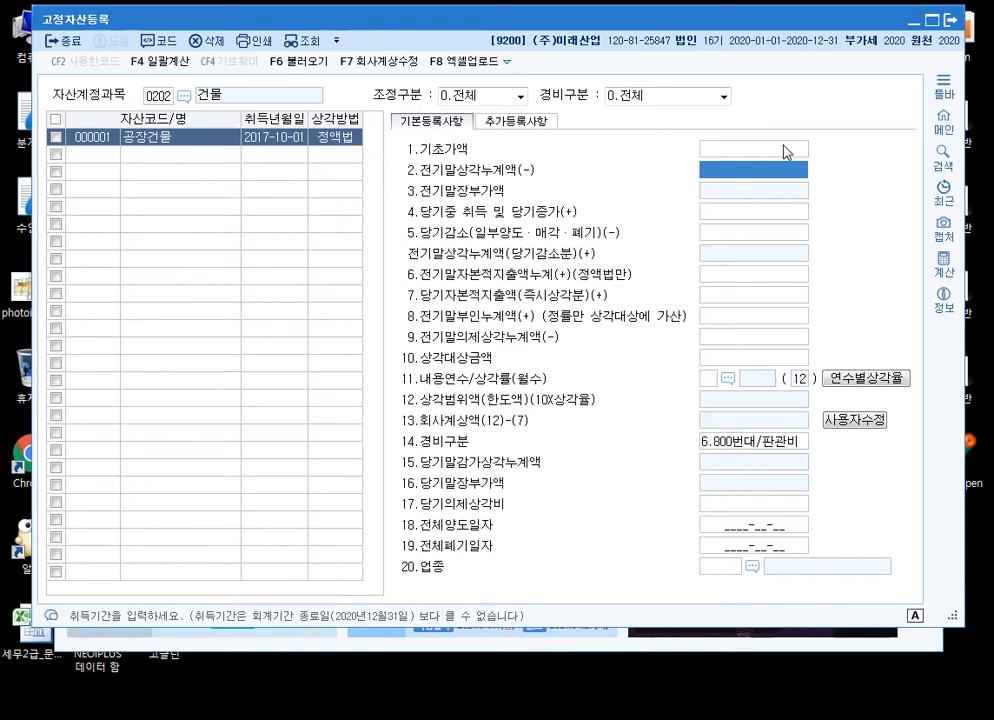
pyautogui.click(745, 212)
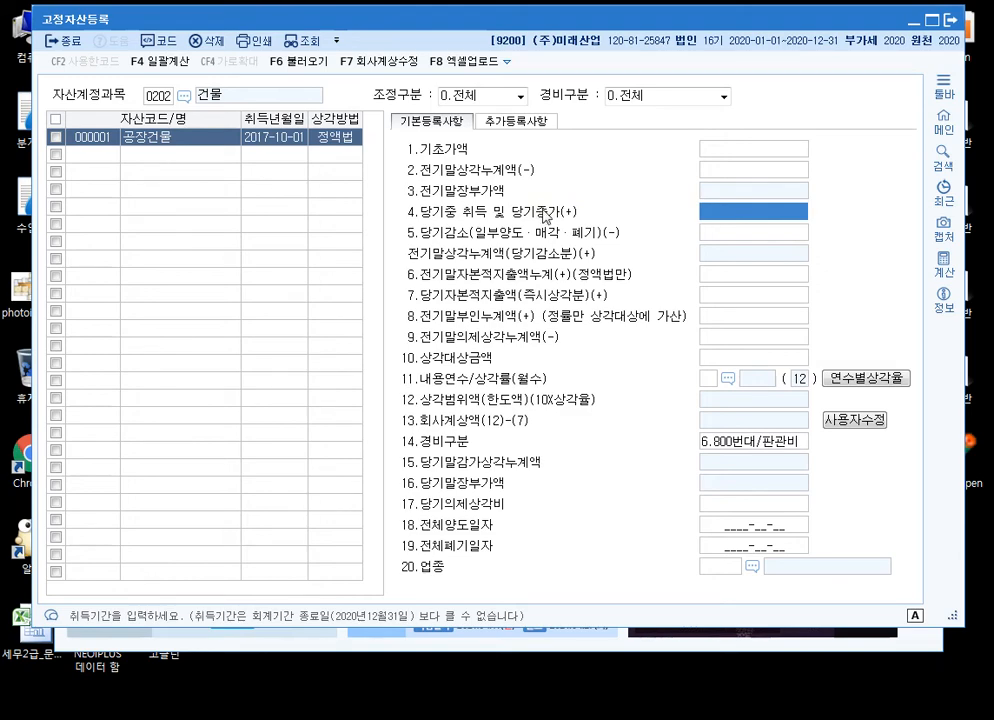
# Examine the prior and current capital expenditure fields and the prior disallowed depreciation field (items 6 to 8)
pyautogui.click(754, 280)
pyautogui.click(760, 294)
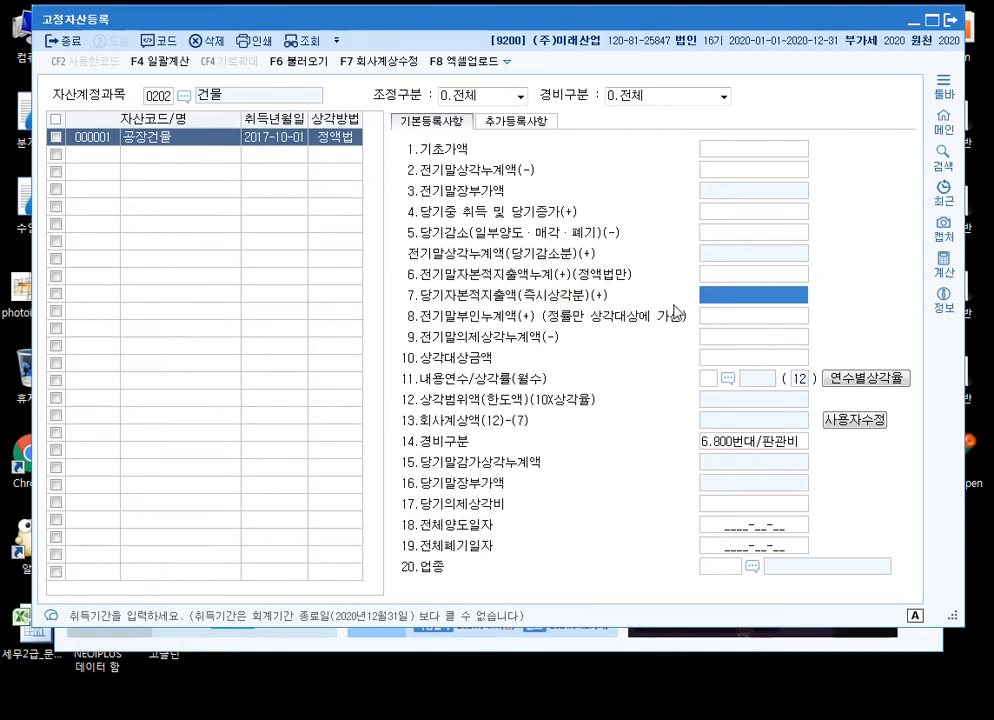
pyautogui.click(754, 307)
pyautogui.click(754, 307)
pyautogui.click(773, 276)
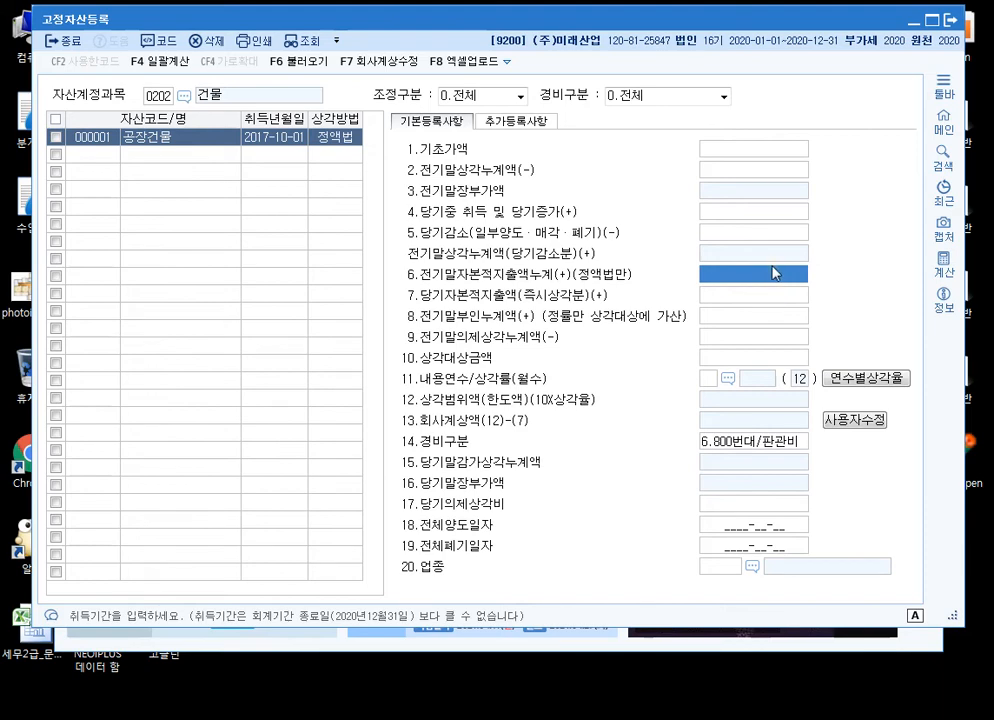
pyautogui.click(778, 278)
pyautogui.click(776, 295)
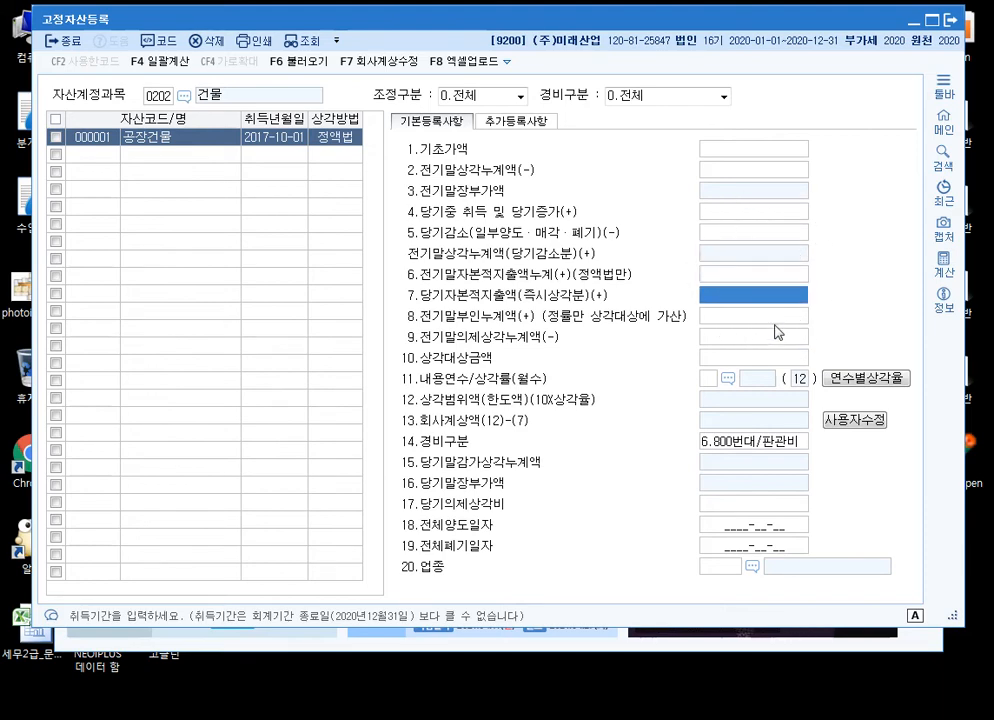
pyautogui.click(776, 319)
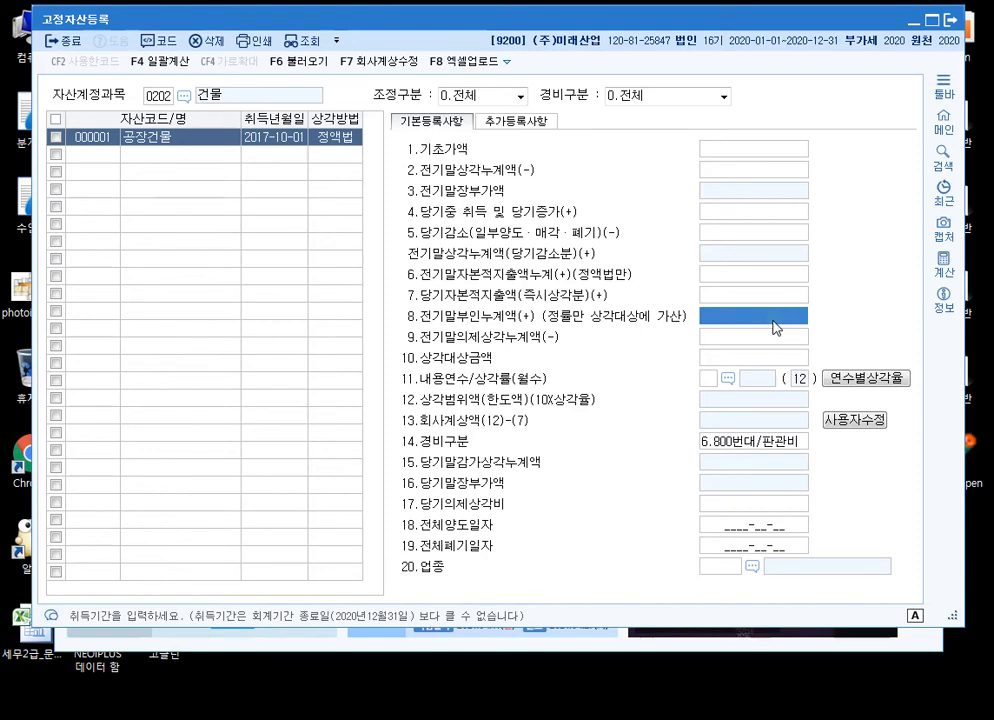
pyautogui.click(759, 325)
pyautogui.click(759, 326)
pyautogui.click(759, 326)
# Box and strike through the notes (정액법만) on item 6 and (정률만 상각대상에 가산) on item 8 in red, and clear the markup
pyautogui.hotkey('ctrl', '1')
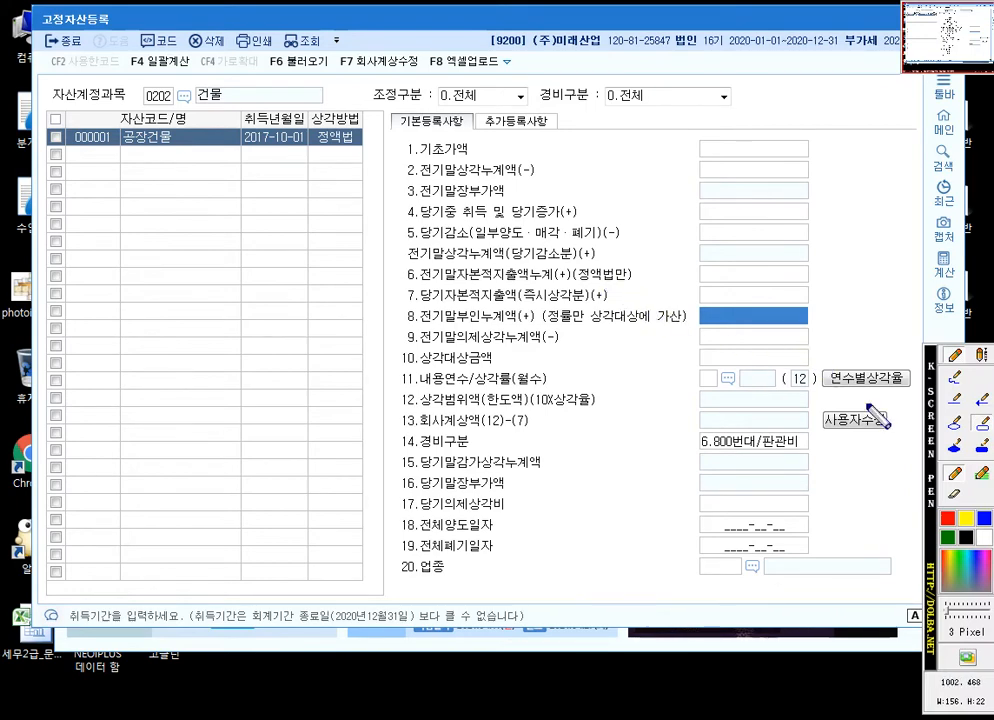
pyautogui.moveTo(571, 263)
pyautogui.mouseDown()
pyautogui.moveTo(620, 290)
pyautogui.moveTo(634, 285)
pyautogui.mouseUp()
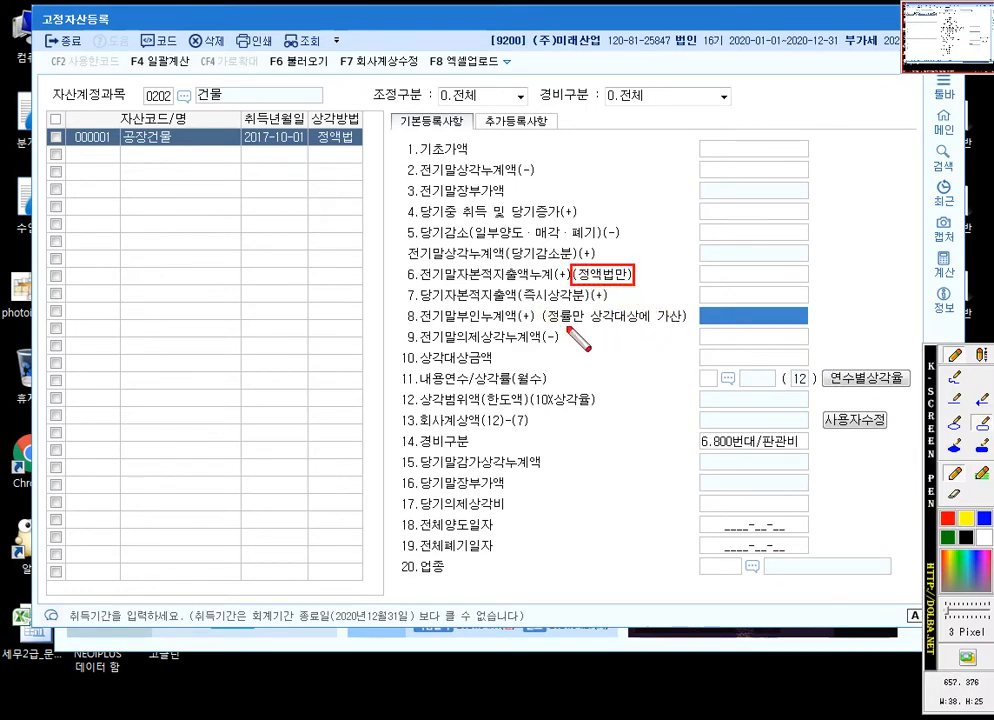
pyautogui.moveTo(537, 307); pyautogui.dragTo(689, 327)
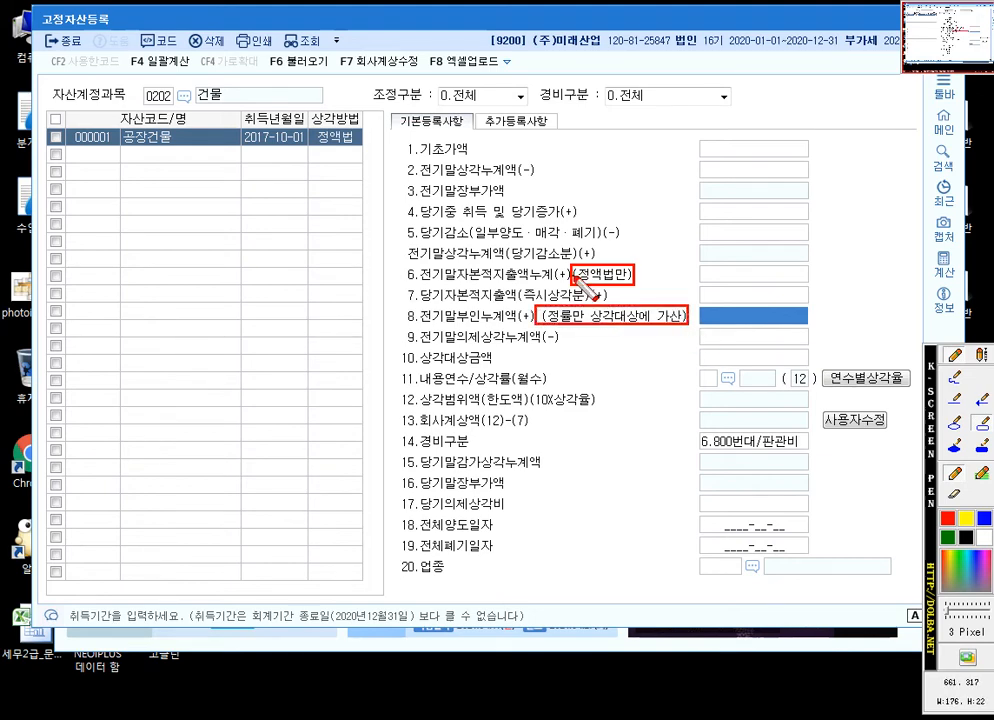
pyautogui.moveTo(573, 275); pyautogui.dragTo(637, 277)
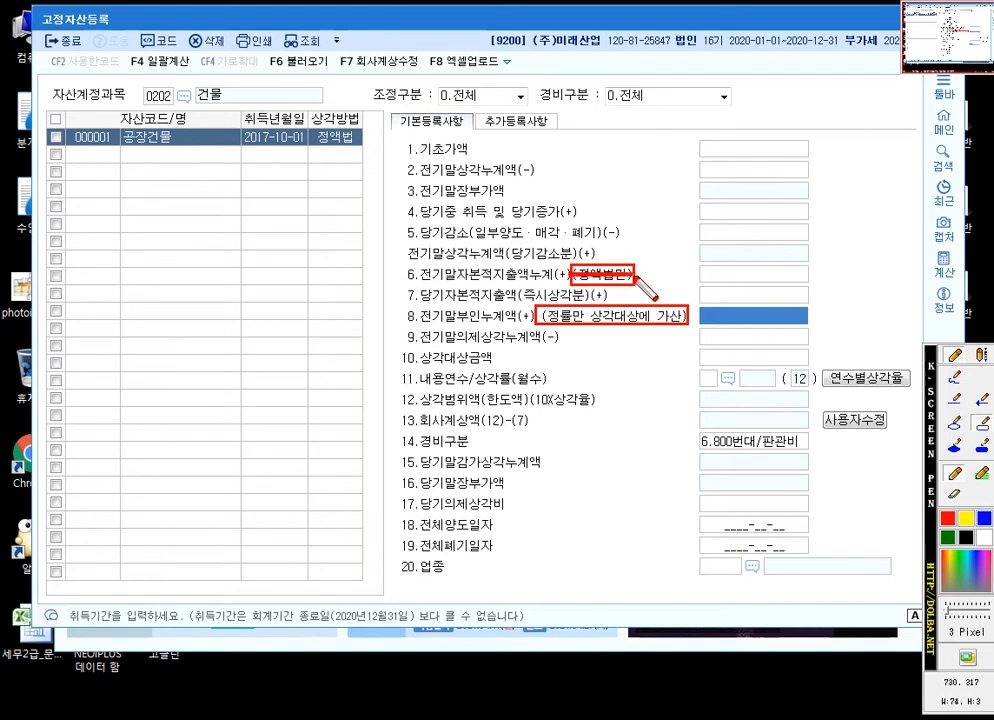
pyautogui.moveTo(536, 314); pyautogui.dragTo(690, 318)
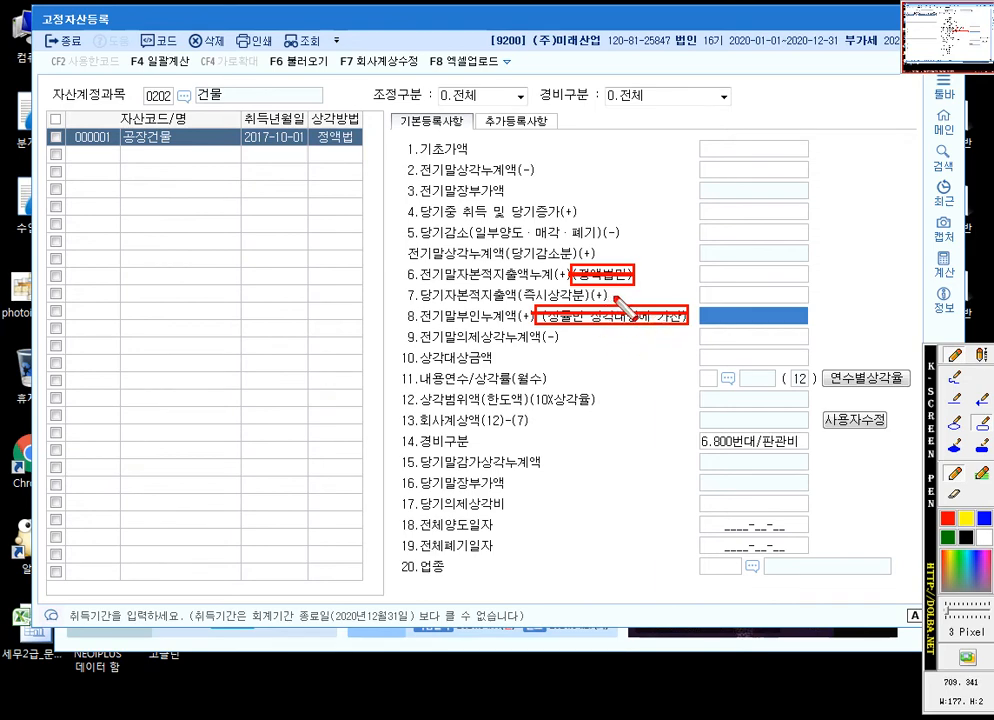
pyautogui.press('Escape')
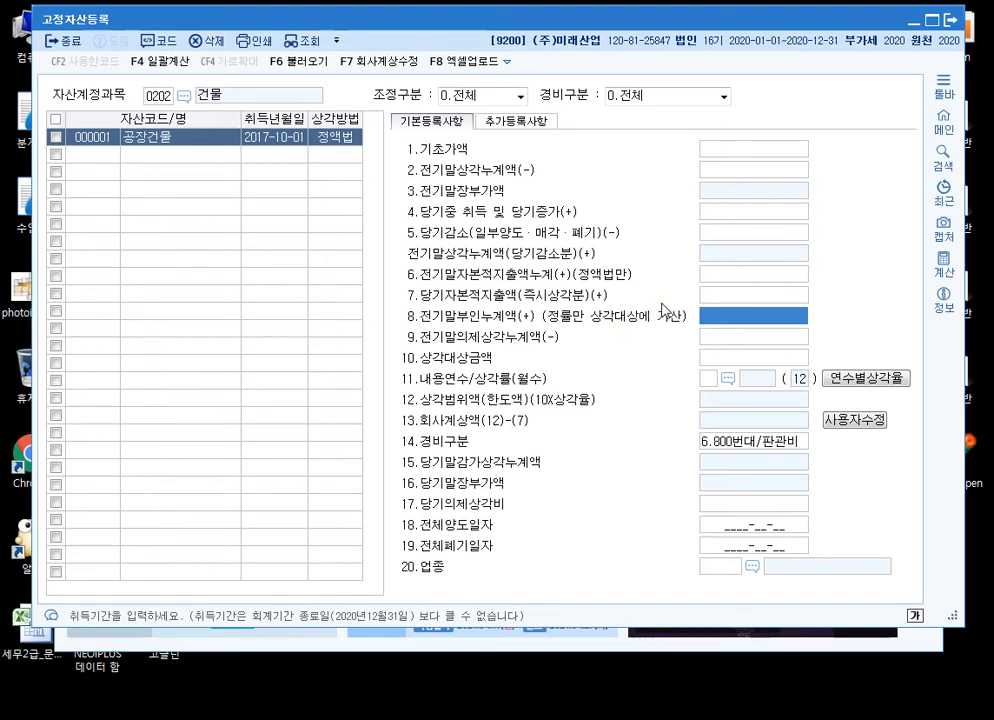
# Review items 9 and 11 of 공장건물, and enable manual editing of 13.회사계상액
pyautogui.click(751, 340)
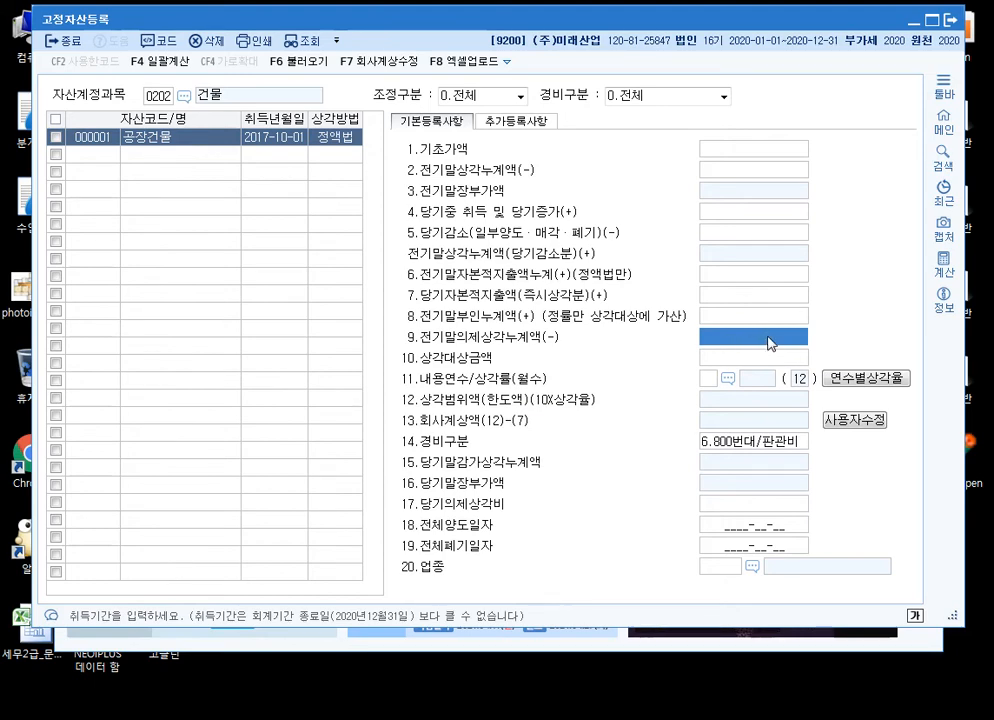
pyautogui.click(708, 380)
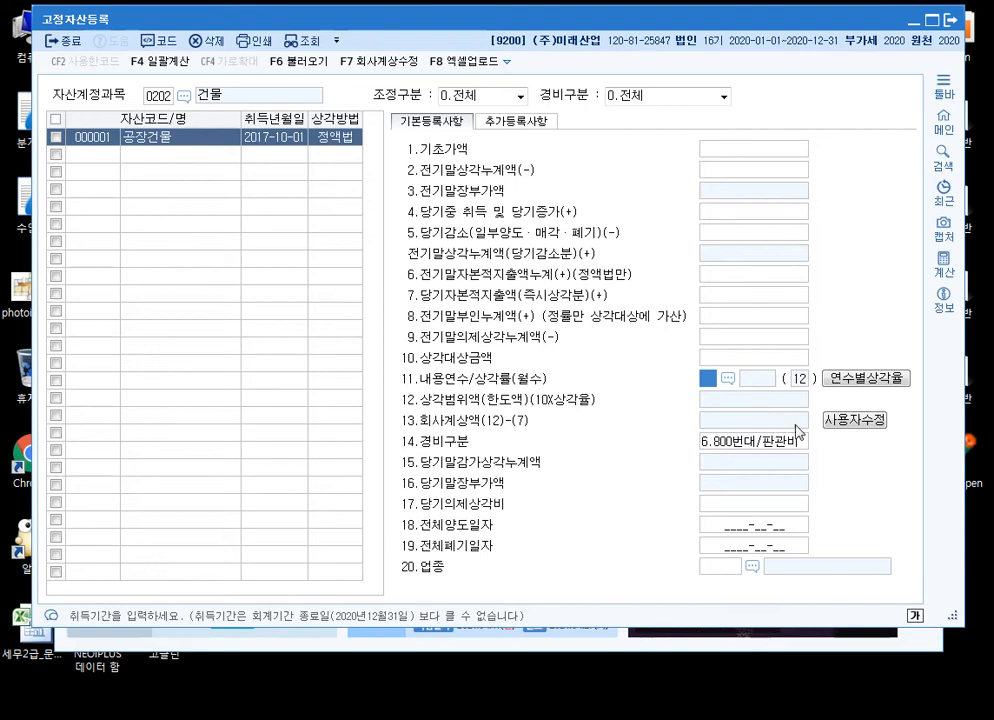
pyautogui.click(858, 422)
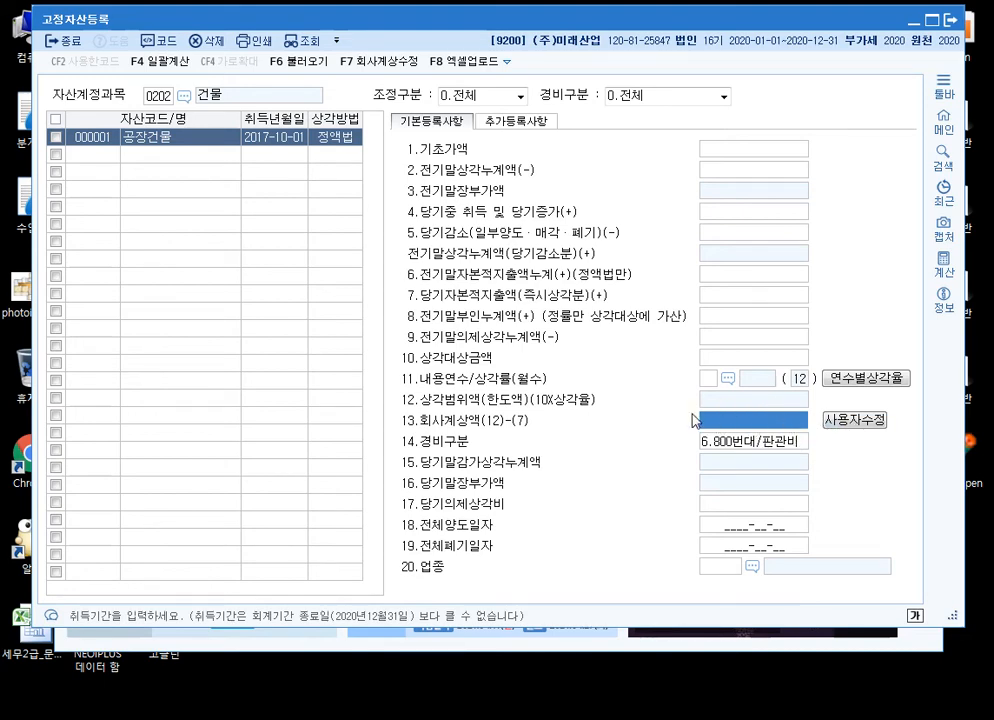
# Examine the 경비구분 expense category options and the 회사계상액 and 당기의제상각비 fields (items 13, 14 and 17)
pyautogui.click(777, 447)
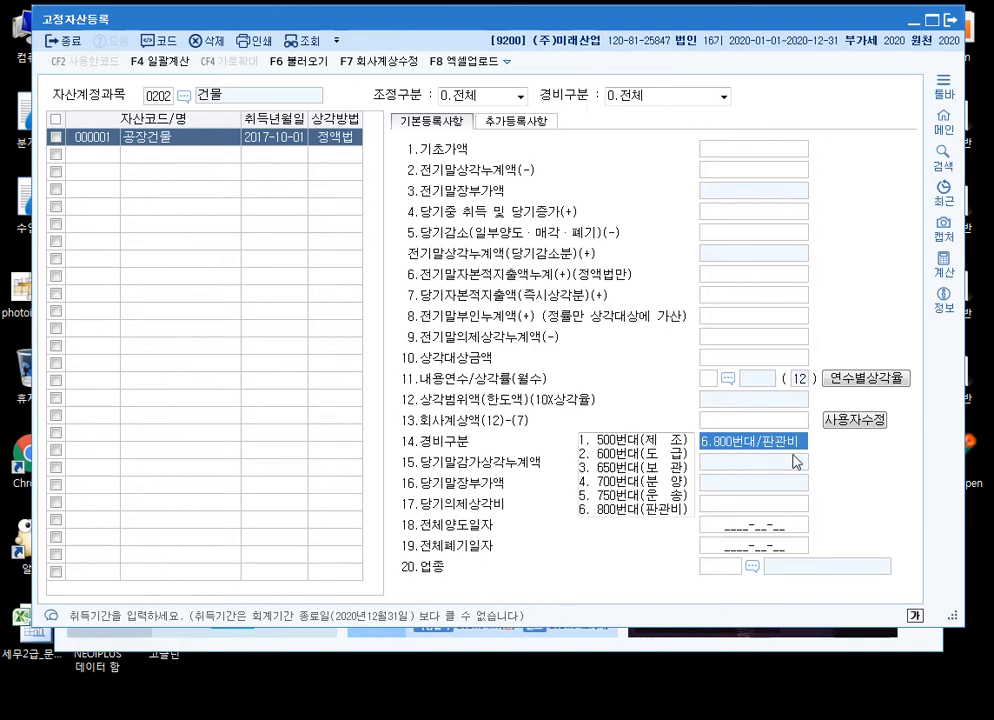
pyautogui.click(780, 506)
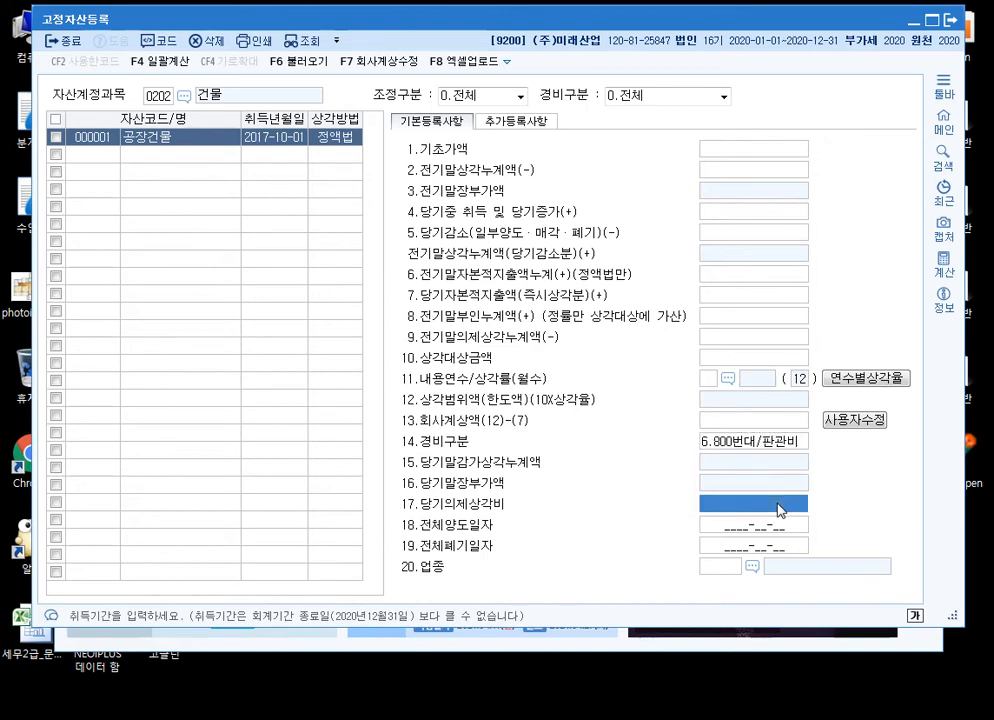
pyautogui.click(762, 421)
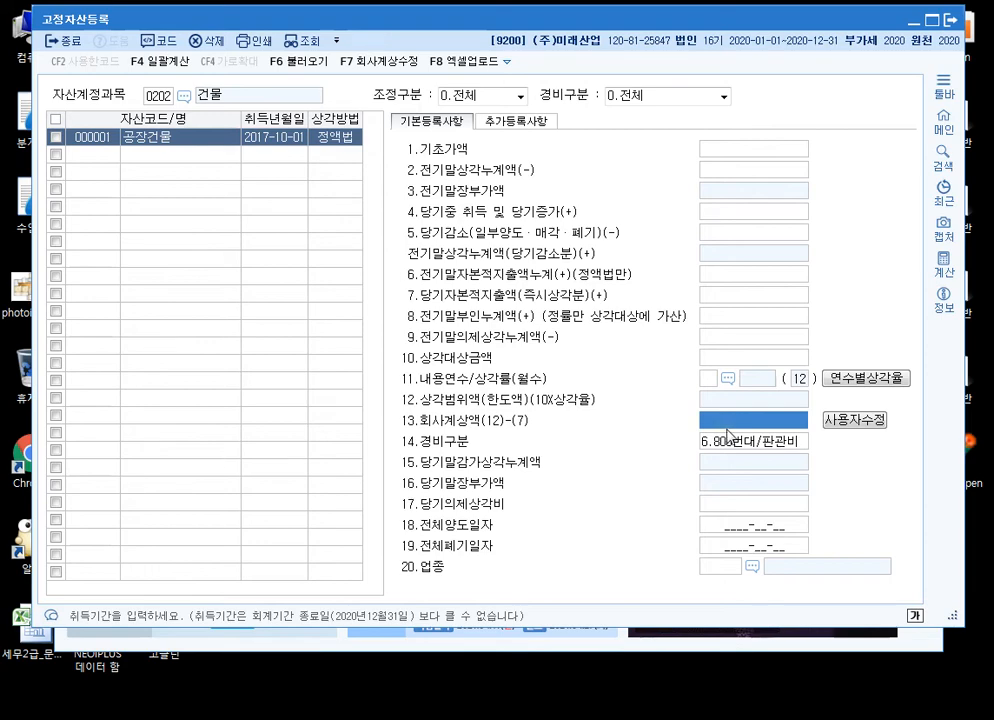
pyautogui.click(768, 506)
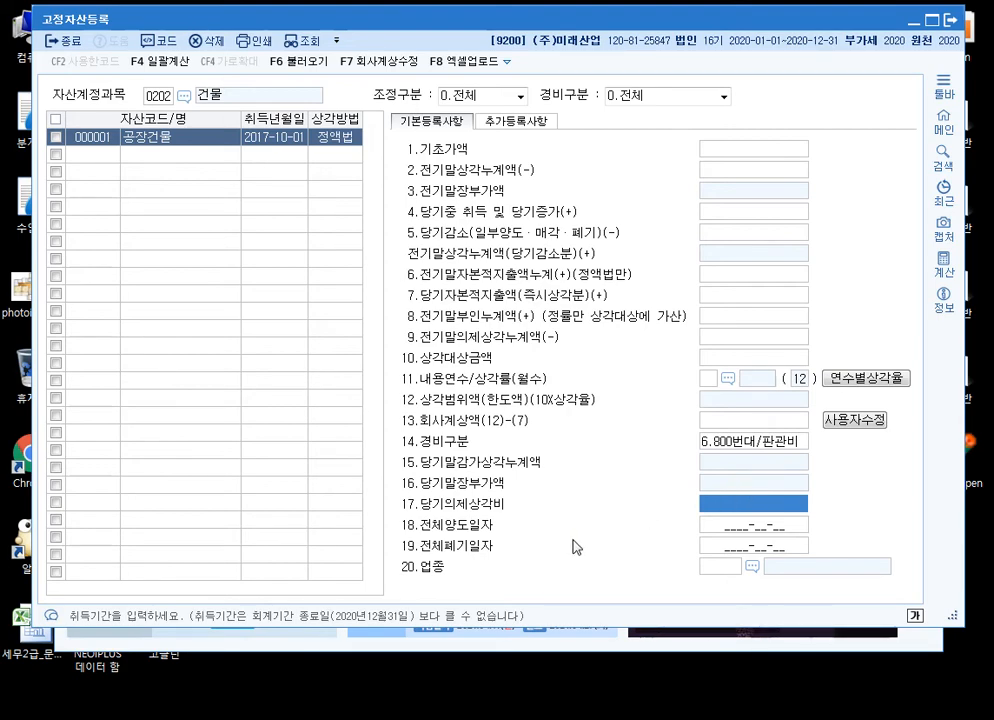
# Review the 전체양도일자 and 업종 fields (items 18 and 20) of 공장건물, and return to the KcLep main window
pyautogui.click(758, 526)
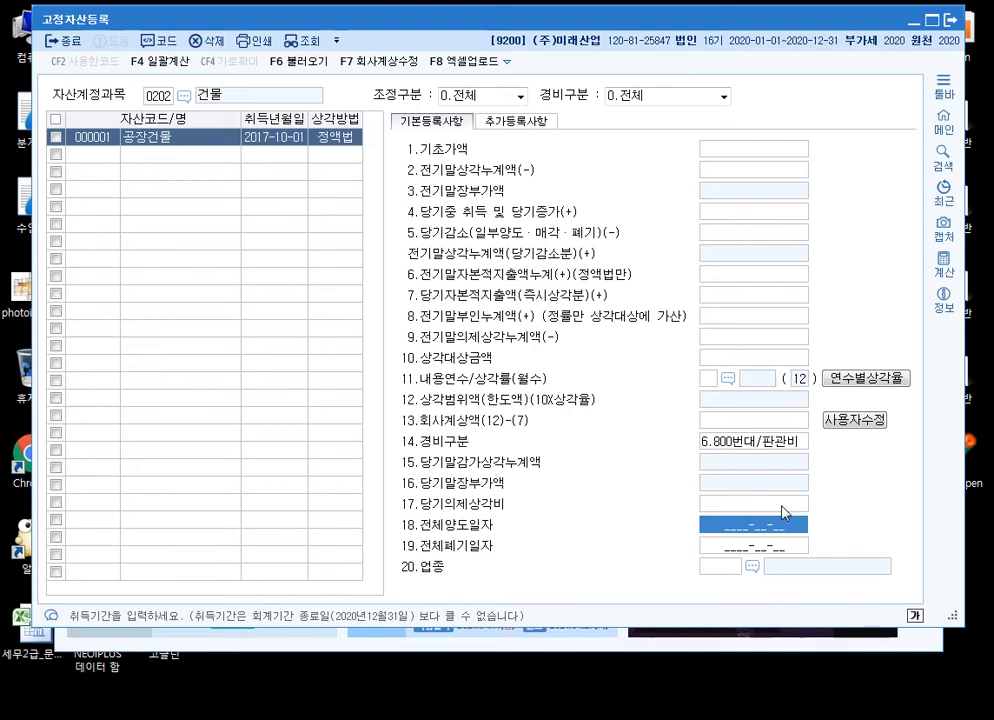
pyautogui.click(728, 568)
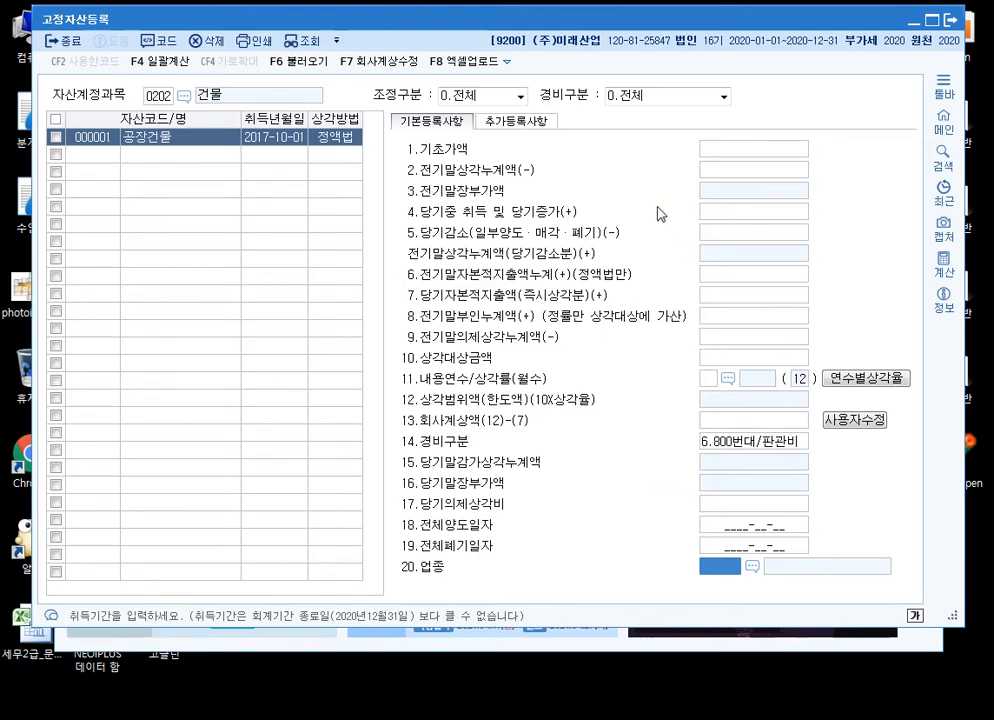
pyautogui.click(622, 647)
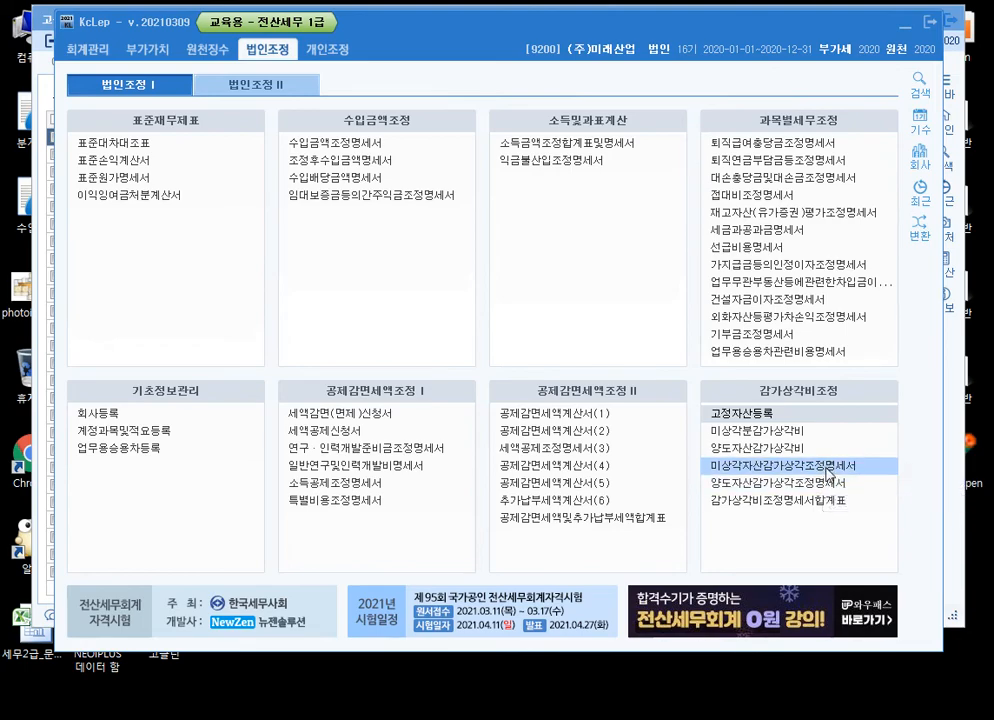
# Open the 미상각자산감가상각조정명세서 statement and reload its data from the registered assets
pyautogui.click(830, 466)
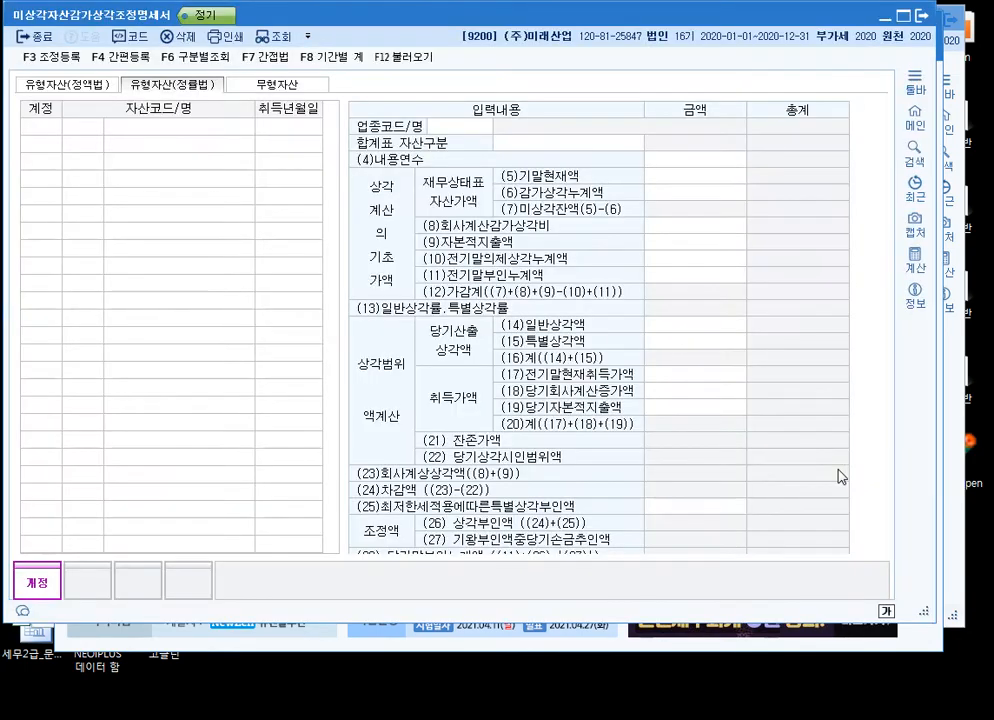
pyautogui.click(405, 59)
pyautogui.click(533, 353)
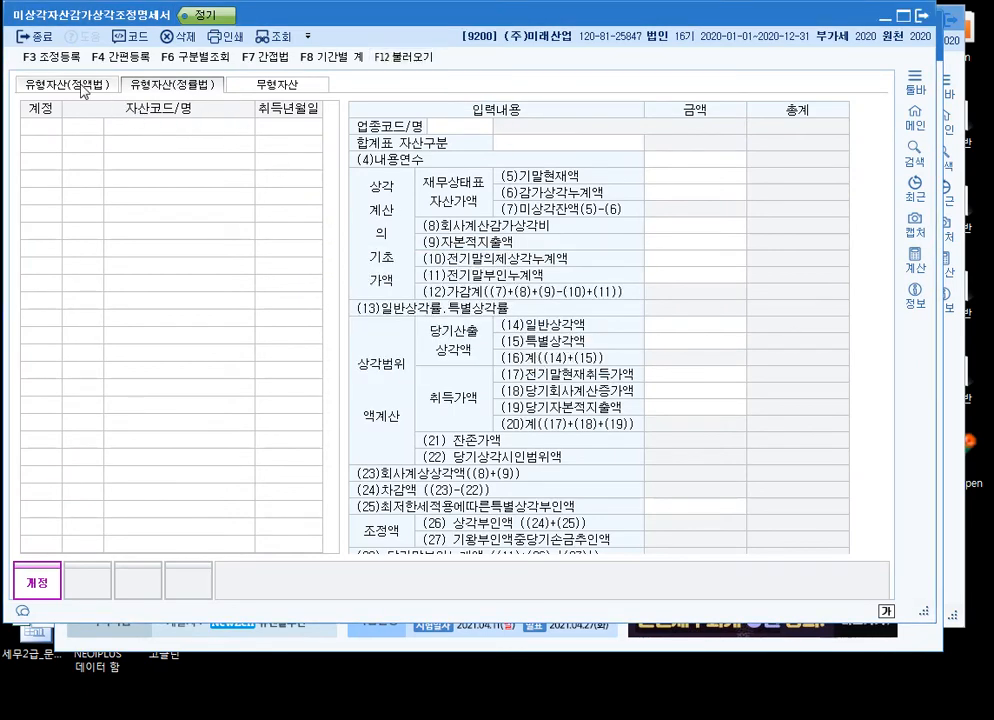
# Compare the 유형자산(정액법), 유형자산(정률법) and 무형자산 forms of the statement, returning to the 정액법 form with 공장건물
pyautogui.click(83, 88)
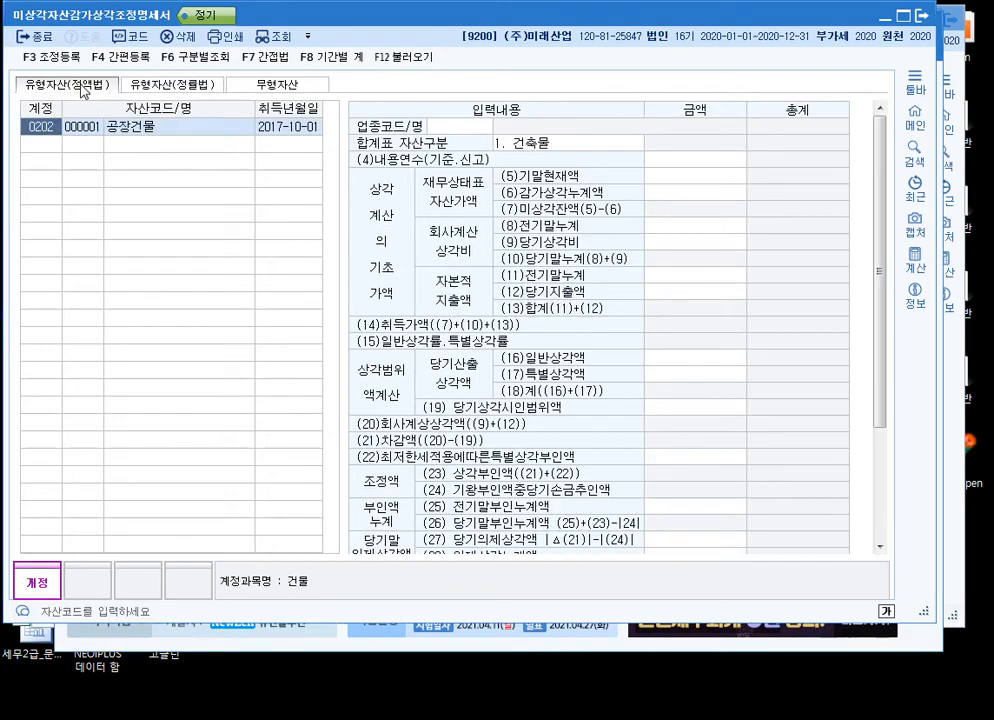
pyautogui.click(190, 88)
pyautogui.click(66, 84)
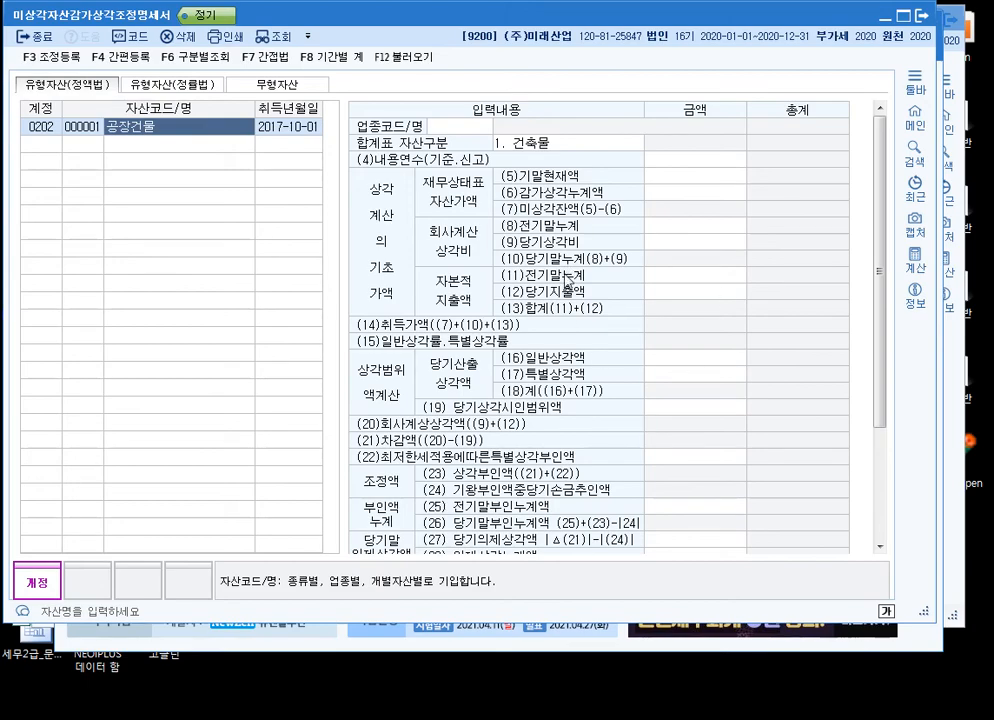
pyautogui.click(190, 84)
pyautogui.click(235, 84)
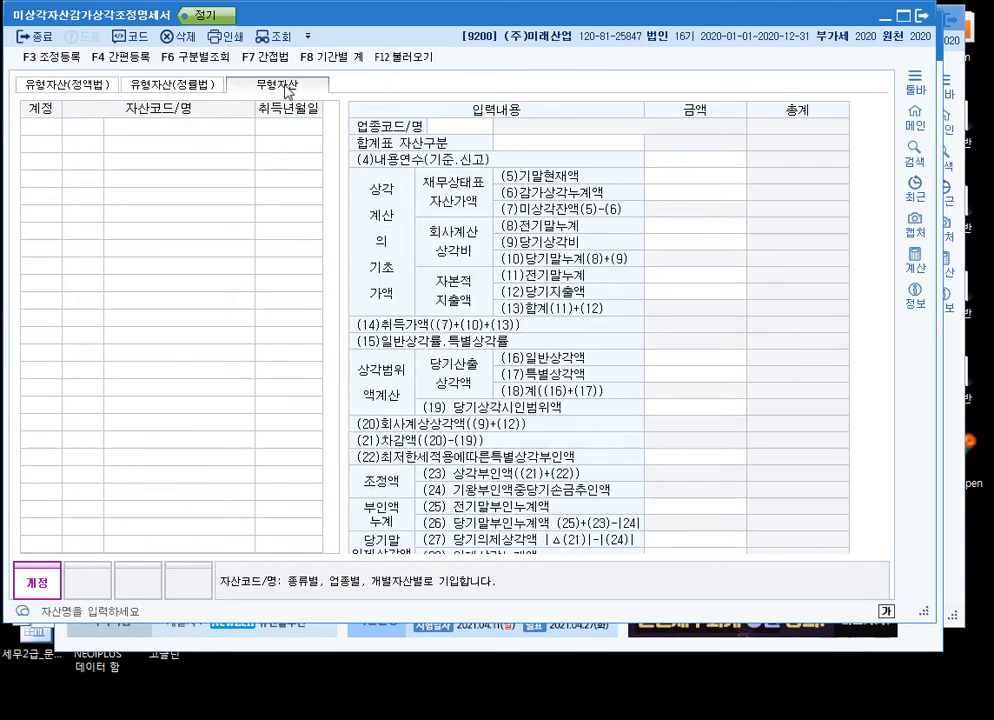
pyautogui.click(68, 84)
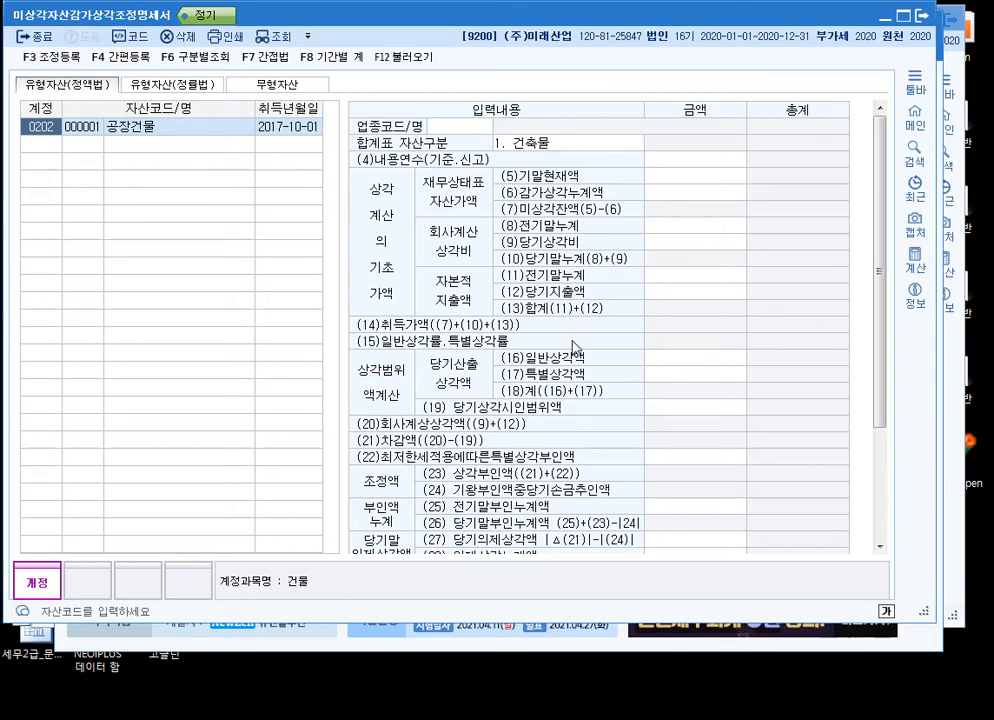
# Box the 조정액 section and row (23) 상각부인액 in red and row (24) in blue, and clear the markup
pyautogui.moveTo(884, 262); pyautogui.dragTo(886, 395)
pyautogui.hotkey('ctrl', '2')
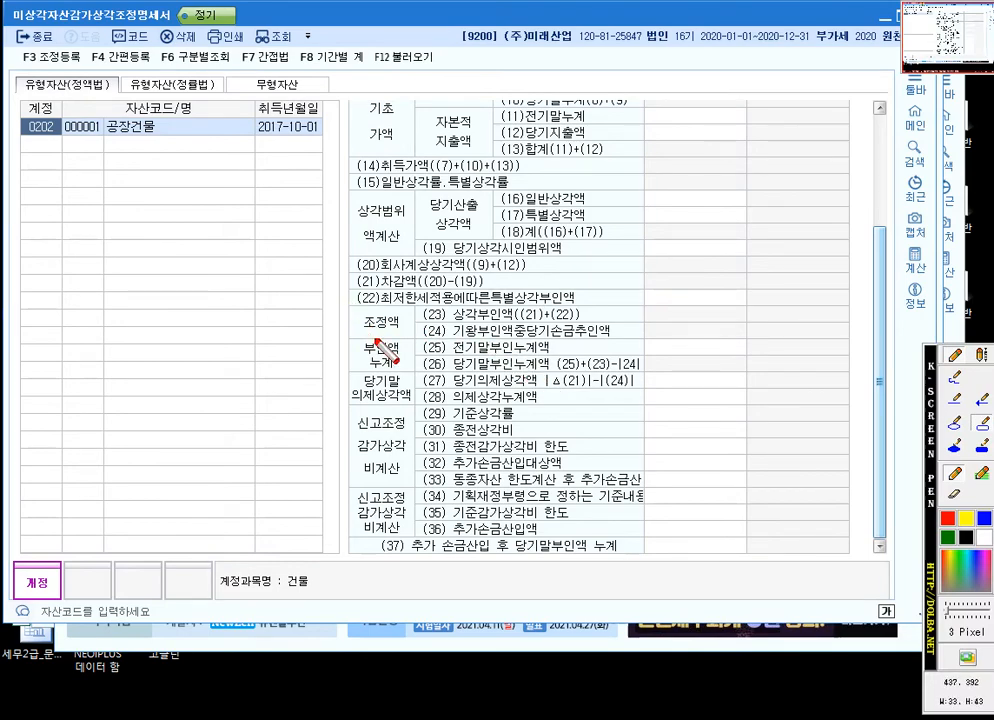
pyautogui.moveTo(858, 341); pyautogui.dragTo(349, 306)
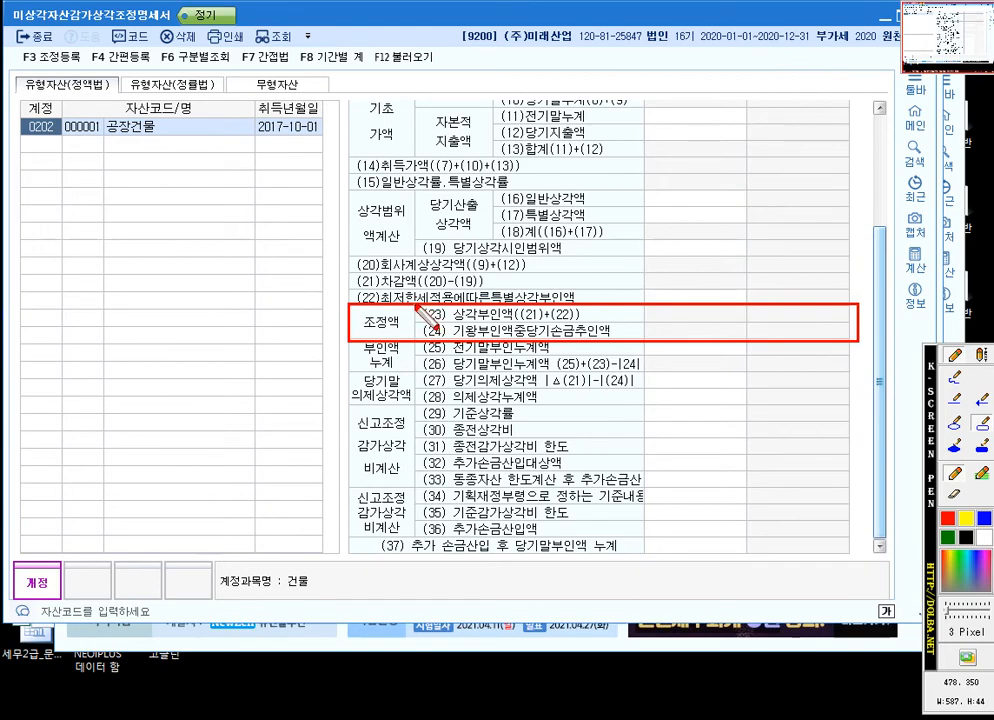
pyautogui.moveTo(741, 328); pyautogui.dragTo(856, 323)
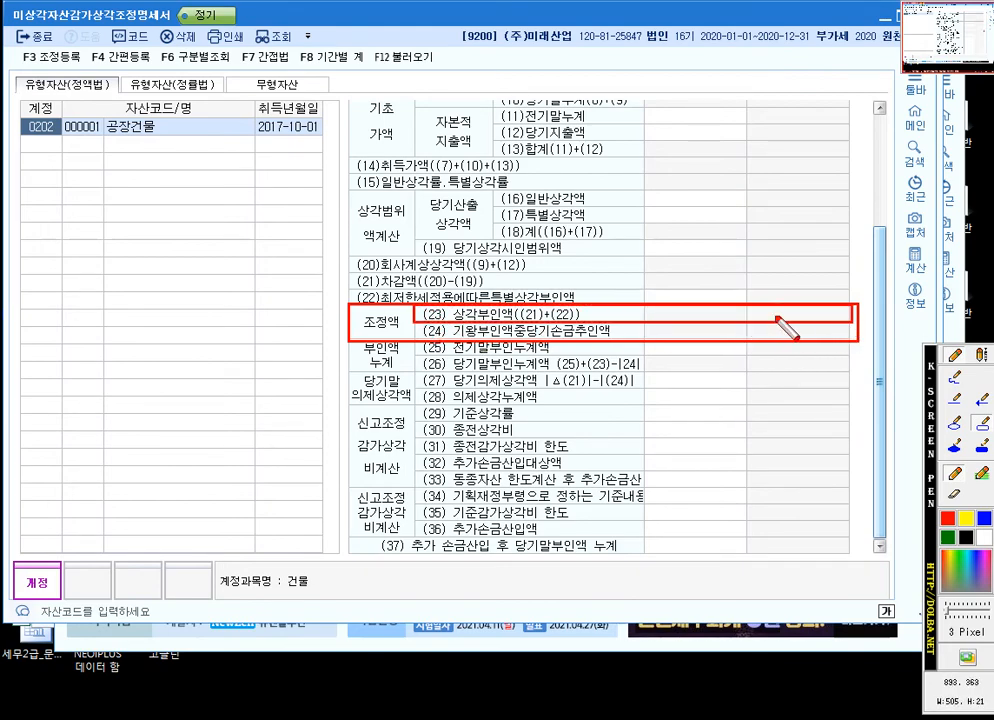
pyautogui.click(985, 519)
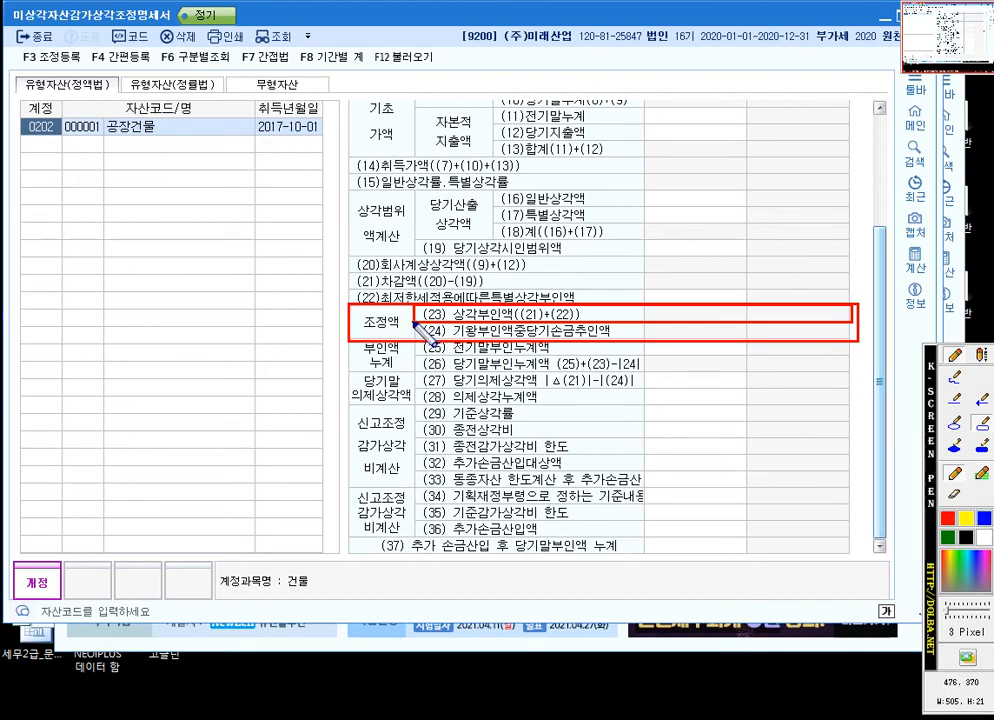
pyautogui.moveTo(415, 323); pyautogui.dragTo(858, 344)
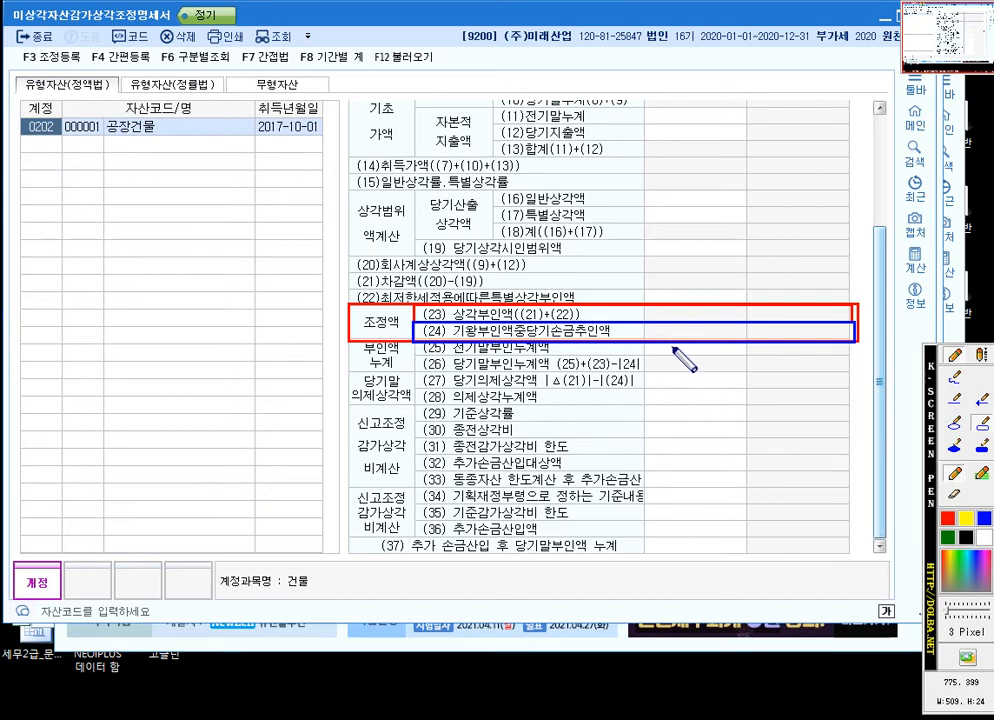
pyautogui.press('Escape')
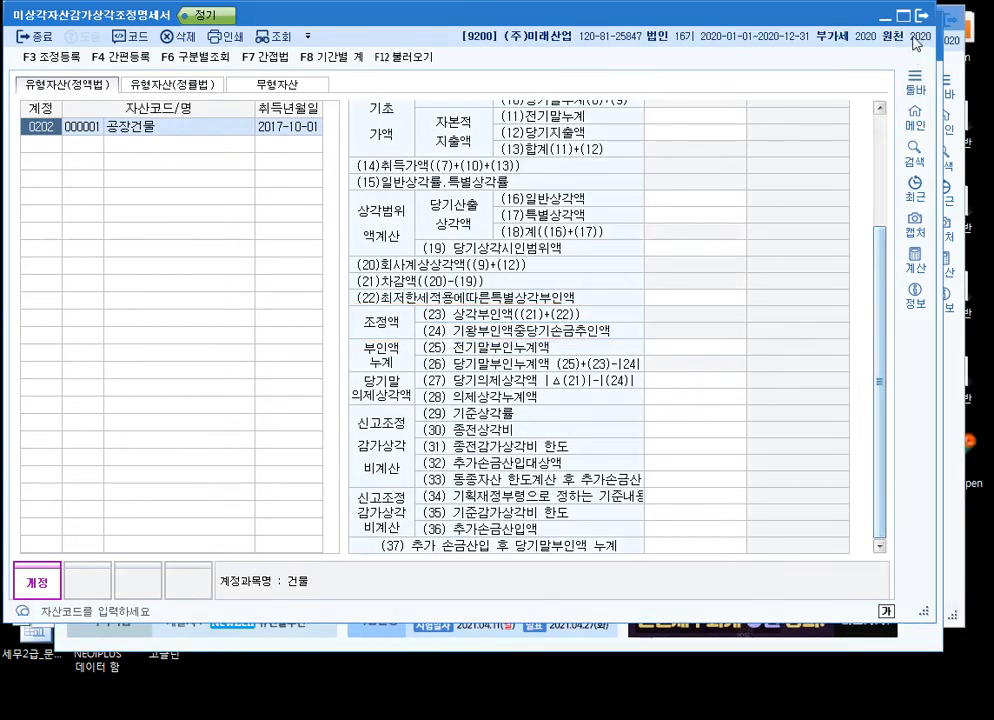
# Open the 양도자산감가상각조정명세서 statement, and reposition its window and the 미상각자산감가상각조정명세서 window
pyautogui.press('Escape')
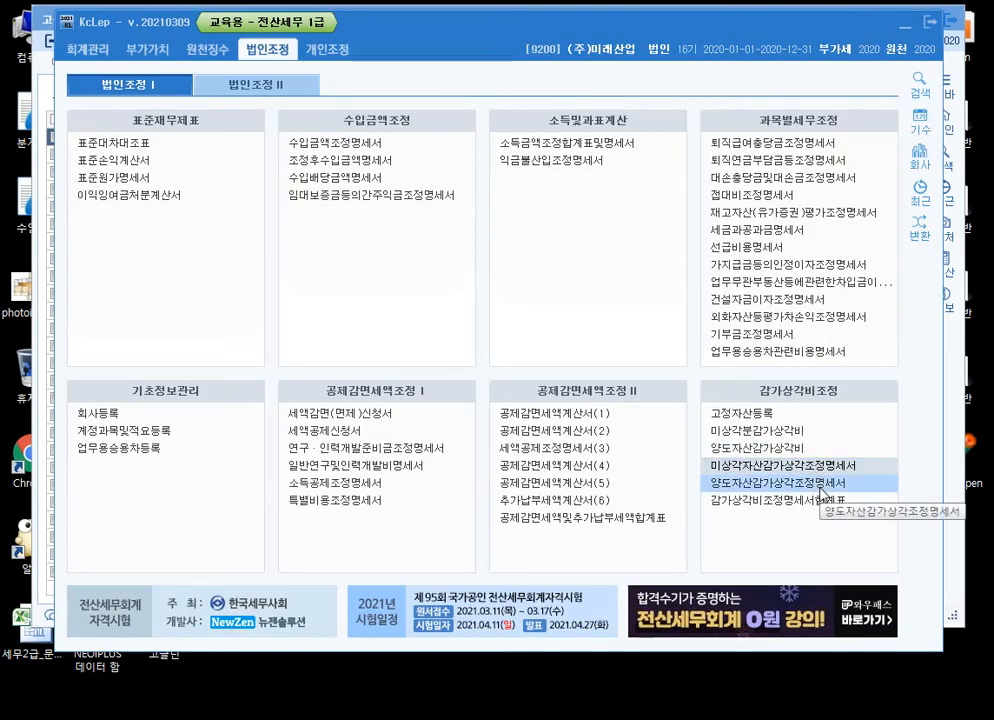
pyautogui.click(821, 485)
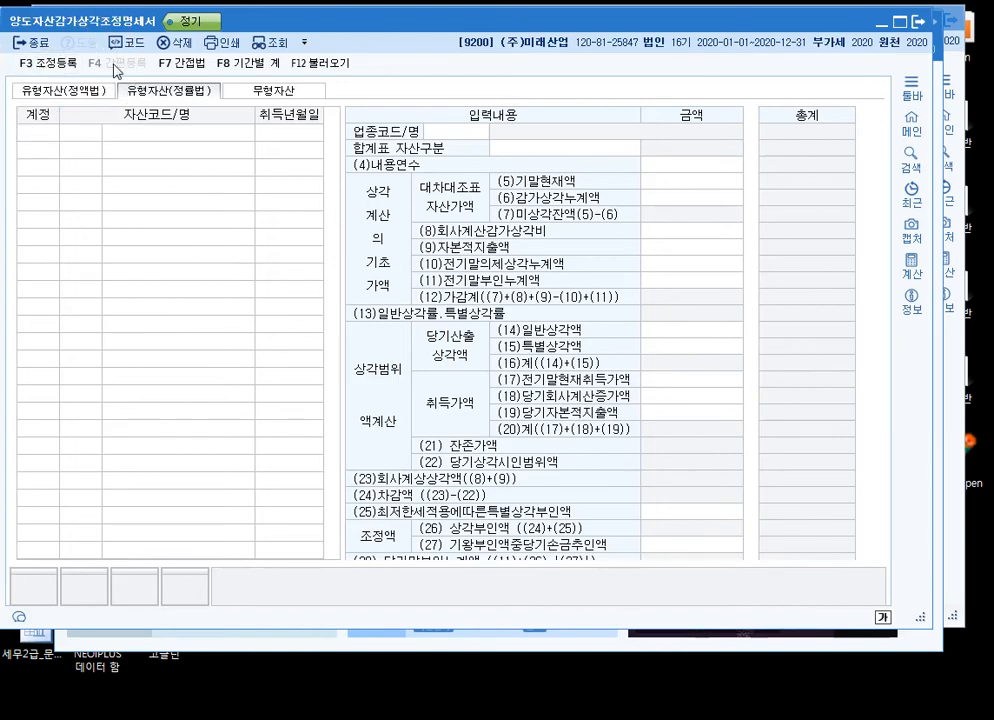
pyautogui.moveTo(305, 30); pyautogui.dragTo(351, 108)
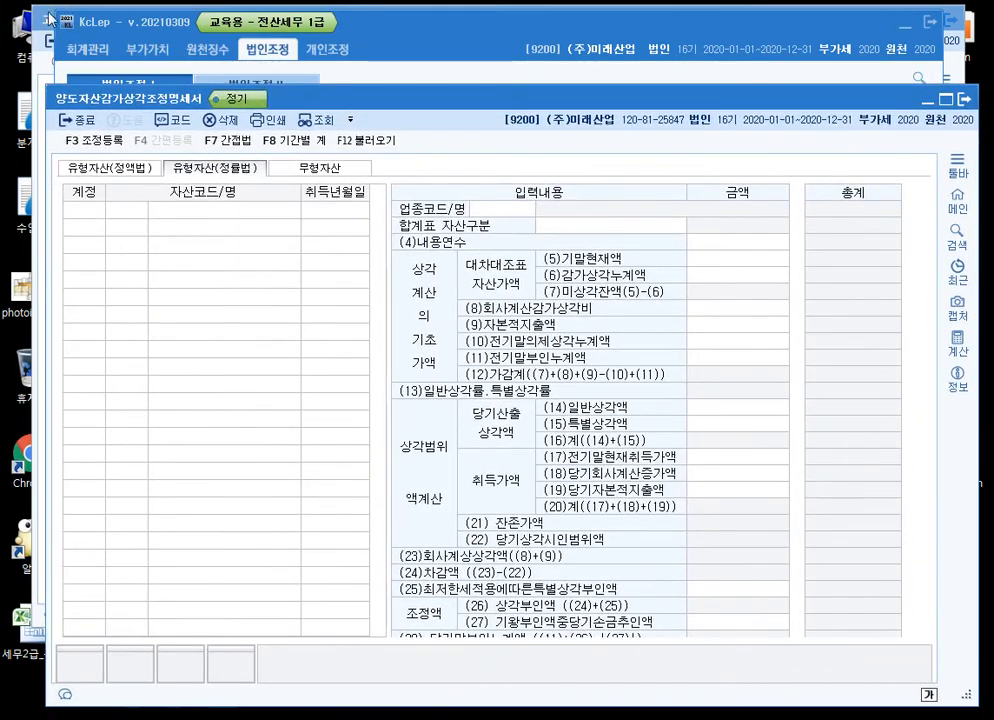
pyautogui.click(640, 715)
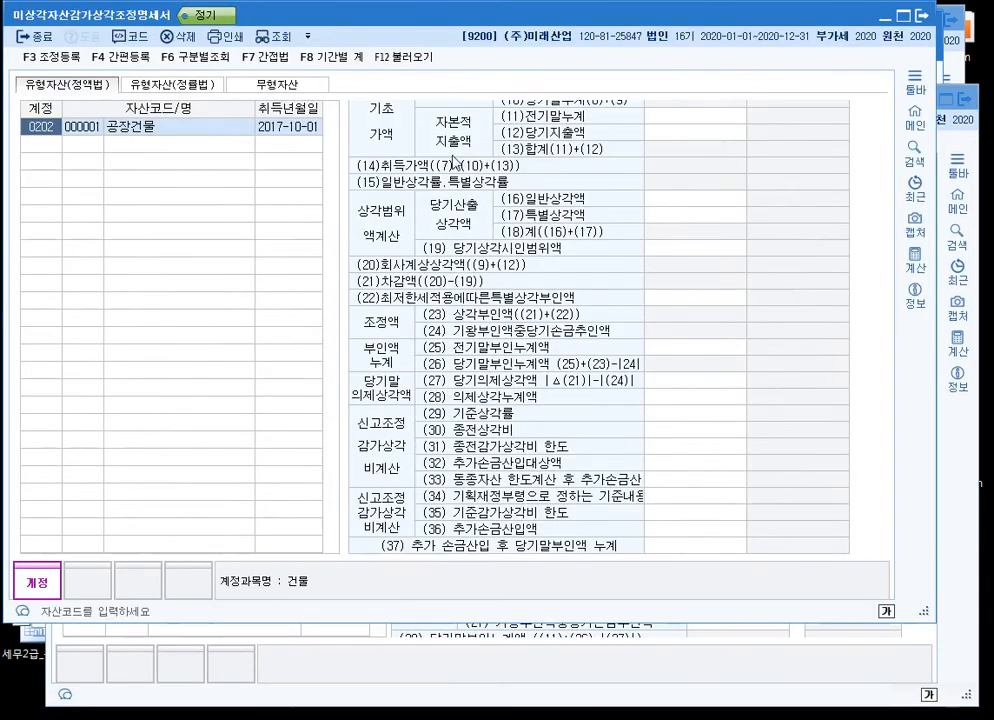
pyautogui.moveTo(361, 18); pyautogui.dragTo(399, 35)
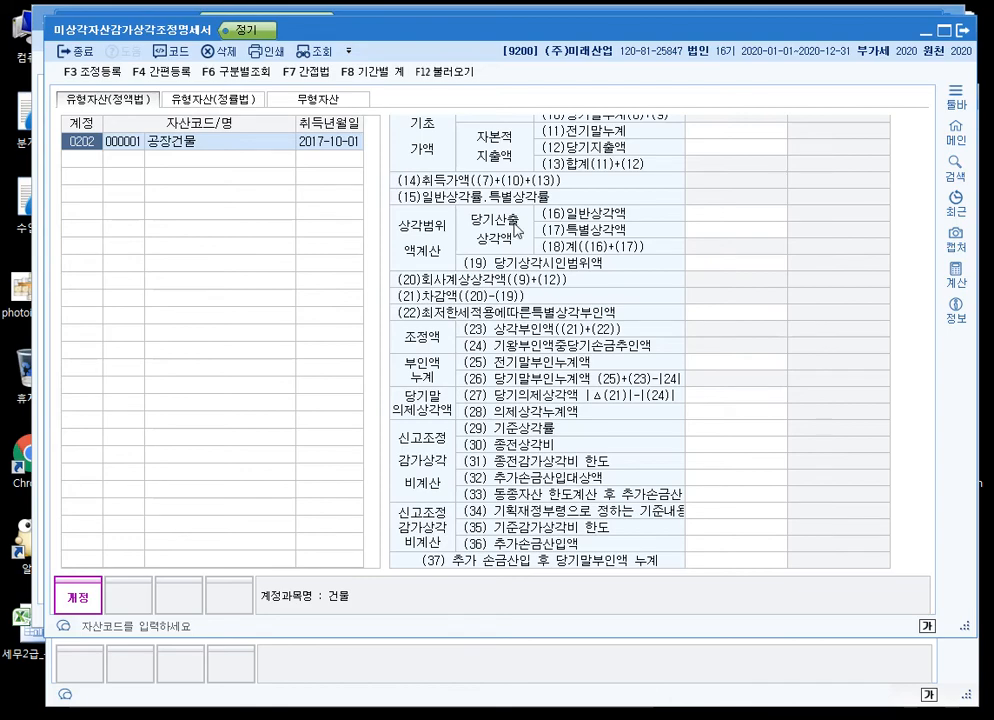
# Open the 감가상각비조정명세서합계표 summary from the KcLep main window and reload its data
pyautogui.press('Escape')
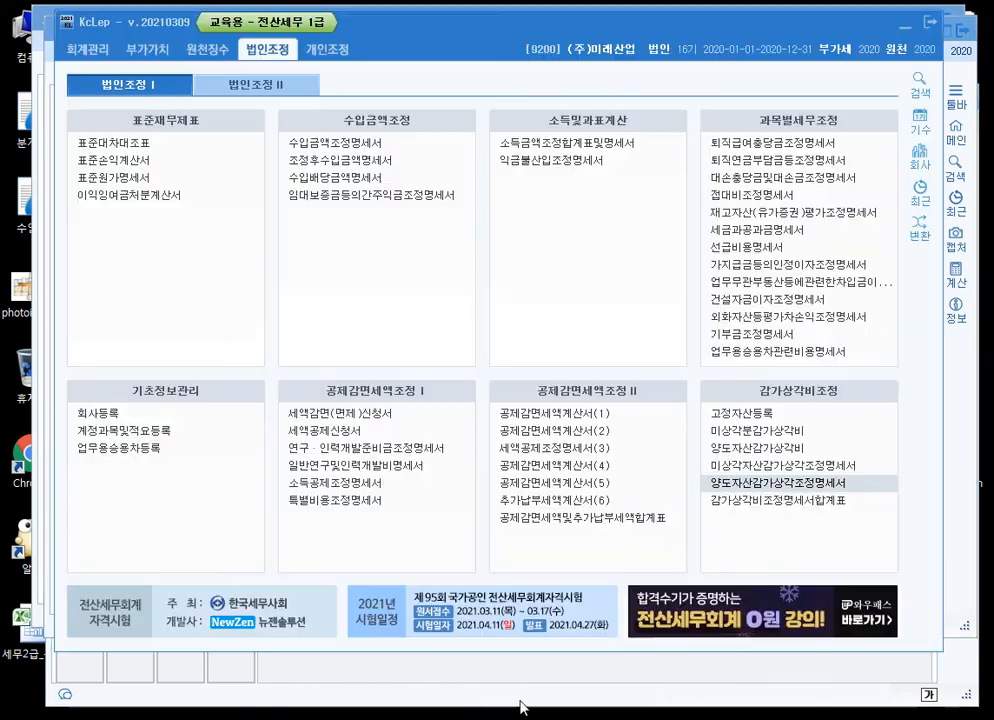
pyautogui.click(826, 500)
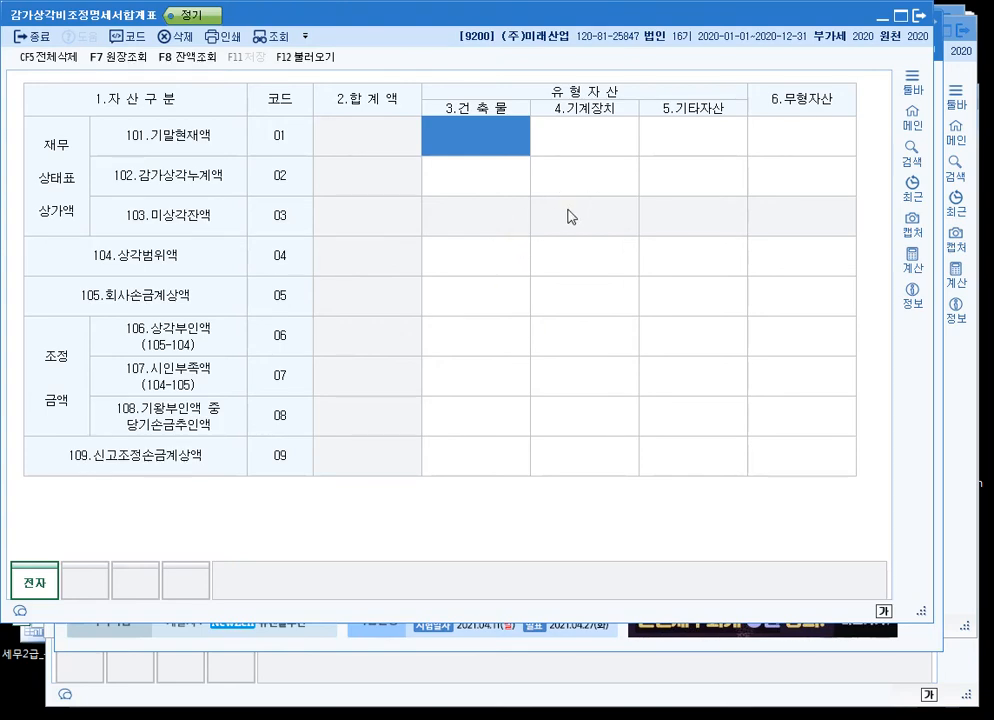
pyautogui.click(306, 57)
pyautogui.click(480, 348)
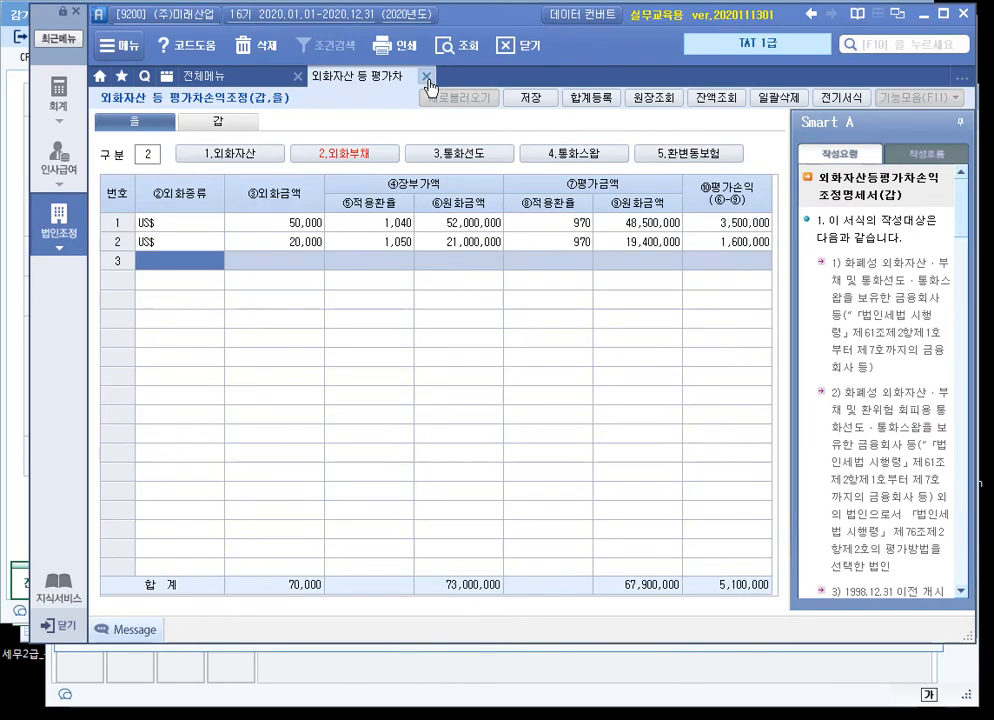
# Switch to Smart A, close 외화자산 등 평가차손익조정, and open 미상각분 감가상각조정명세 and 감가상각비조정명세서합계표
pyautogui.click(430, 76)
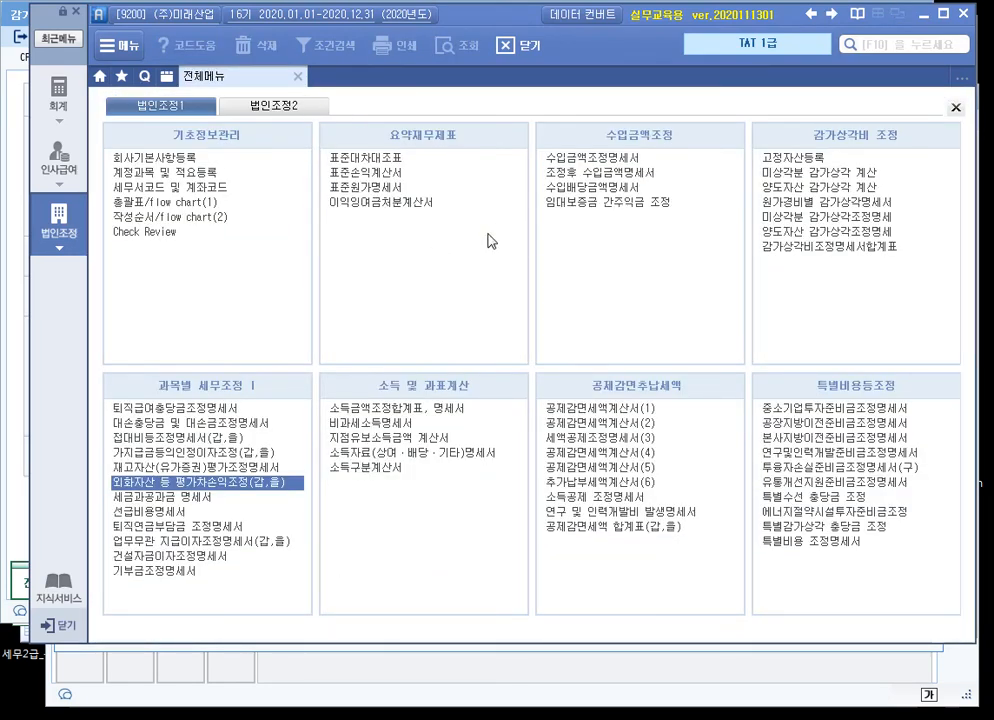
pyautogui.click(845, 217)
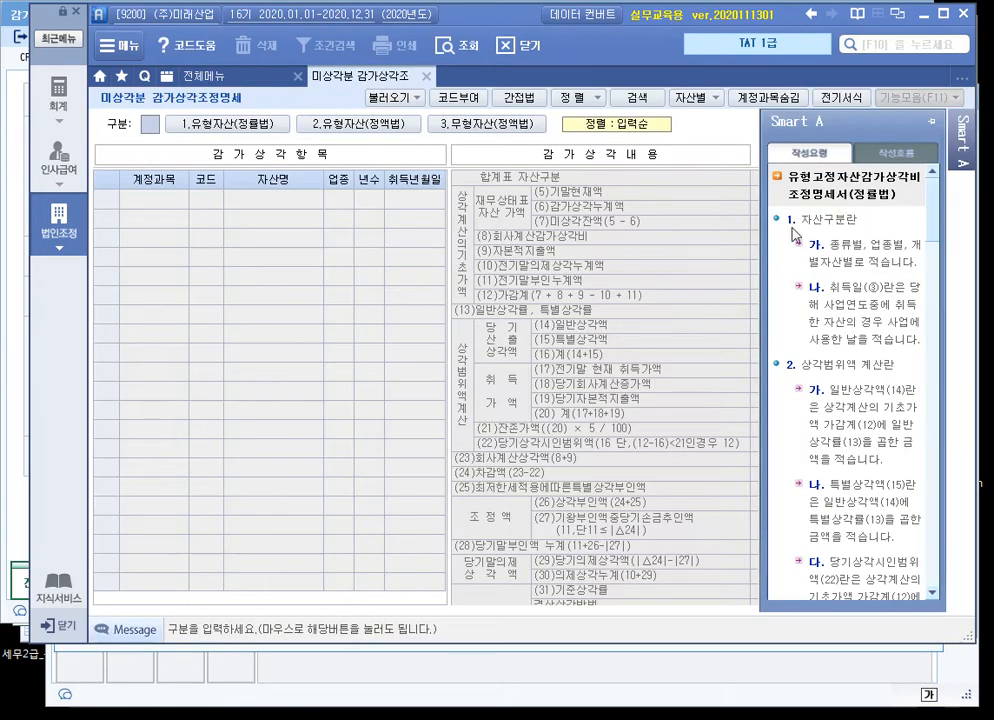
pyautogui.click(262, 81)
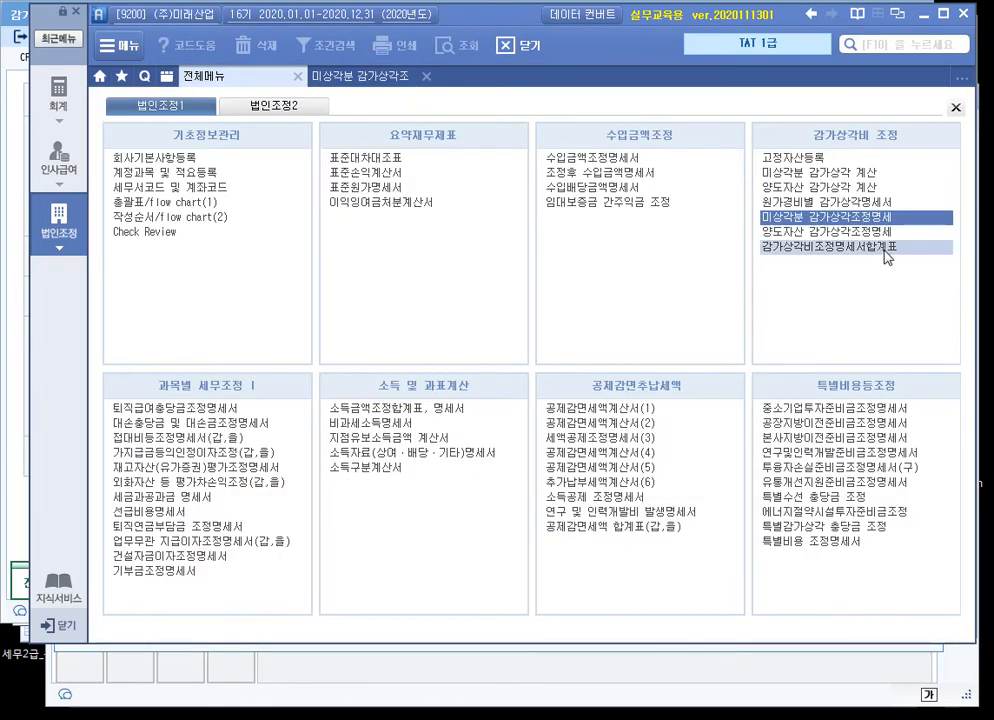
pyautogui.click(880, 246)
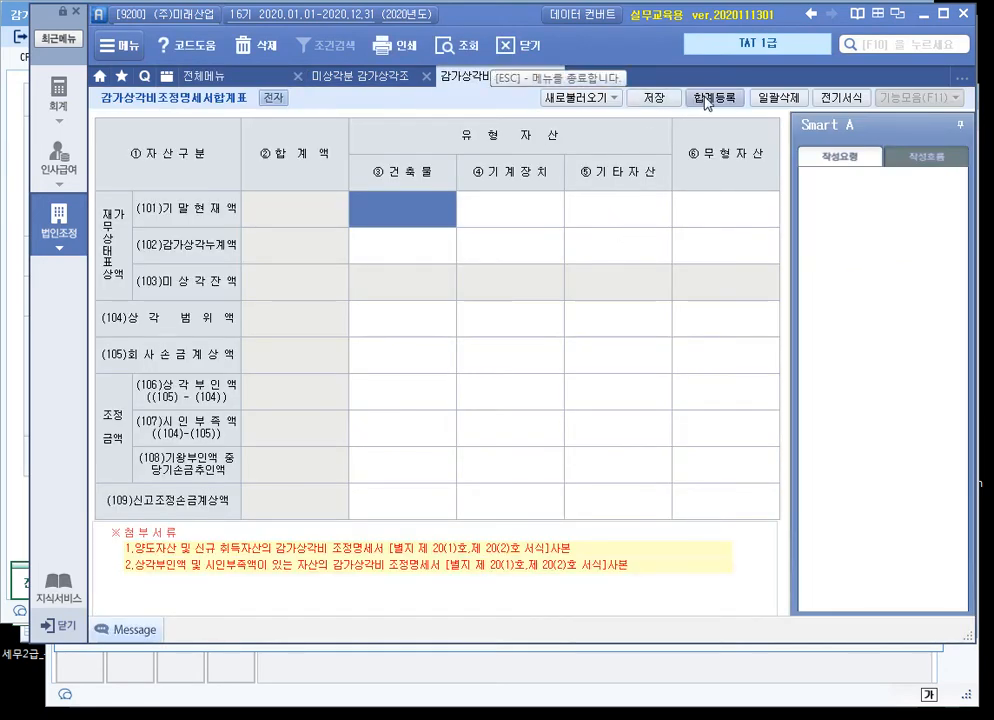
# Compare the 유형자산(정률법) and 유형자산(정액법) forms in 미상각분 감가상각조정명세, and return to KcLep
pyautogui.click(360, 77)
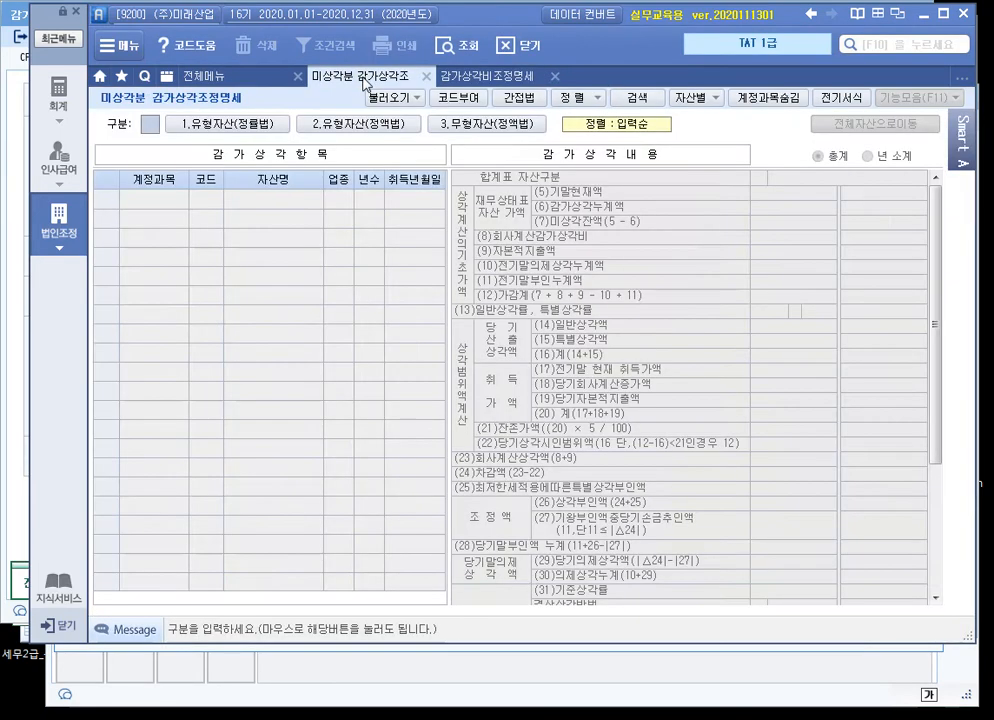
pyautogui.click(238, 124)
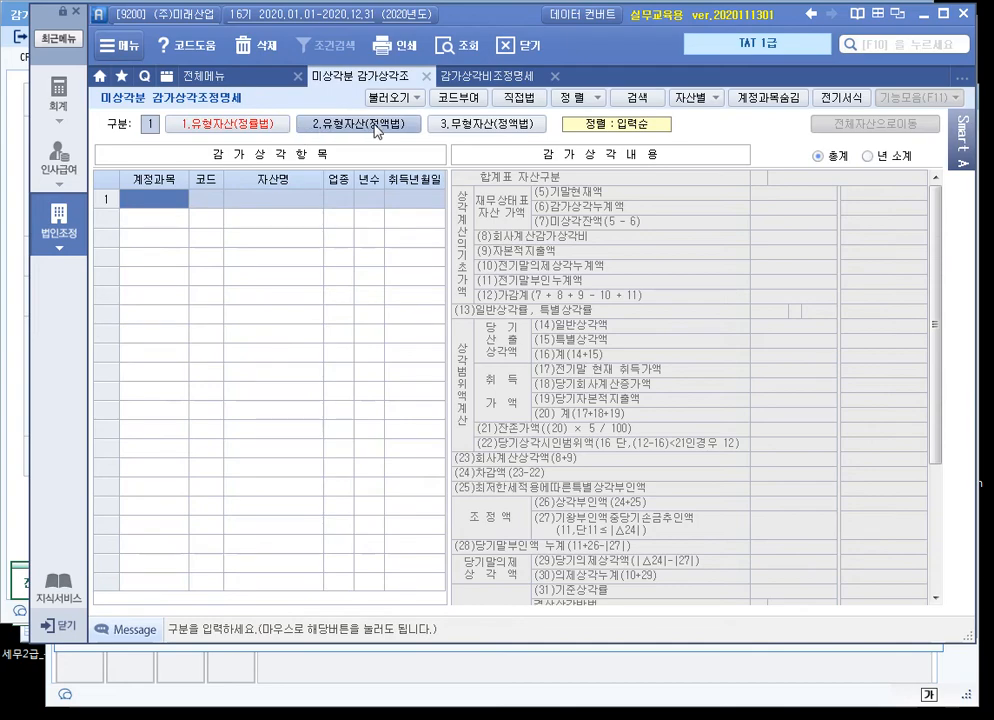
pyautogui.click(303, 124)
pyautogui.click(284, 128)
pyautogui.click(345, 124)
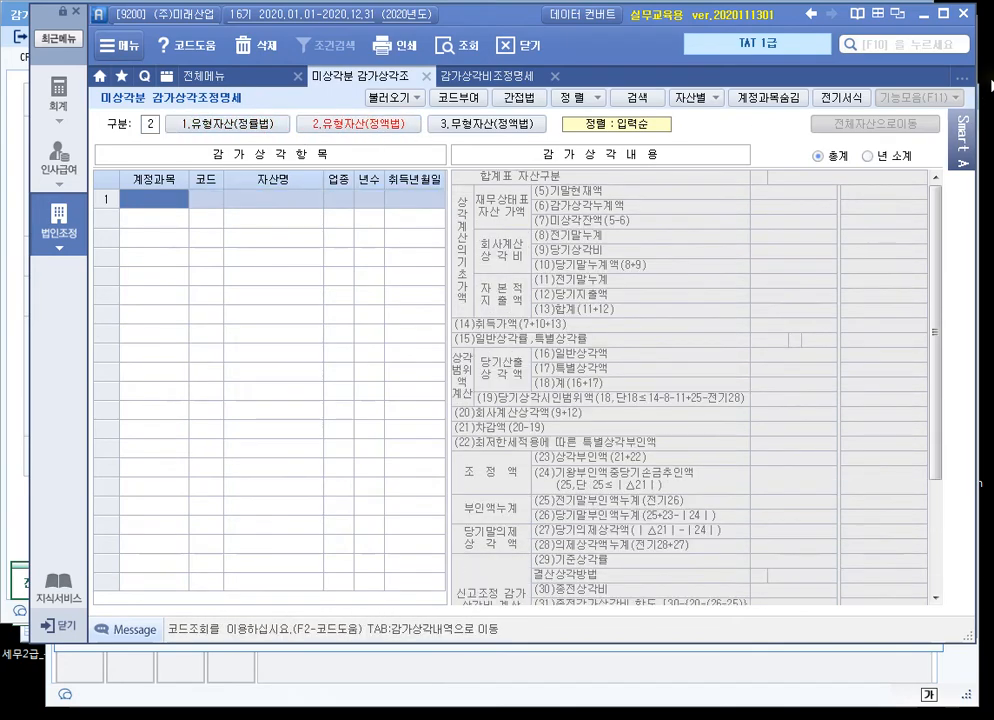
pyautogui.click(924, 14)
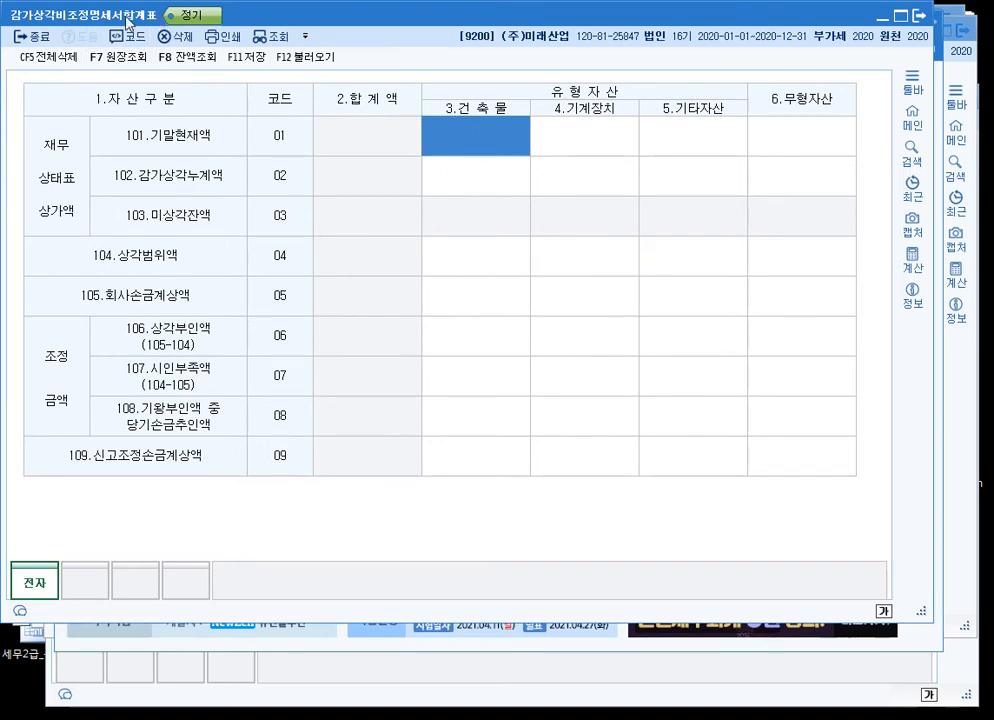
# Close 감가상각비조정명세서합계표 without saving, close the 미상각자산 and 양도자산 adjustment statements, and bring up 고정자산등록
pyautogui.click(918, 17)
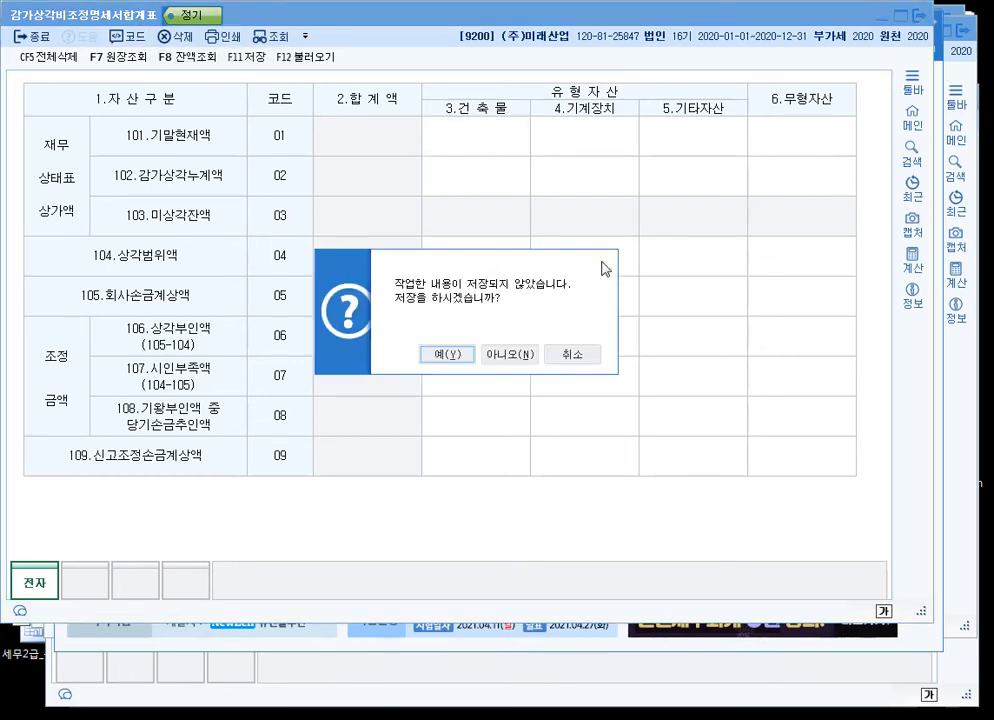
pyautogui.click(485, 355)
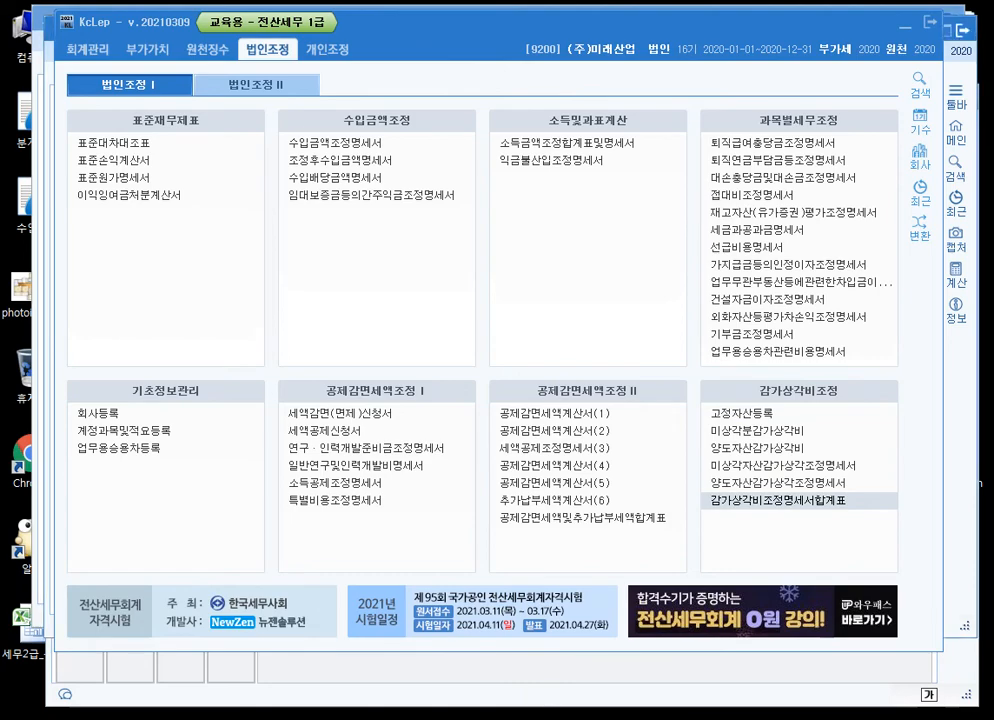
pyautogui.click(783, 465)
pyautogui.click(963, 31)
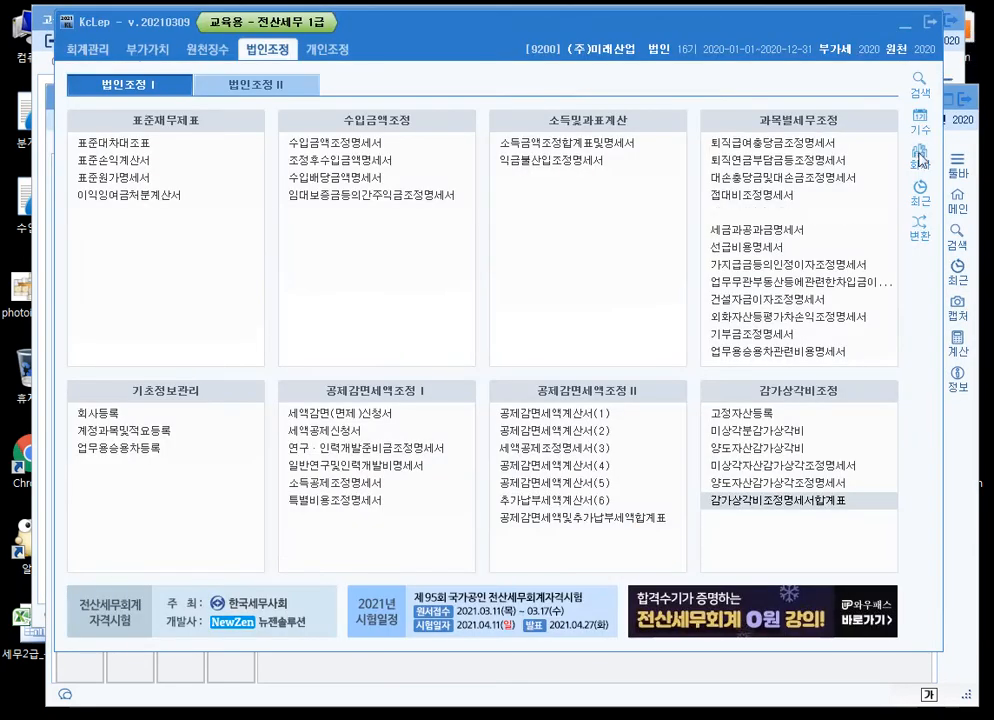
pyautogui.click(780, 482)
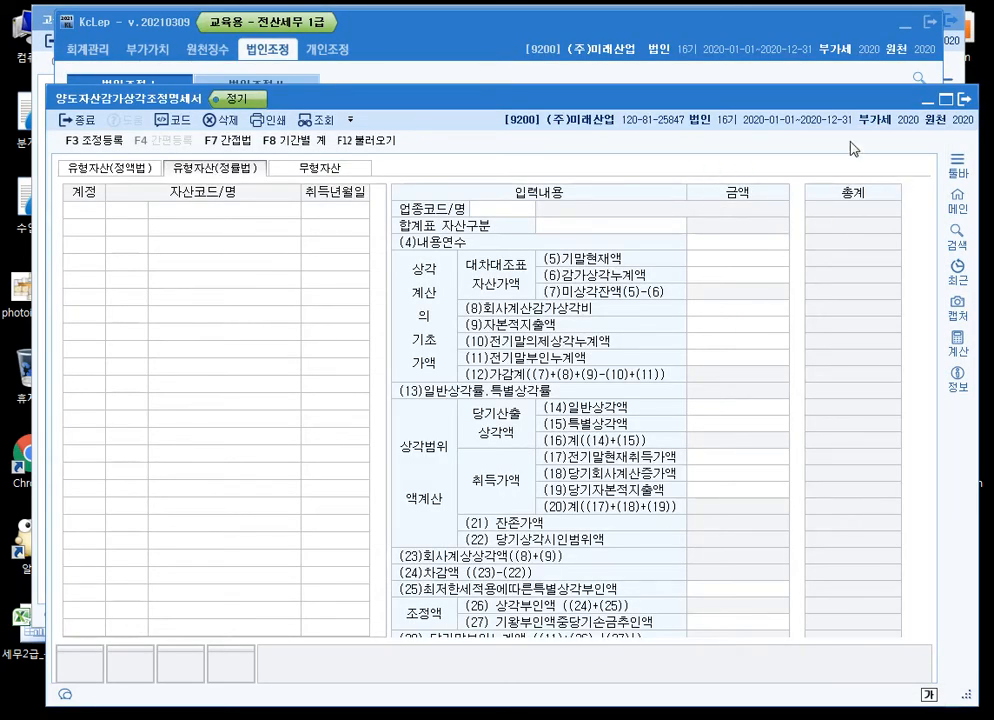
pyautogui.click(963, 100)
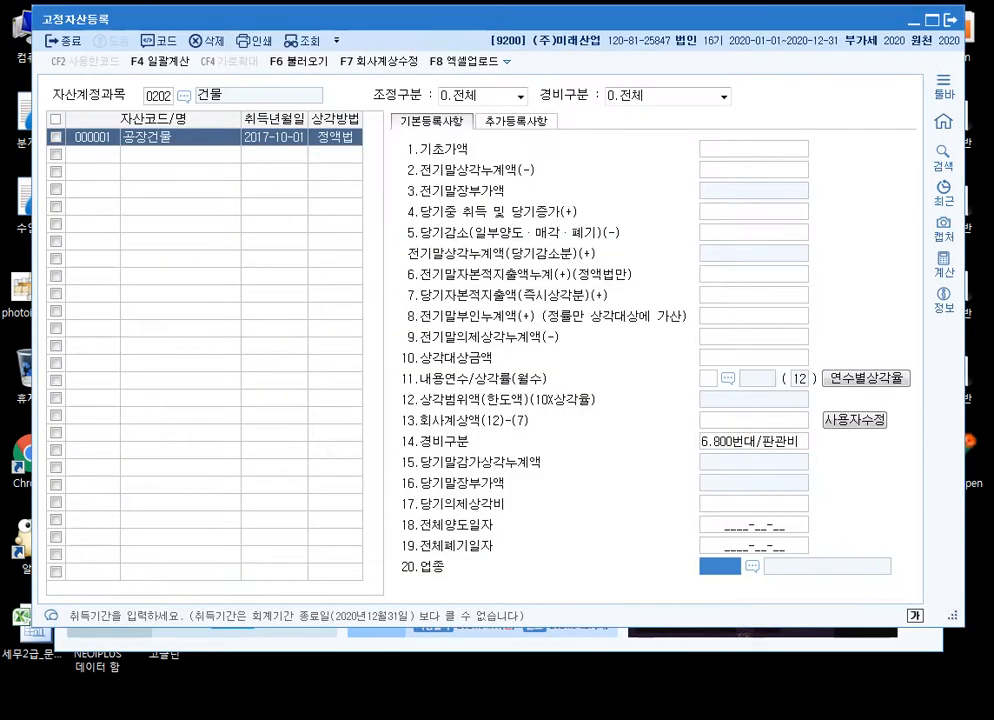
pyautogui.click(741, 413)
# Switch to 알PDF and examine the 유형고정자산 명세 table in the depreciation exercise on page 504
pyautogui.click(400, 717)
pyautogui.scroll(-15, 478, 410)
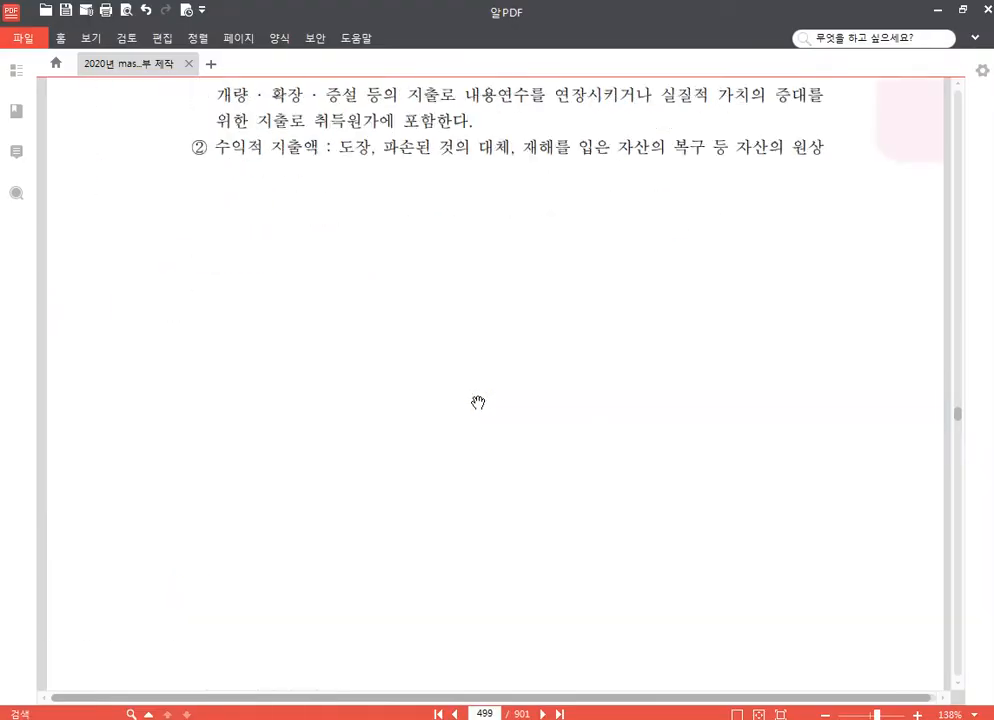
pyautogui.scroll(-20, 490, 403)
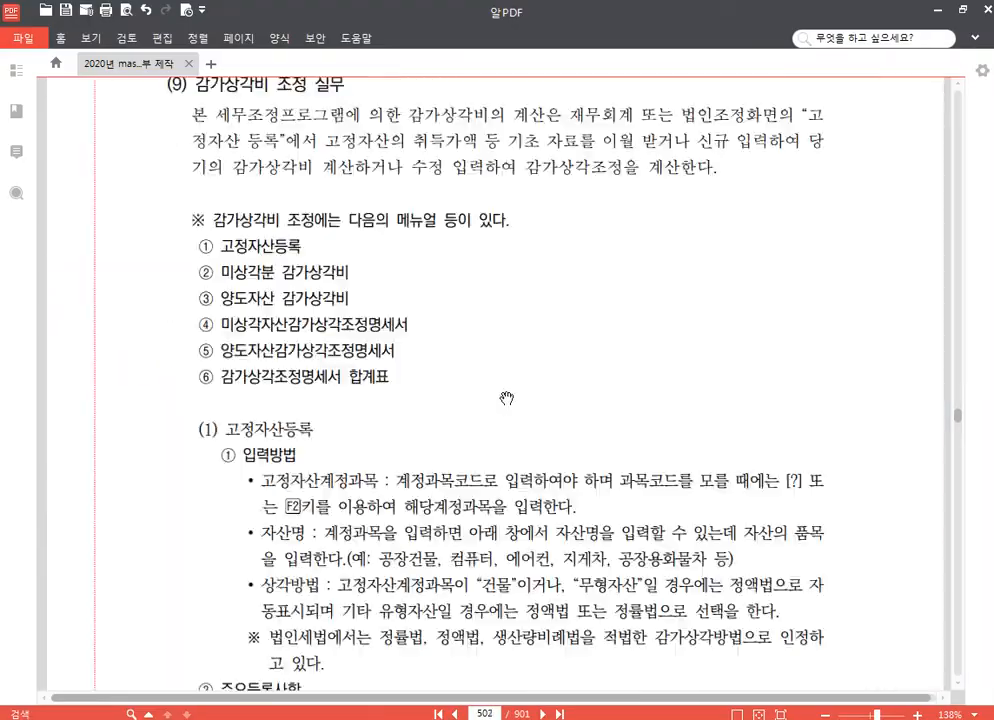
pyautogui.scroll(-8, 512, 405)
pyautogui.scroll(2, 510, 400)
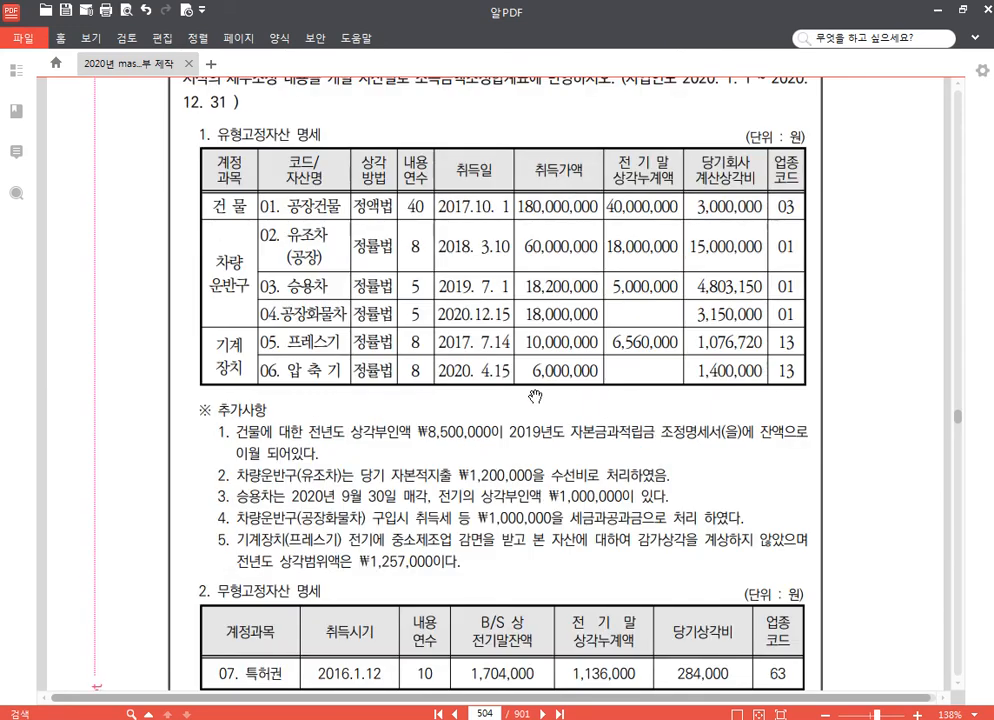
pyautogui.scroll(2, 486, 444)
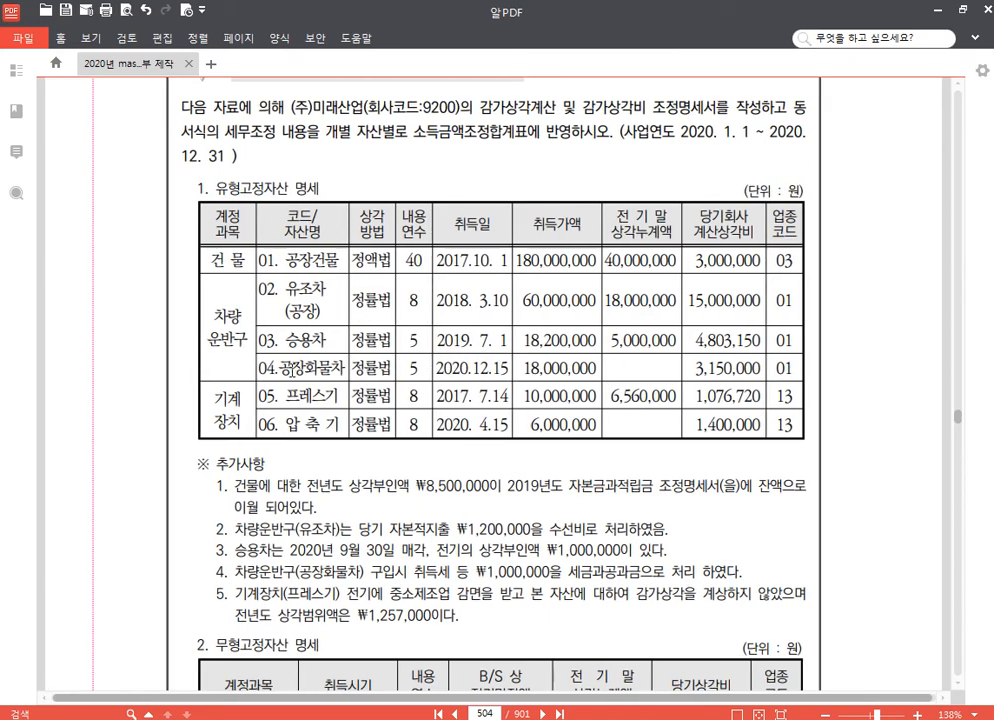
pyautogui.moveTo(304, 367); pyautogui.dragTo(338, 367)
pyautogui.click(308, 426)
# Check the 회사계상액 field in 고정자산등록, and return to the PDF to read 추가사항 and 무형고정자산 명세
pyautogui.hotkey('alt', 'Tab')
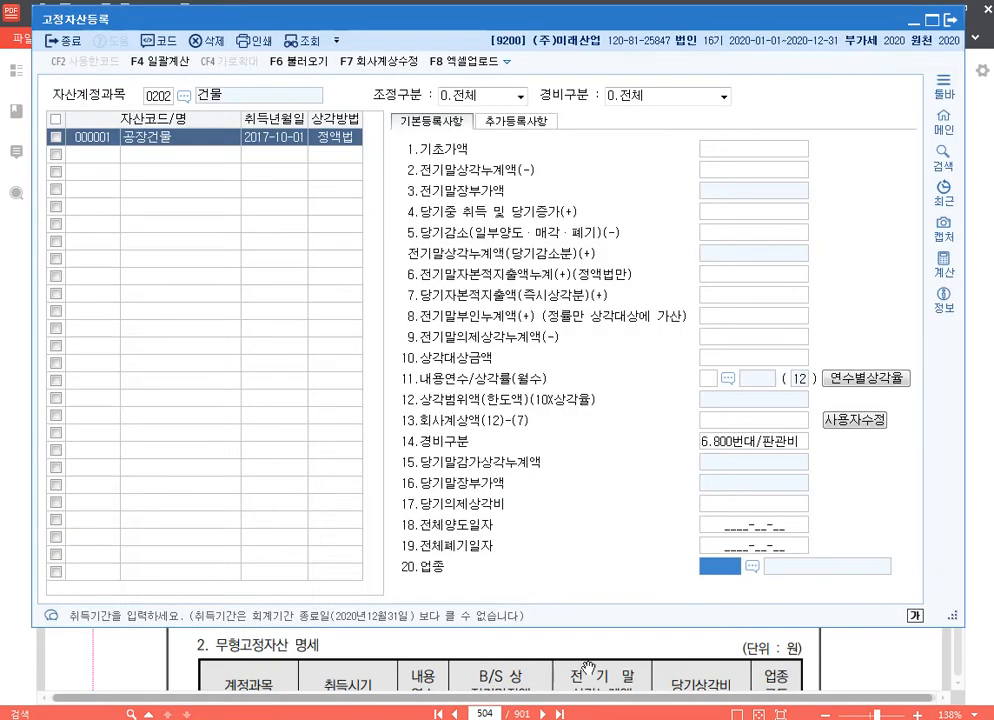
pyautogui.click(770, 420)
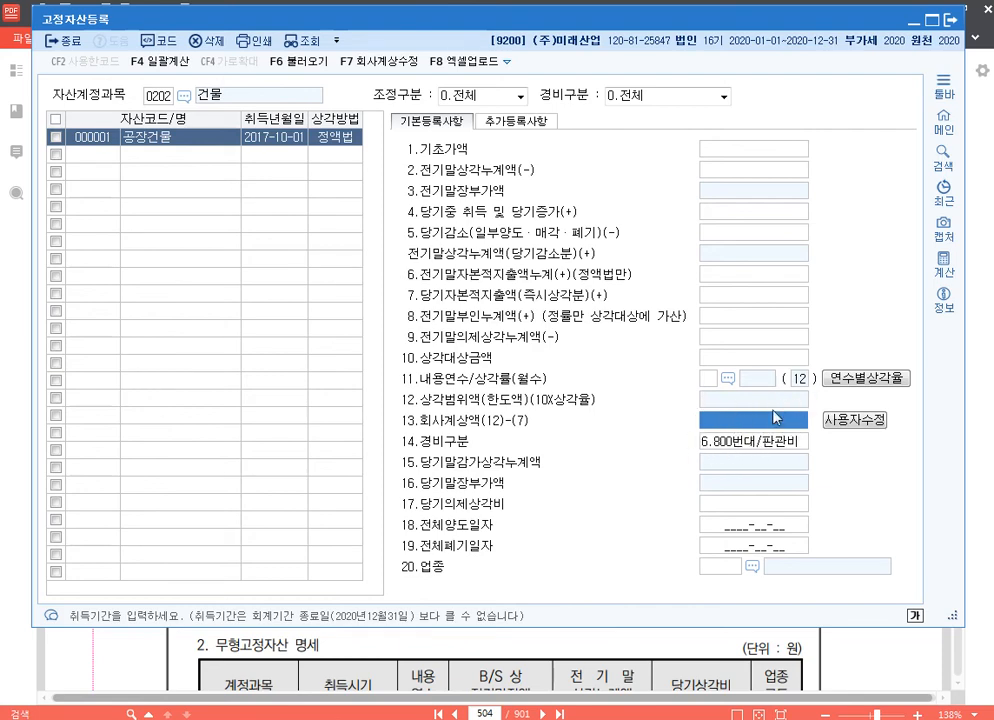
pyautogui.click(918, 23)
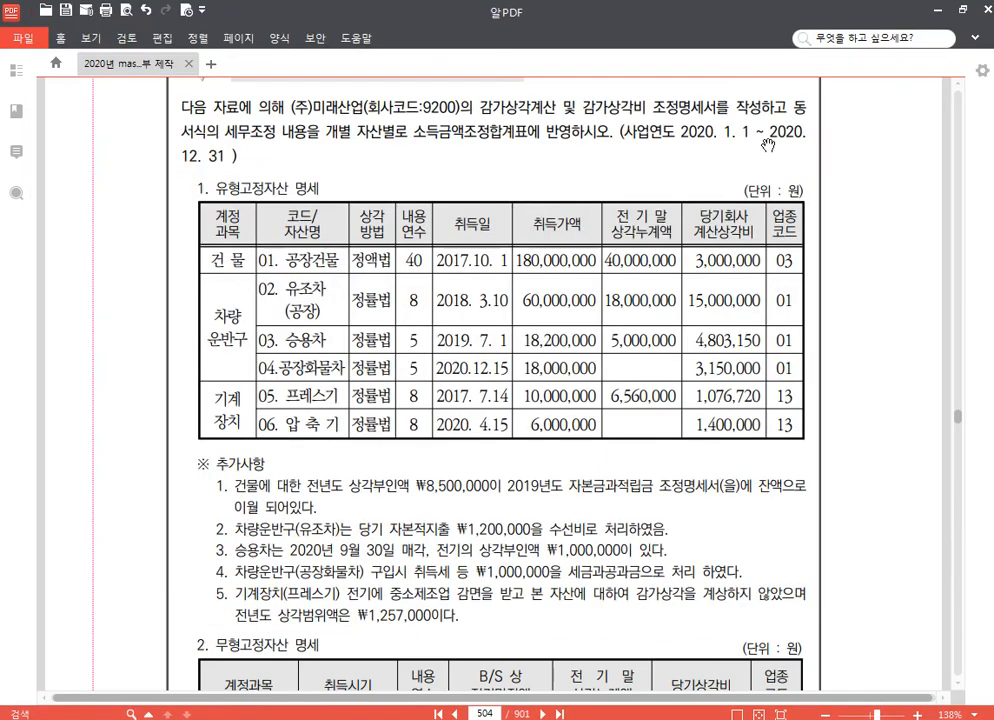
pyautogui.scroll(-1, 191, 447)
pyautogui.scroll(-2, 191, 447)
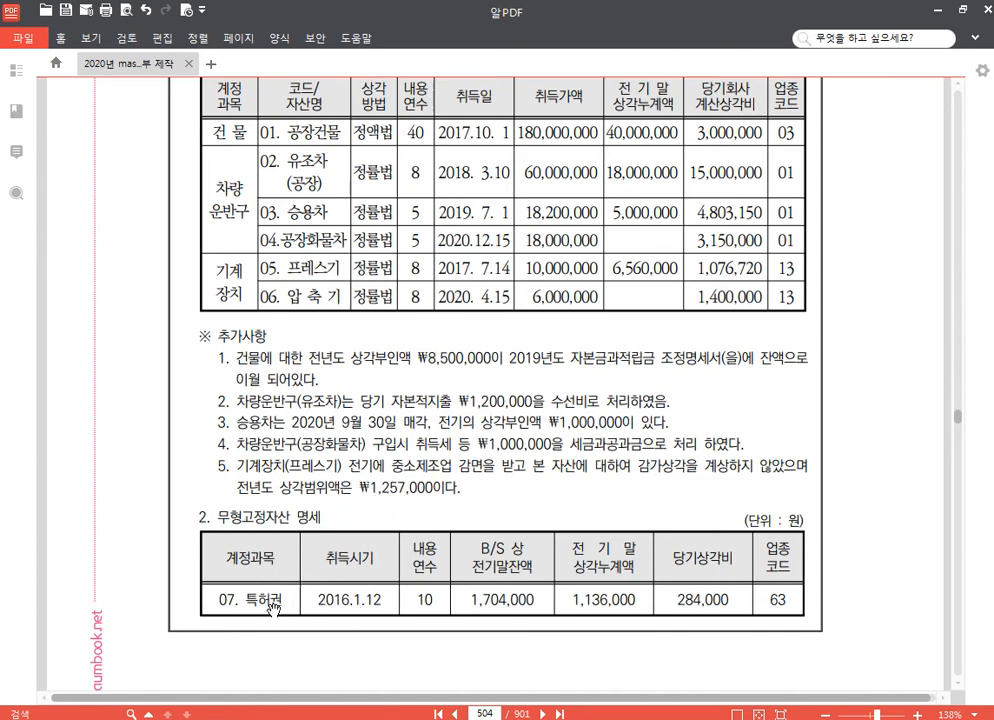
pyautogui.scroll(-3, 290, 600)
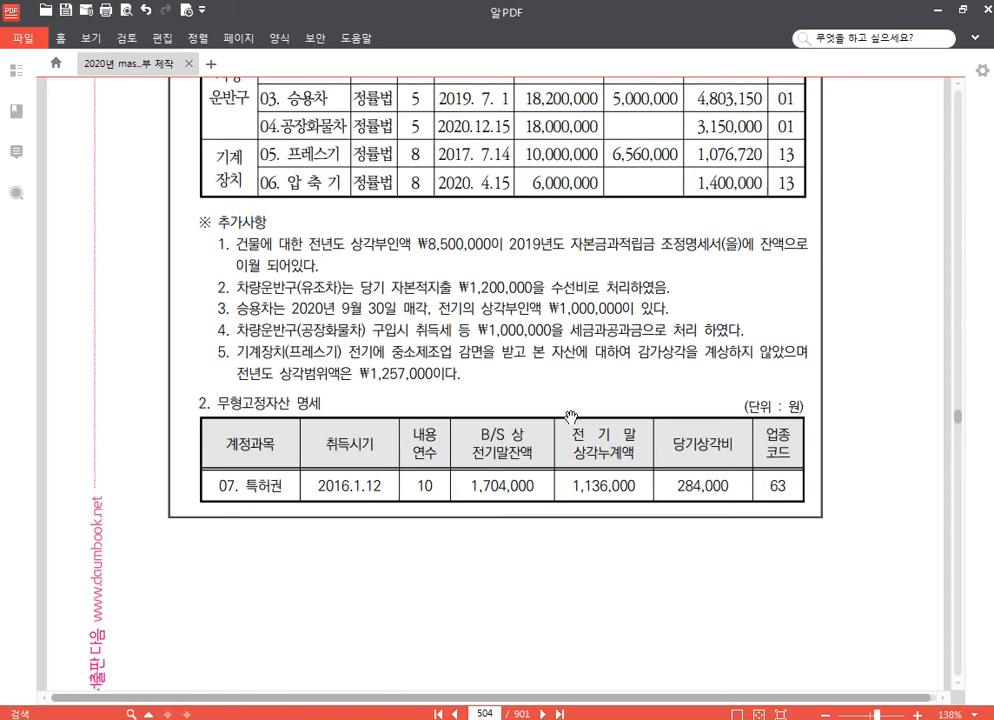
pyautogui.scroll(3, 601, 302)
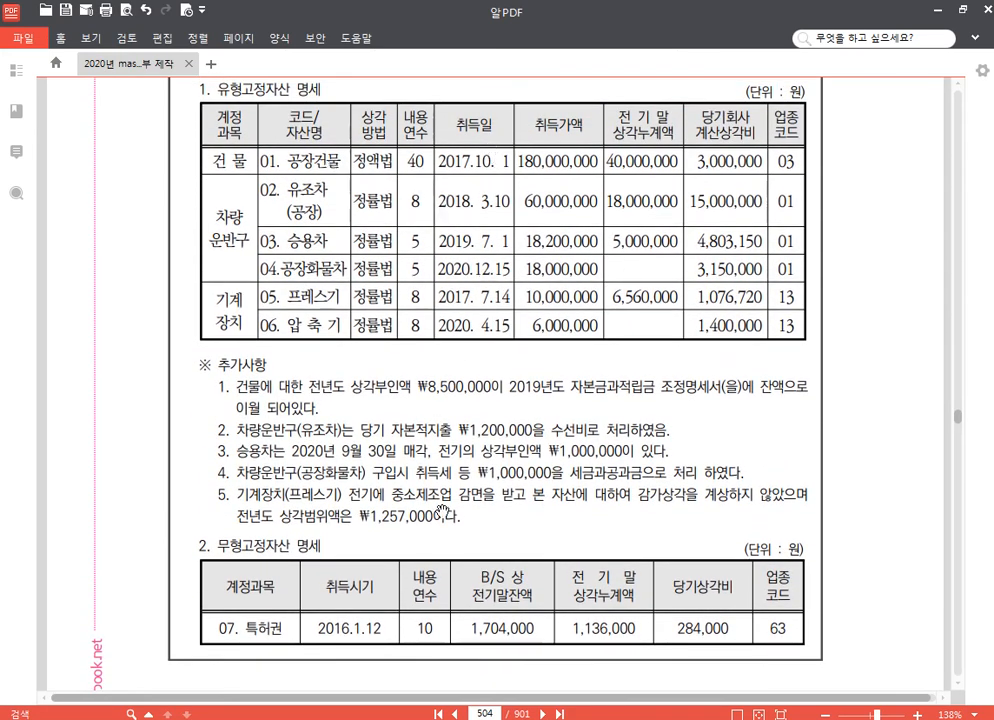
# Switch back to 고정자산등록 and review 공장건물's asset code, name, acquisition date and depreciation method
pyautogui.hotkey('alt', 'Tab')
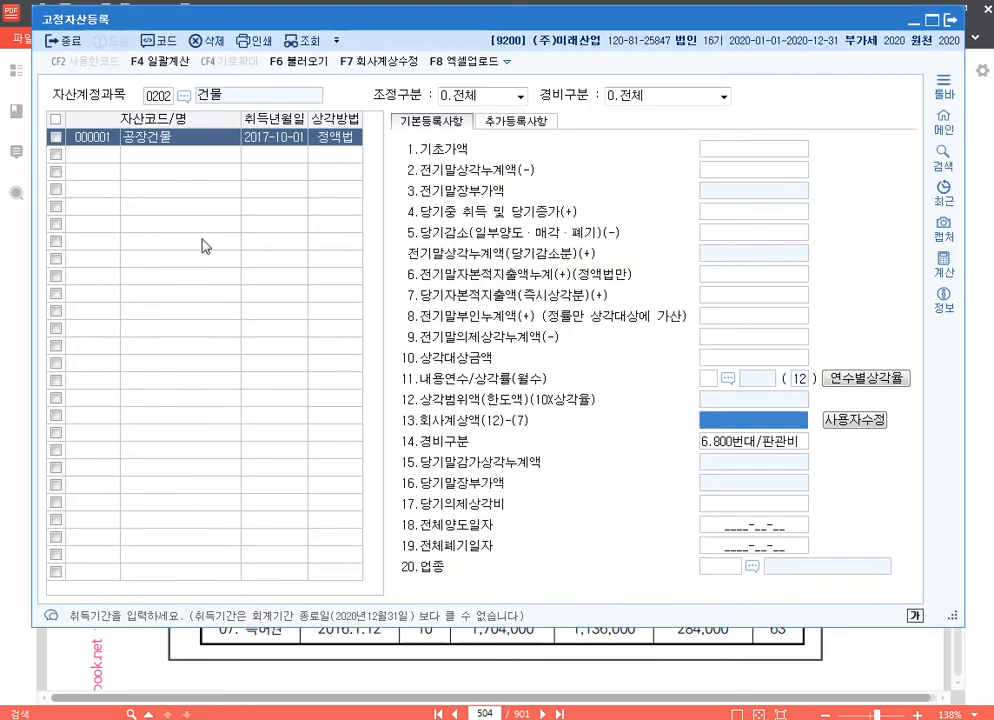
pyautogui.click(96, 141)
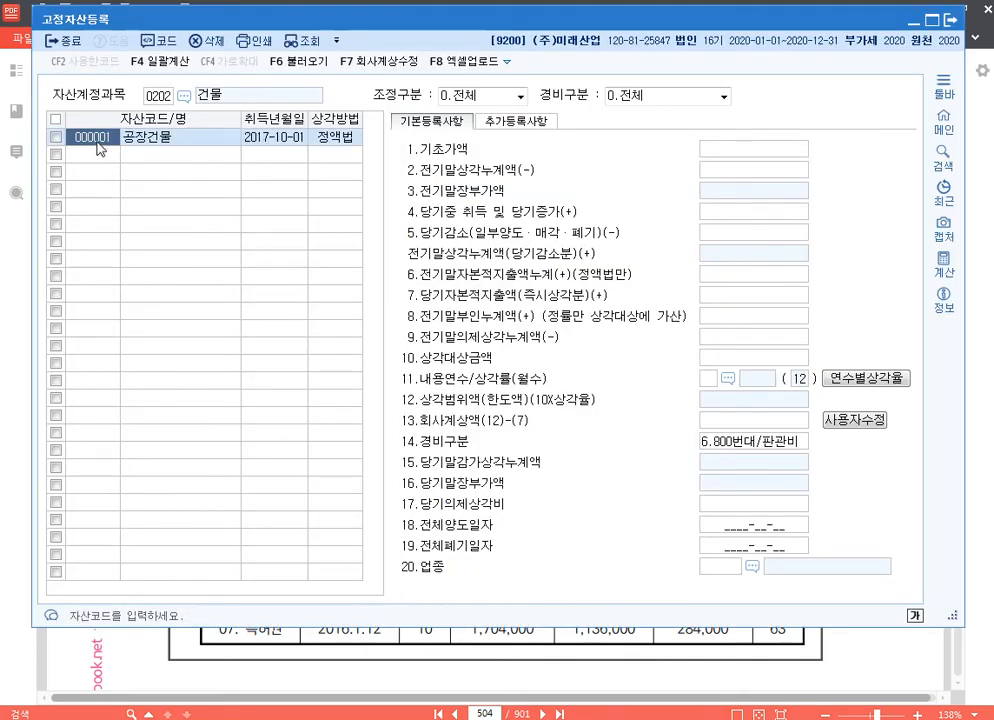
pyautogui.click(170, 138)
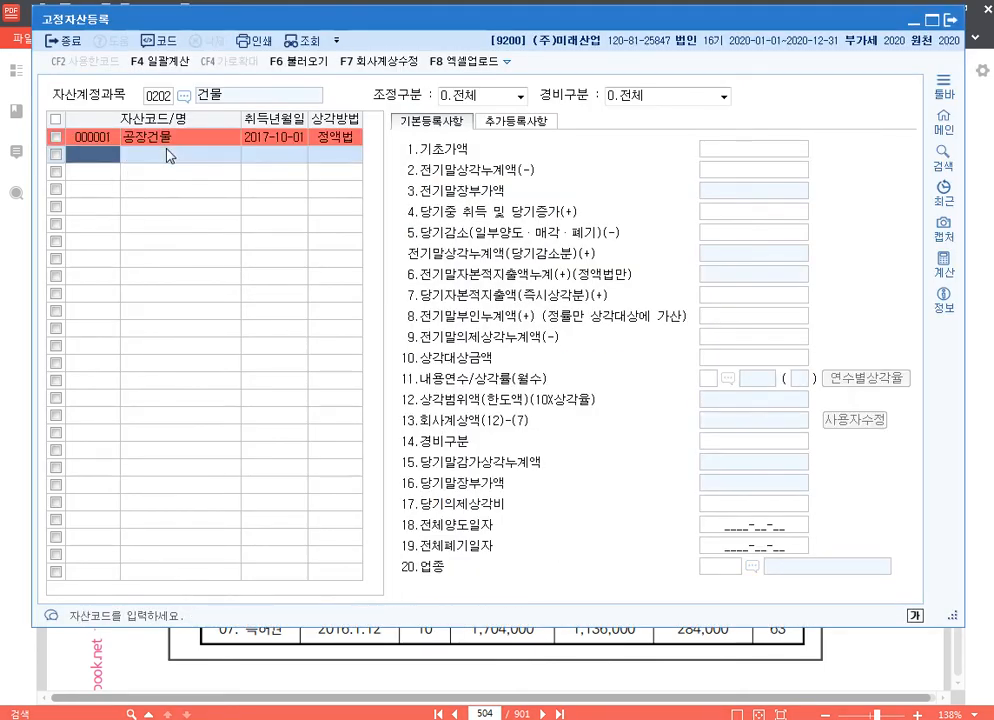
pyautogui.click(287, 140)
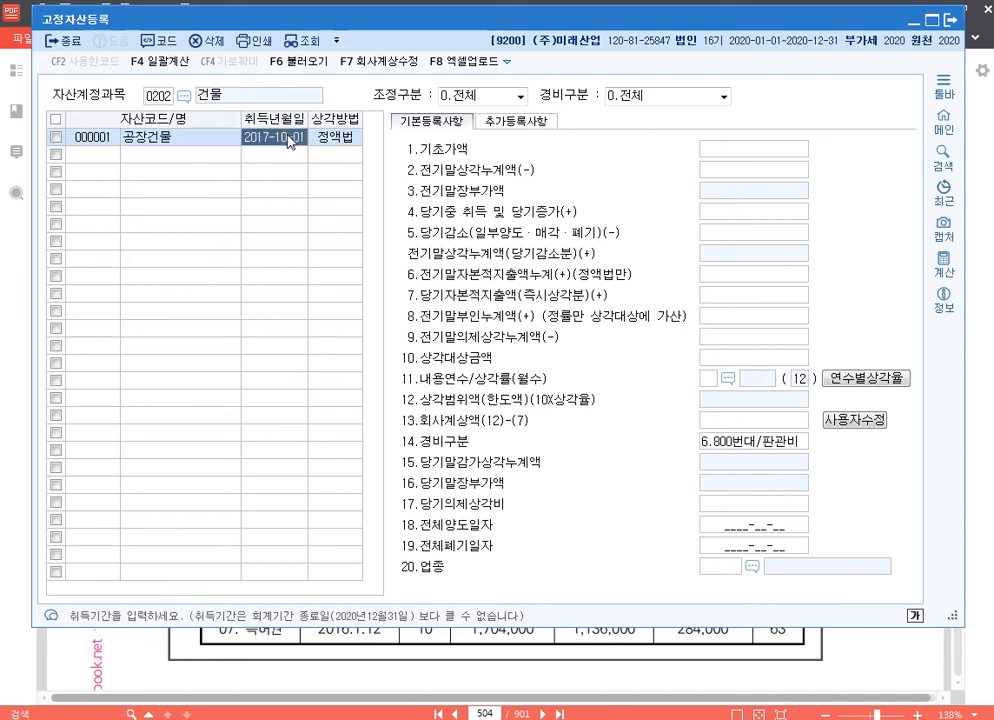
pyautogui.click(348, 143)
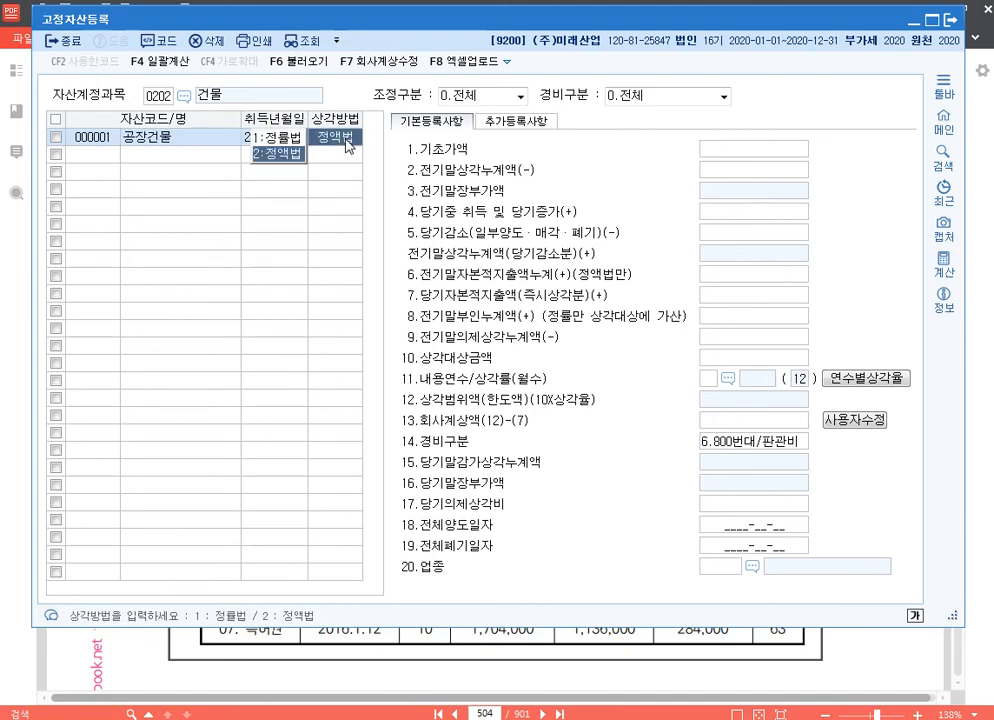
# Set 공장건물's 기초가액 to 180,000,000 and its 전기말상각누계액 to 40,000,000
pyautogui.click(738, 152)
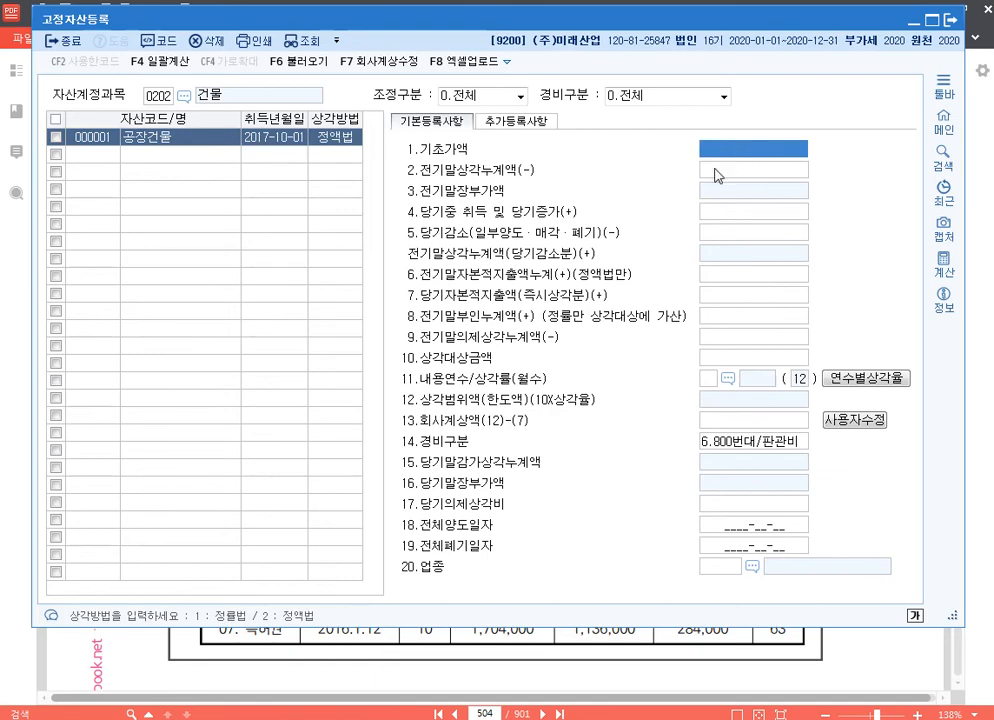
pyautogui.write('180000000')
pyautogui.press('Return')
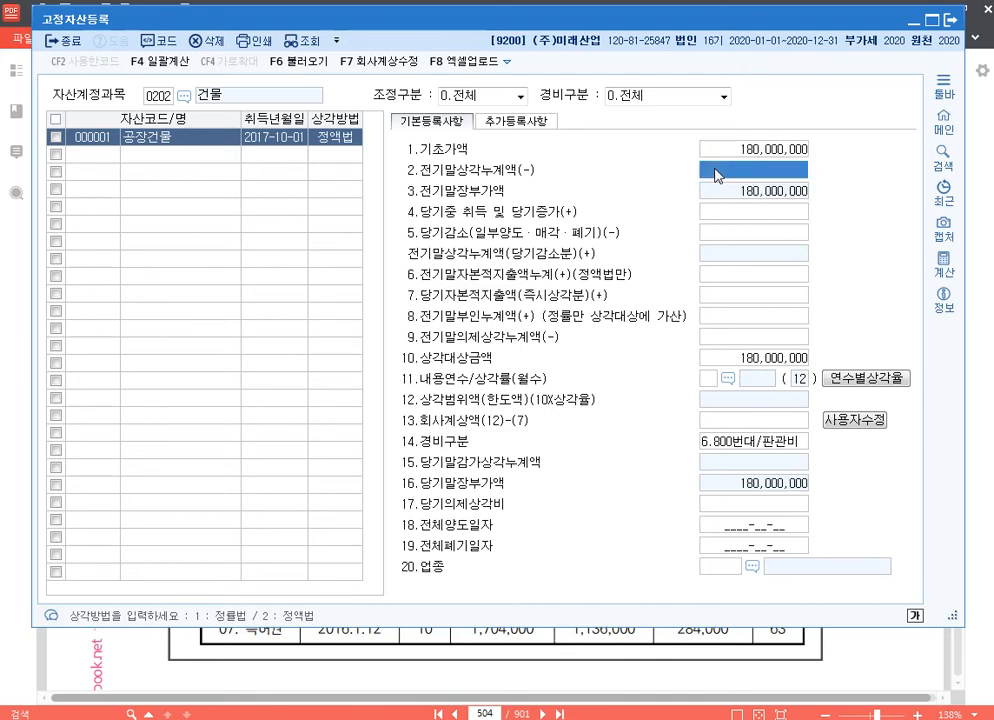
pyautogui.click(716, 175)
pyautogui.write('40,000,000')
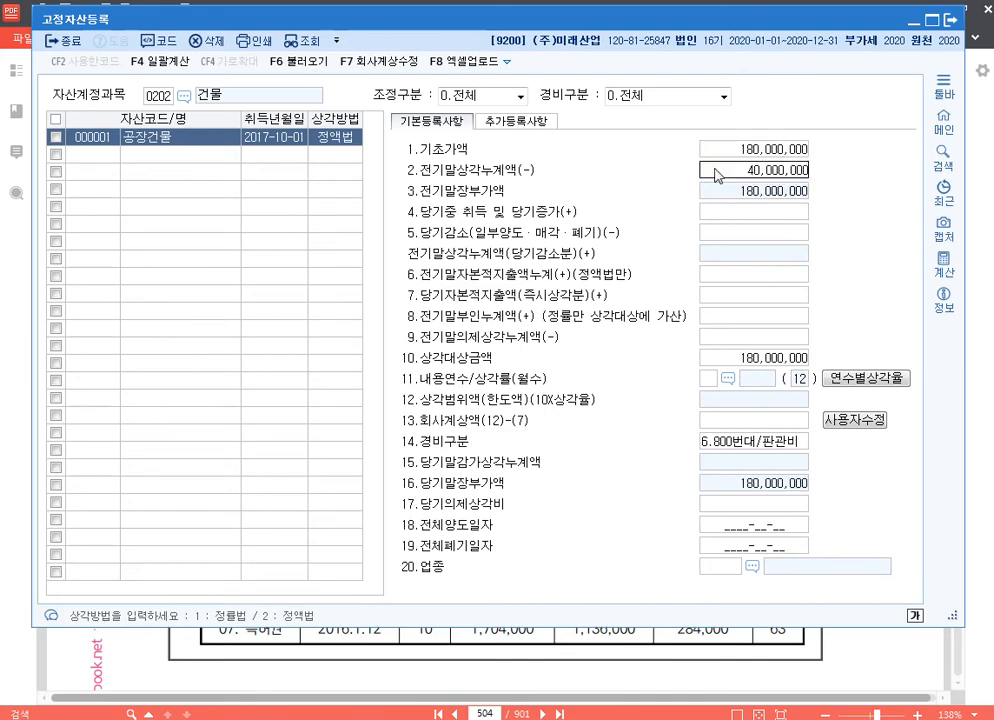
pyautogui.press('Return')
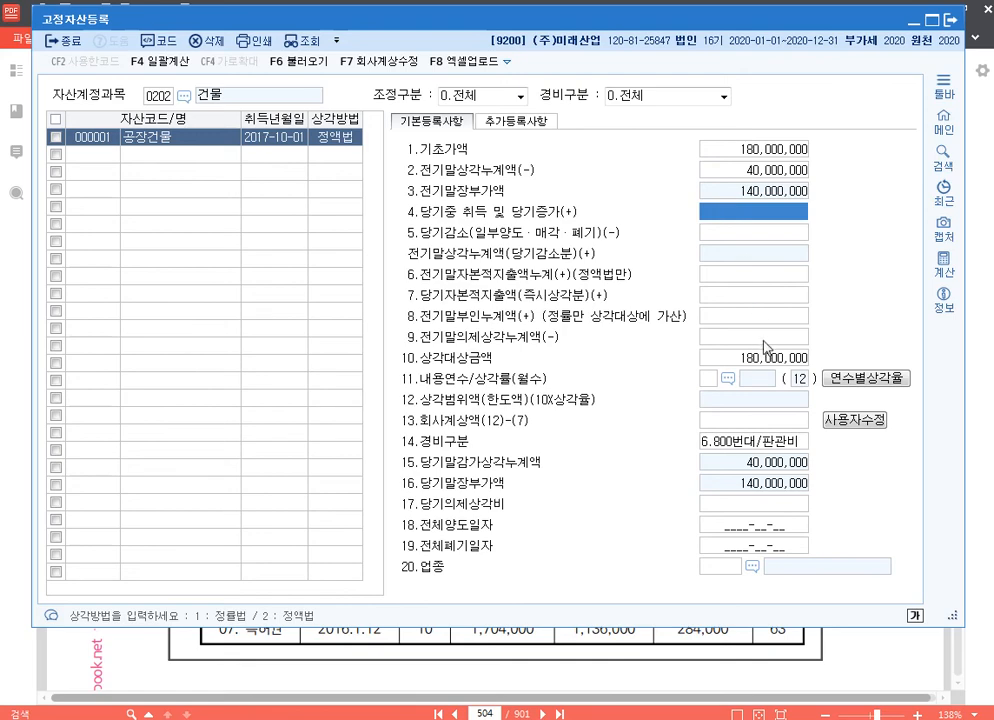
# Set 공장건물's 회사계상액 to 3,000,000 and its 경비구분 to 1.500번대/제조
pyautogui.click(785, 421)
pyautogui.write('3,')
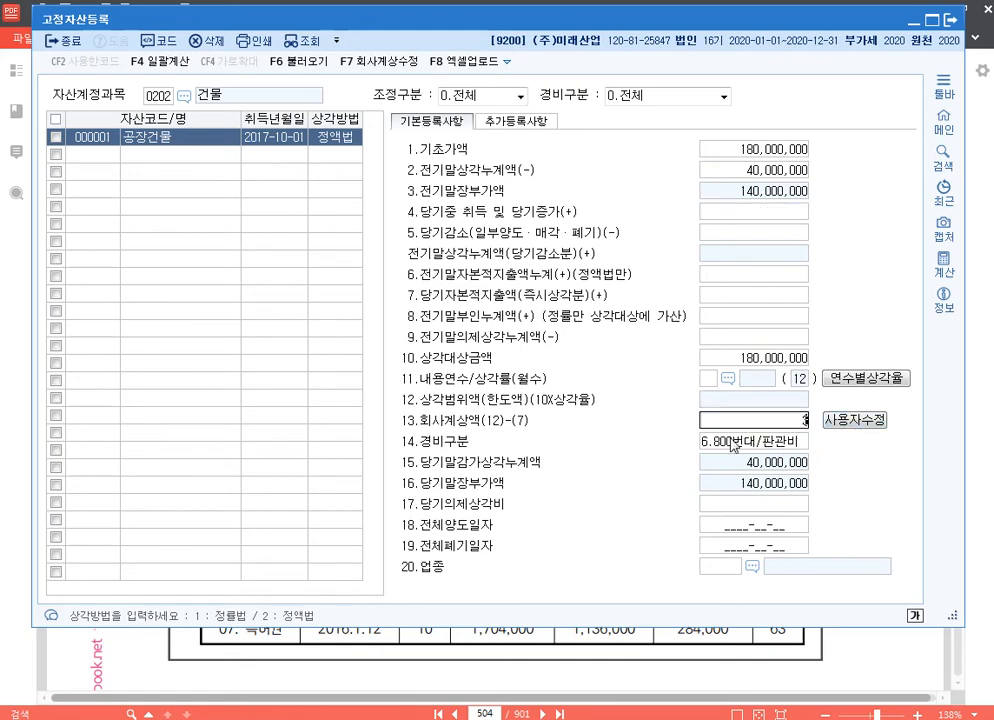
pyautogui.write('000,000')
pyautogui.click(735, 446)
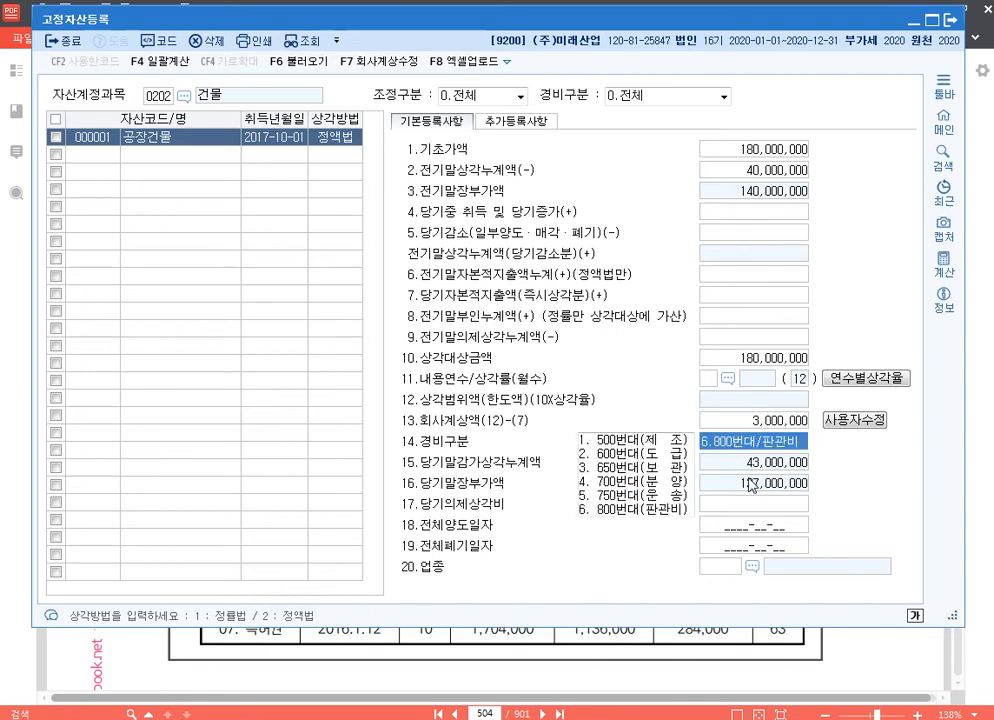
pyautogui.write('1')
pyautogui.press('Return')
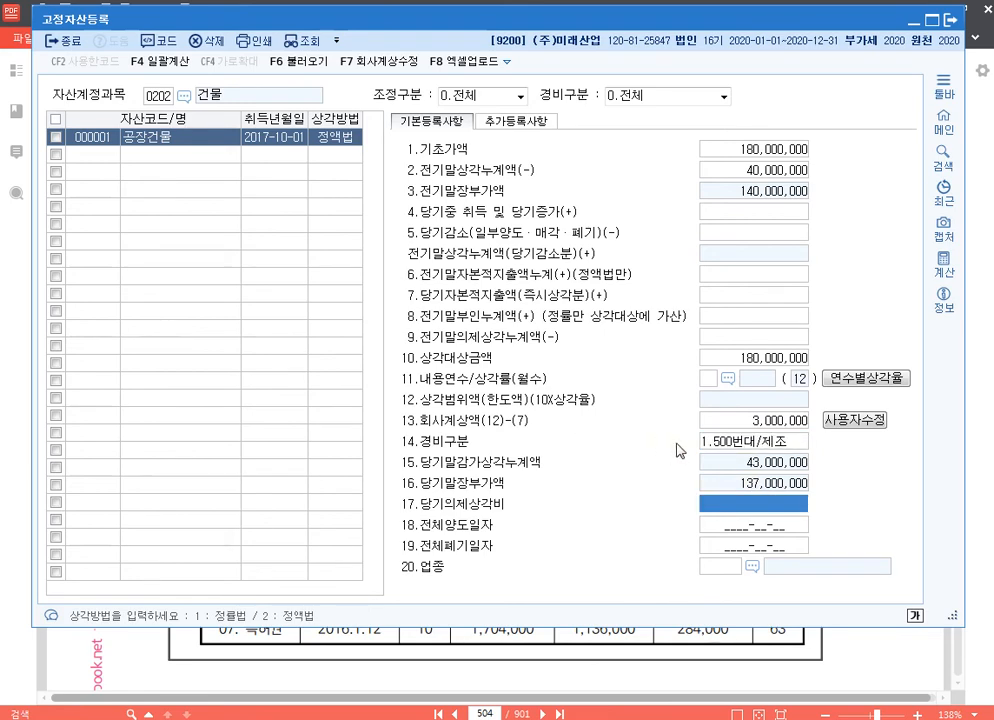
# Set 공장건물's 업종 code to 03 and its 내용연수 to 40 years
pyautogui.click(727, 573)
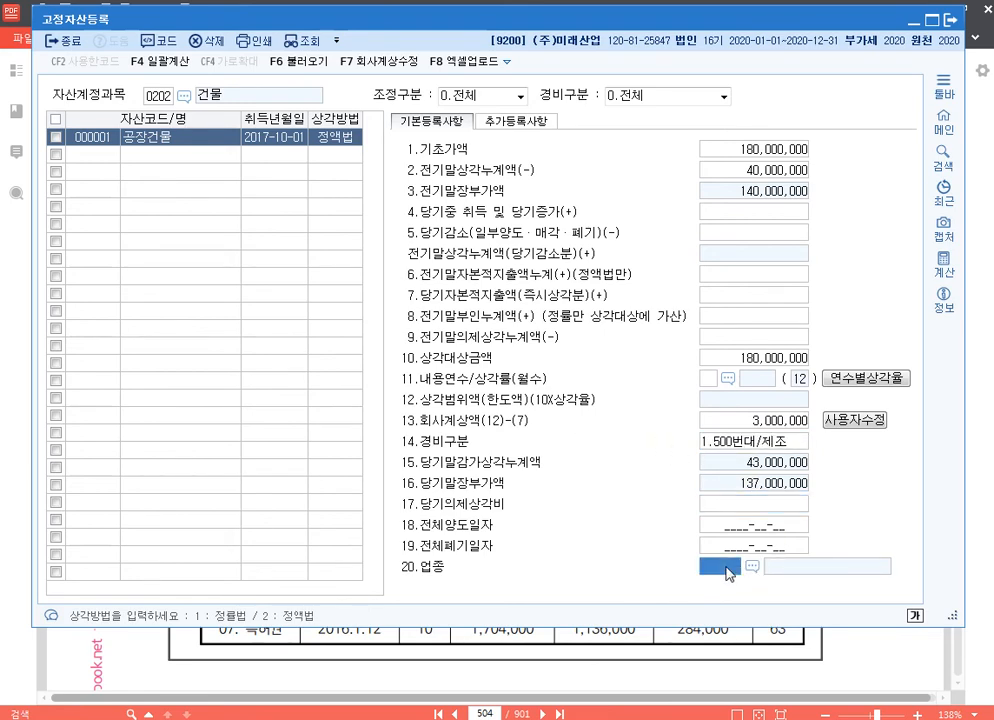
pyautogui.write('03')
pyautogui.press('Return')
pyautogui.click(707, 379)
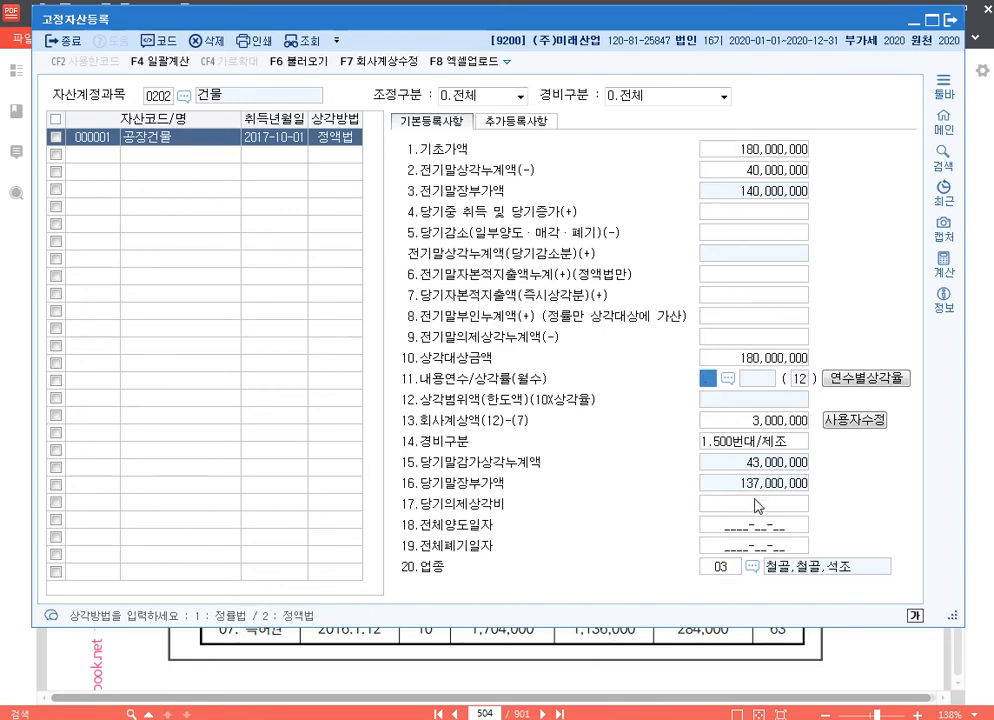
pyautogui.write('40')
pyautogui.press('Return')
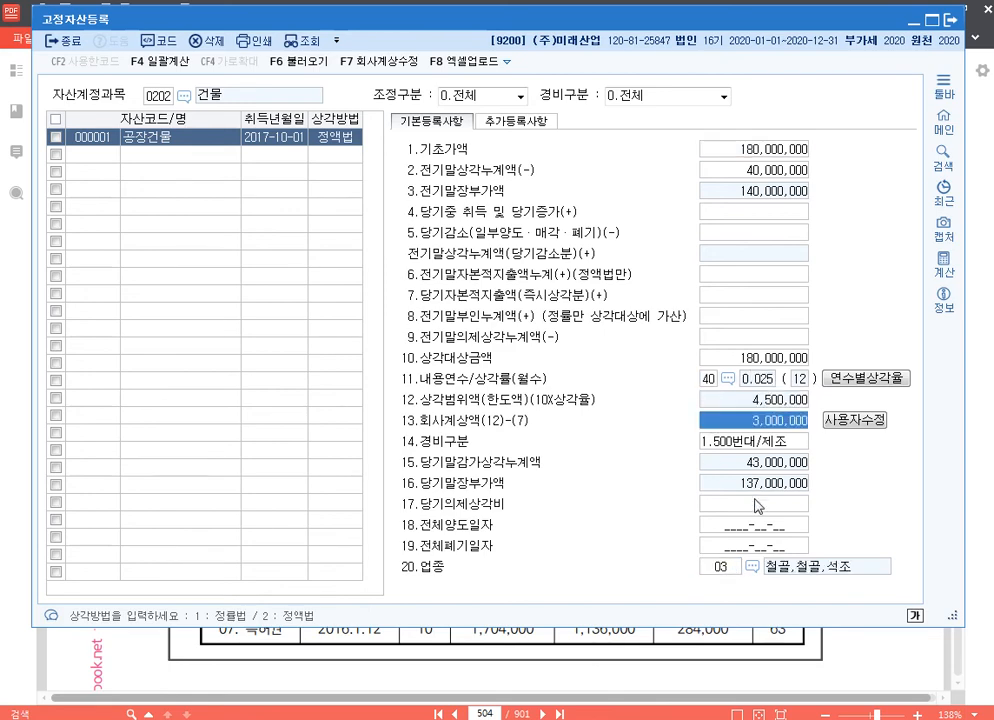
# Enter 8,500,000 as 공장건물's 전기말부인누계액
pyautogui.click(705, 378)
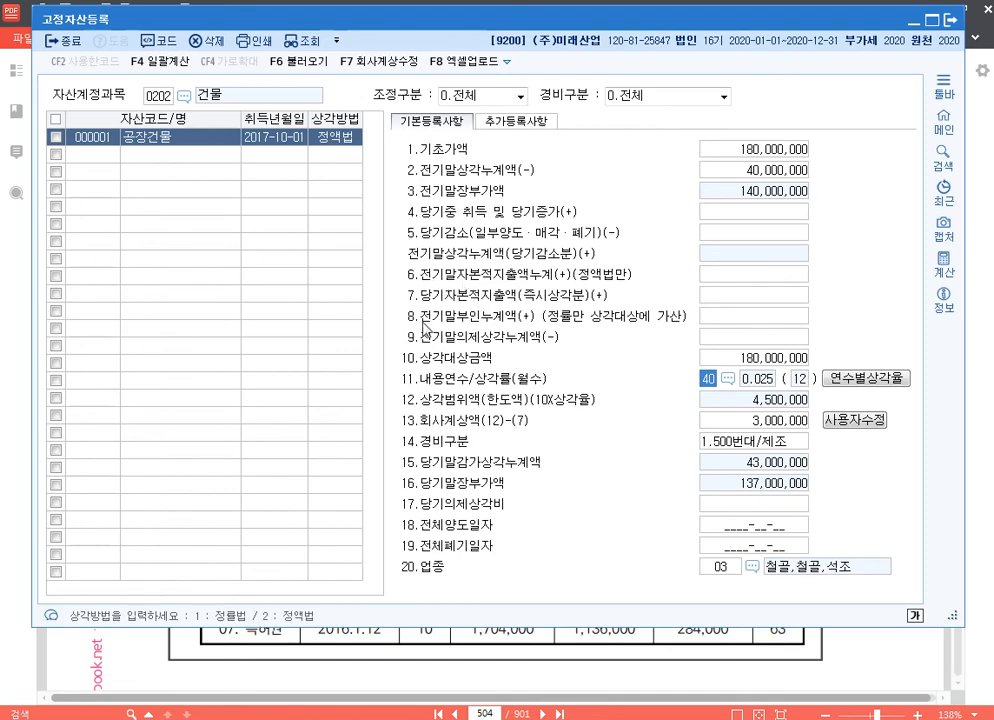
pyautogui.click(765, 320)
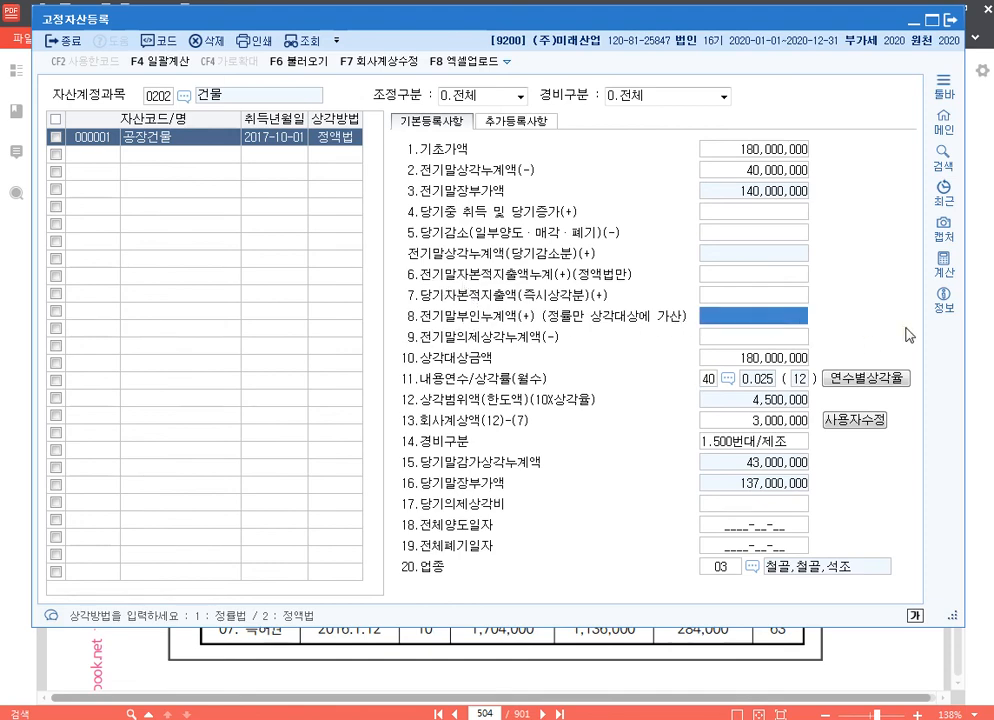
pyautogui.write('8')
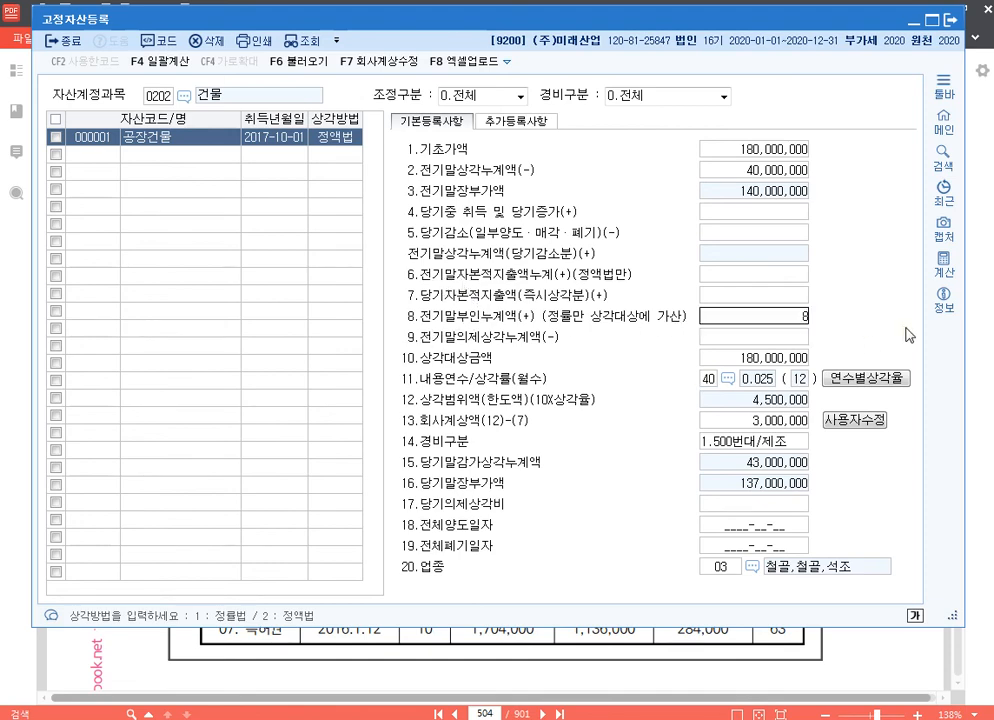
pyautogui.write(',500,000')
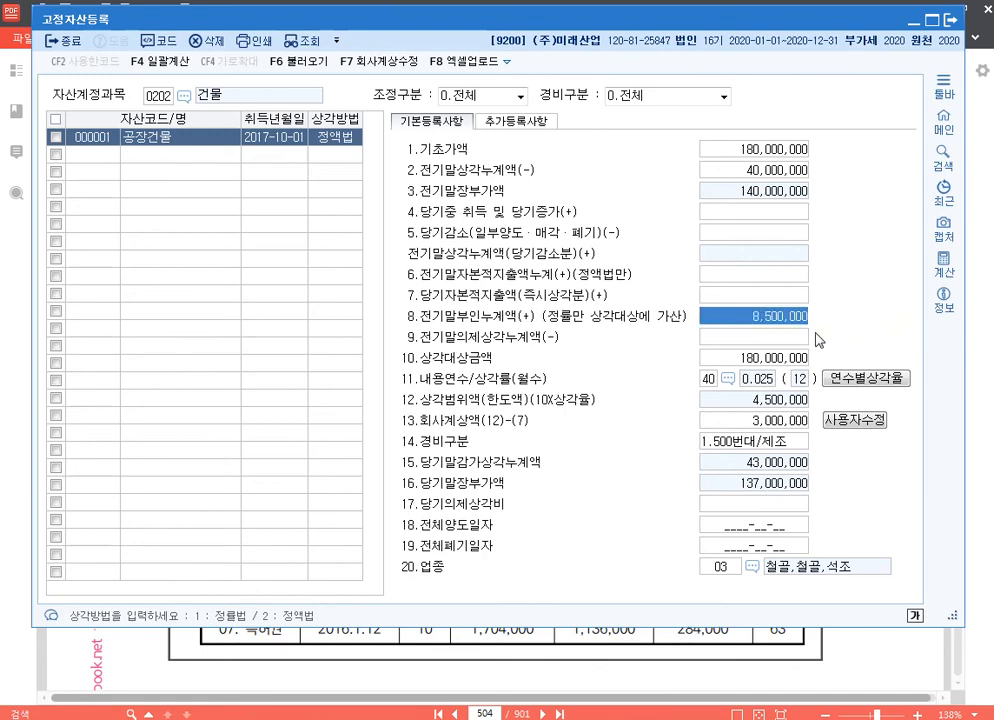
# Clear the 자산계정과목 filter so that the assets of all accounts are listed together
pyautogui.click(779, 424)
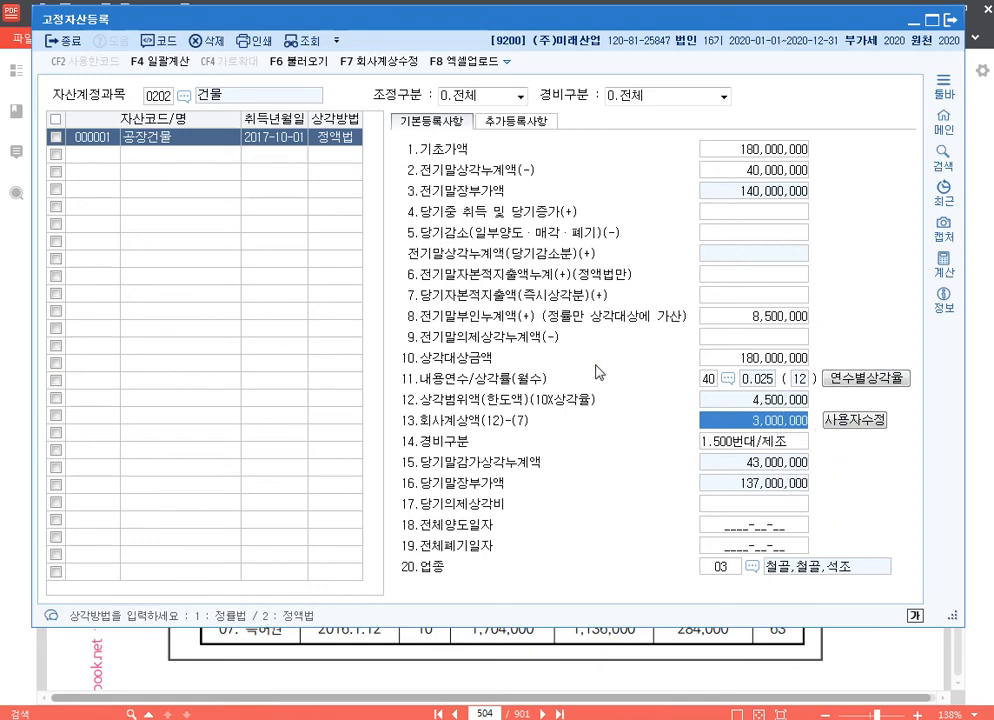
pyautogui.click(98, 158)
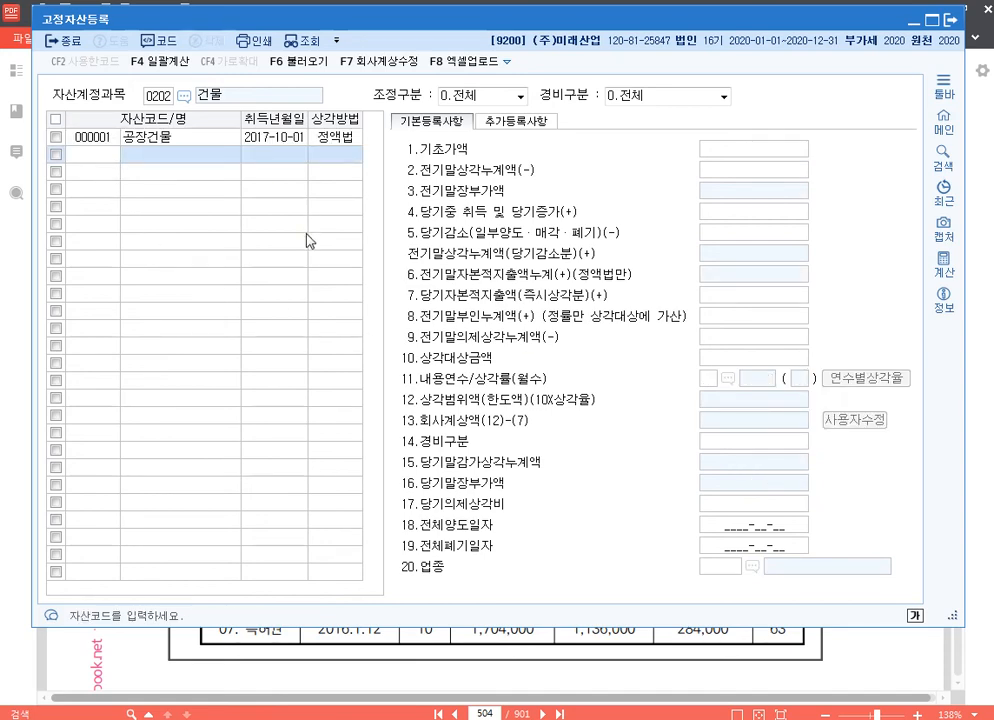
pyautogui.click(160, 96)
pyautogui.press('BackSpace')
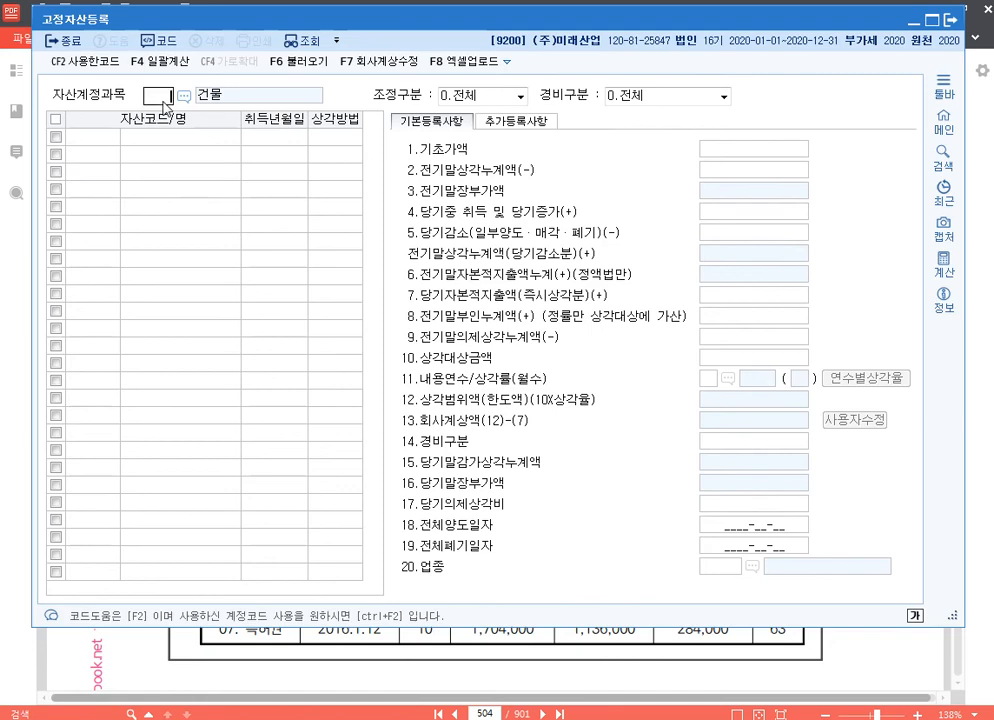
pyautogui.press('Return')
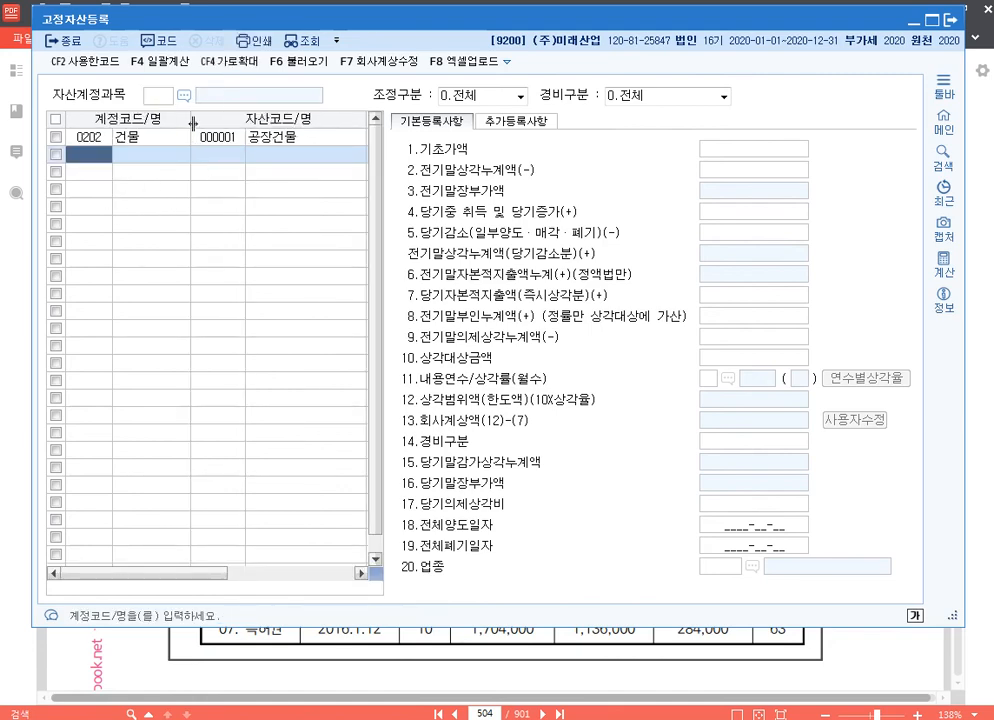
# Narrow the 계정코드/명 and 자산코드/명 columns of the asset list so that 취득년월일 and 상각방법 fit beside them
pyautogui.moveTo(190, 118); pyautogui.dragTo(162, 118)
pyautogui.moveTo(330, 118); pyautogui.dragTo(287, 118)
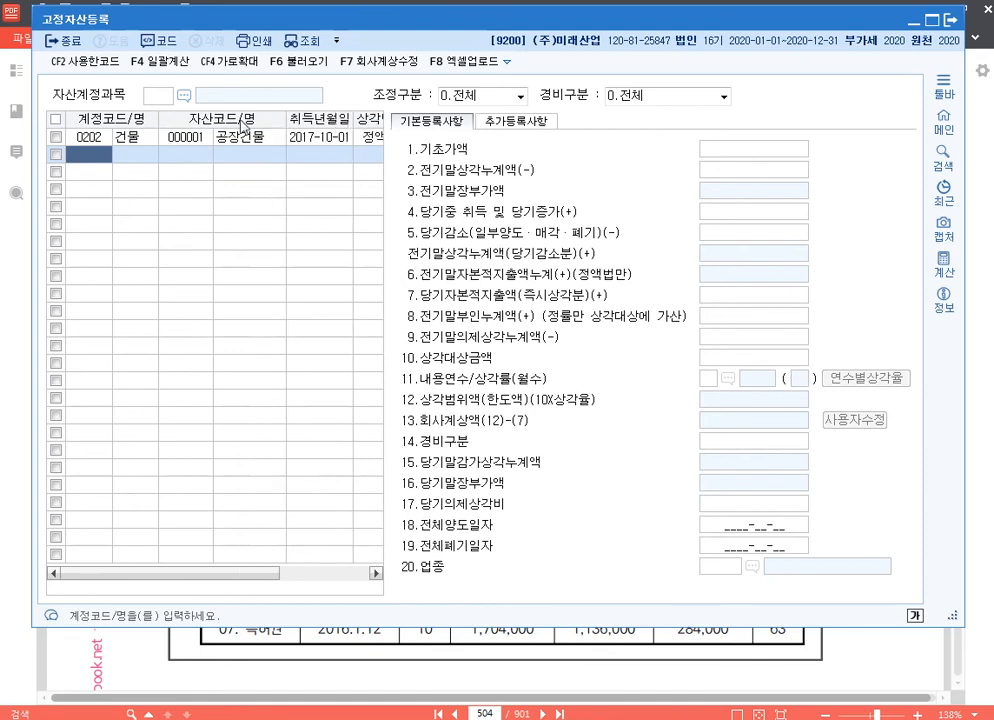
pyautogui.moveTo(212, 118); pyautogui.dragTo(197, 118)
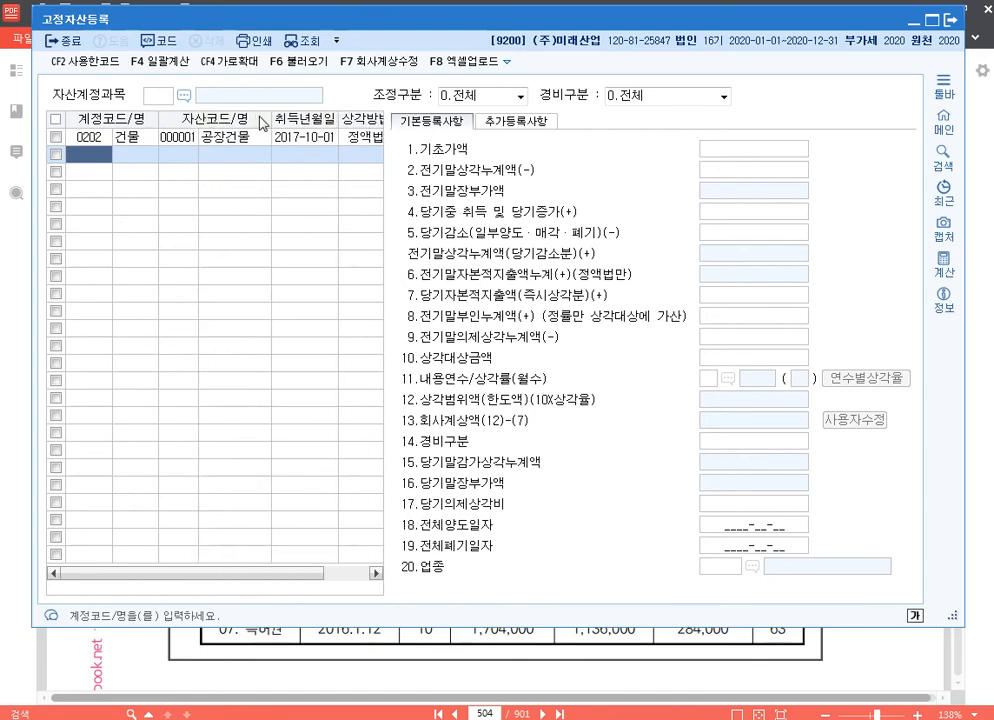
pyautogui.moveTo(267, 118); pyautogui.dragTo(256, 118)
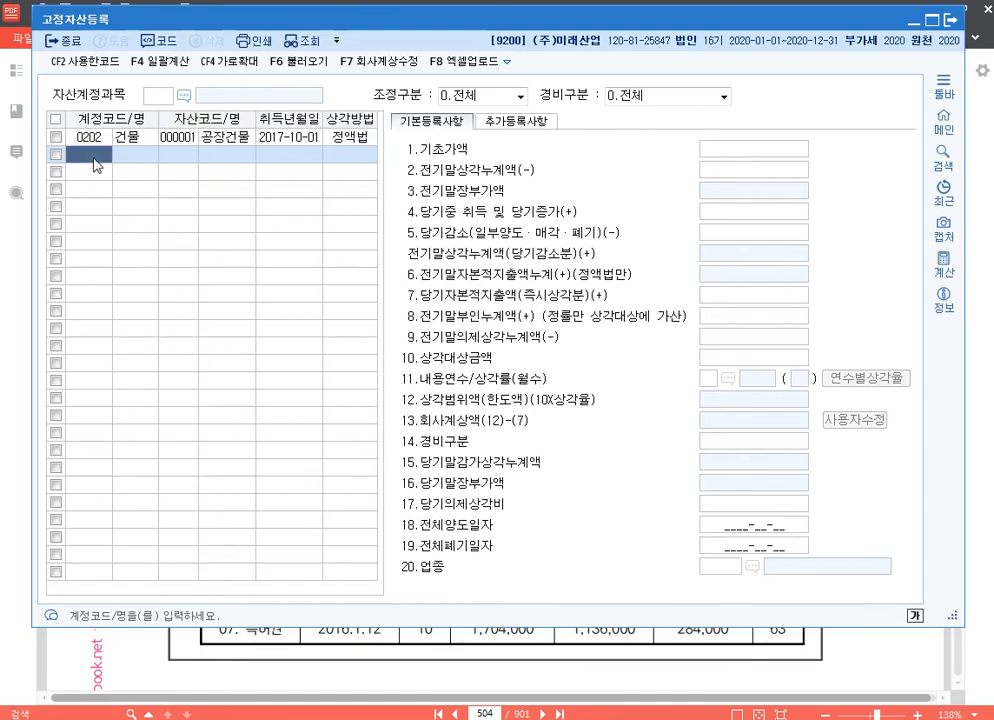
# Add 유조차(공장) under account 0208 with asset code 2 and 취득년월일 2018-03-10
pyautogui.write('208')
pyautogui.press('Return')
pyautogui.write('2')
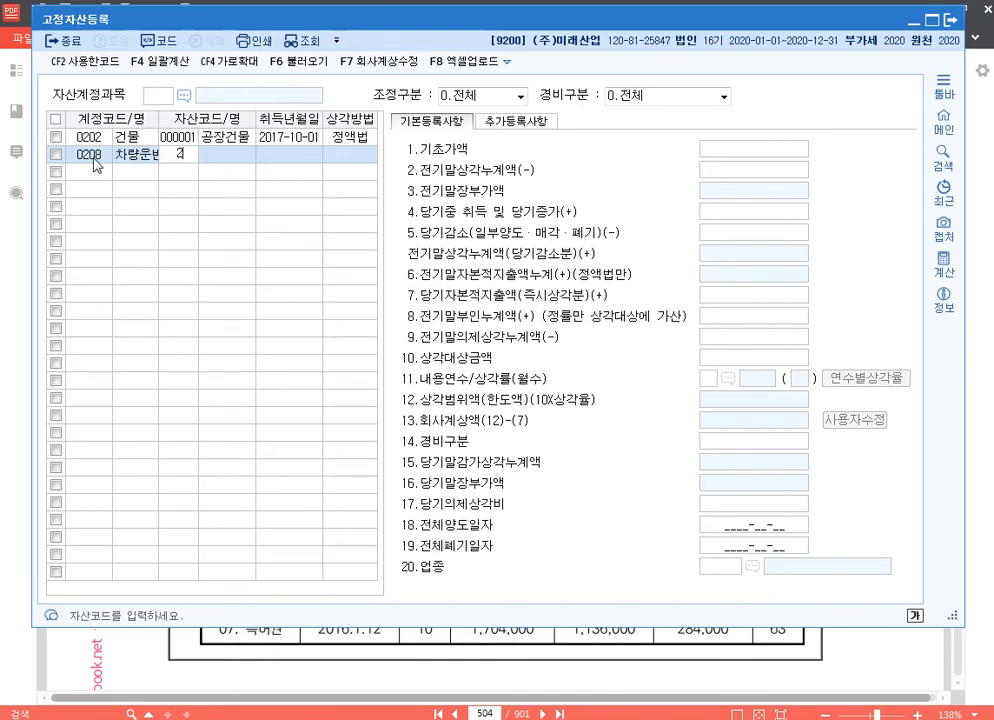
pyautogui.press('Return')
pyautogui.write('유조차(공장)')
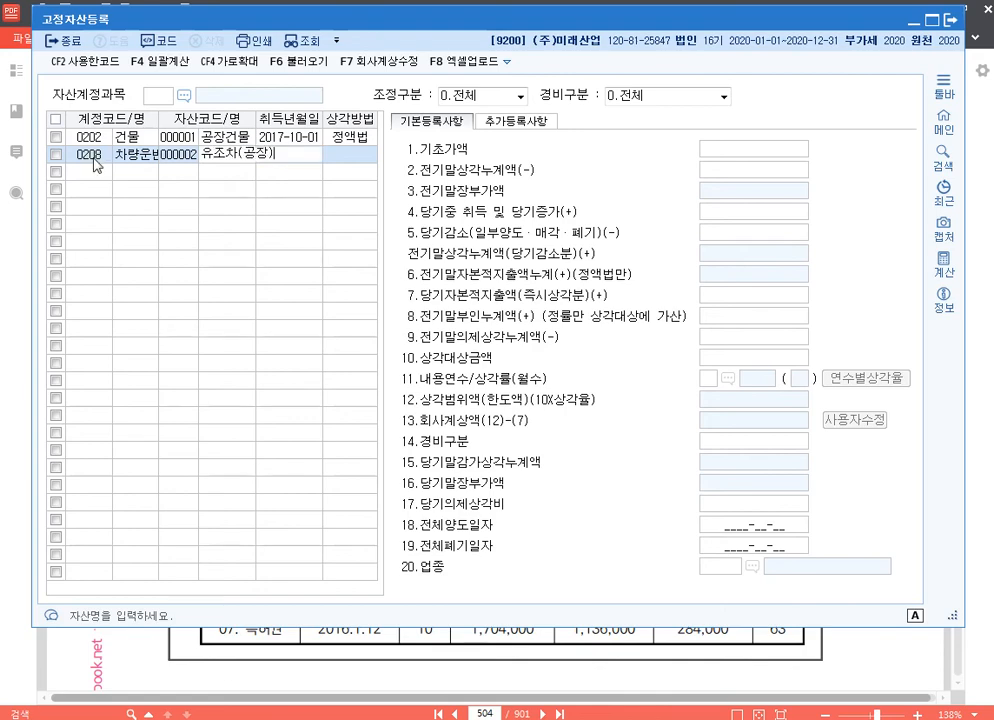
pyautogui.press('Return')
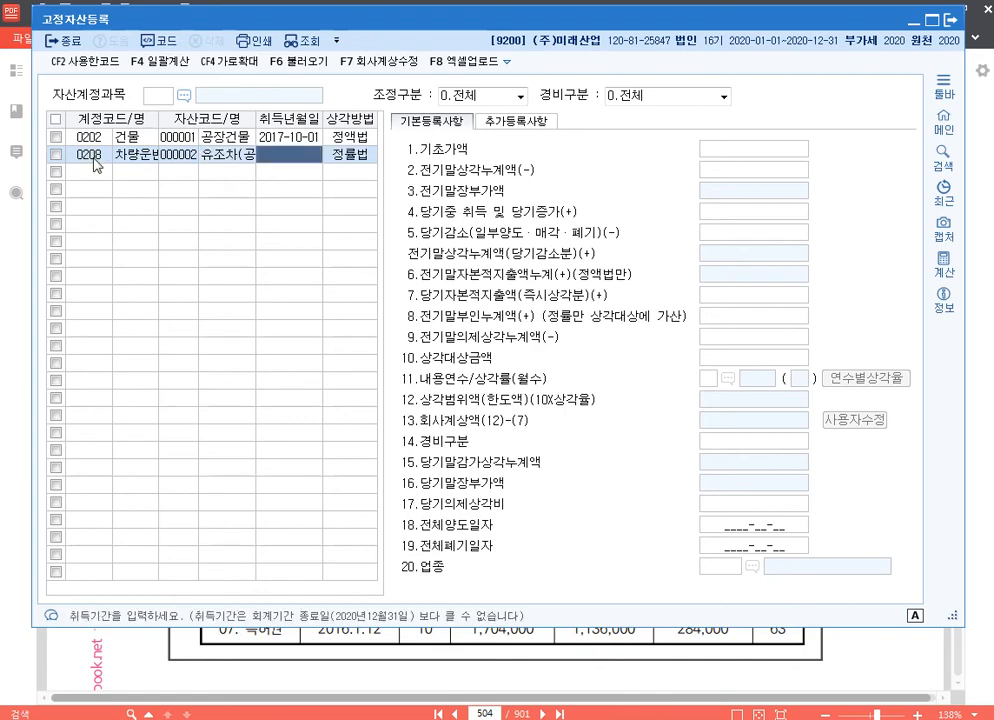
pyautogui.write('20180310')
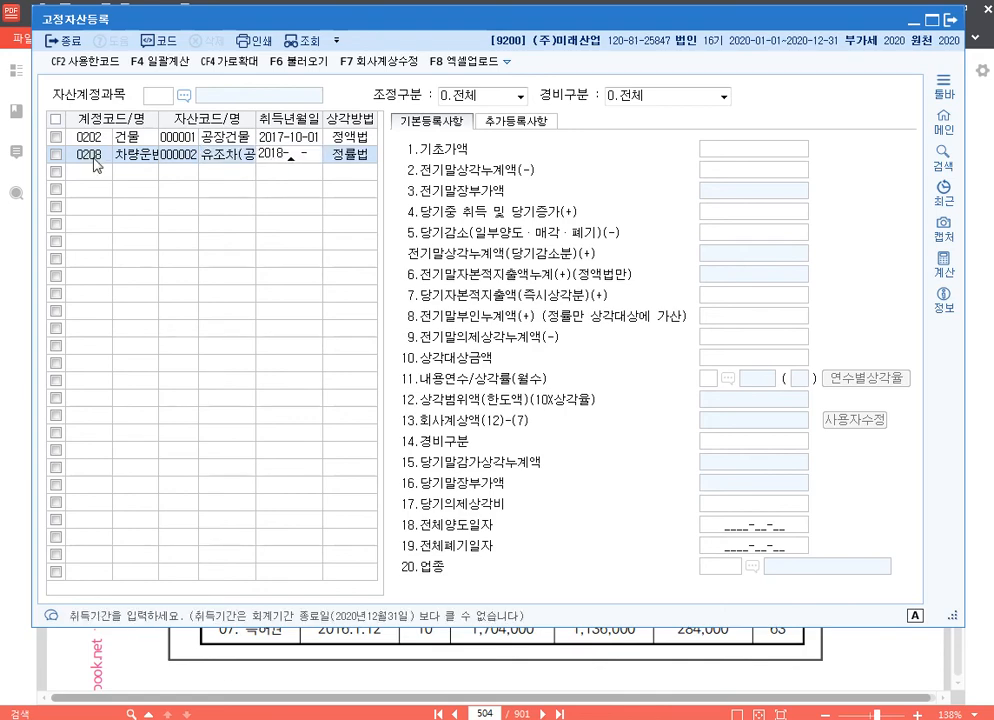
pyautogui.press('Return')
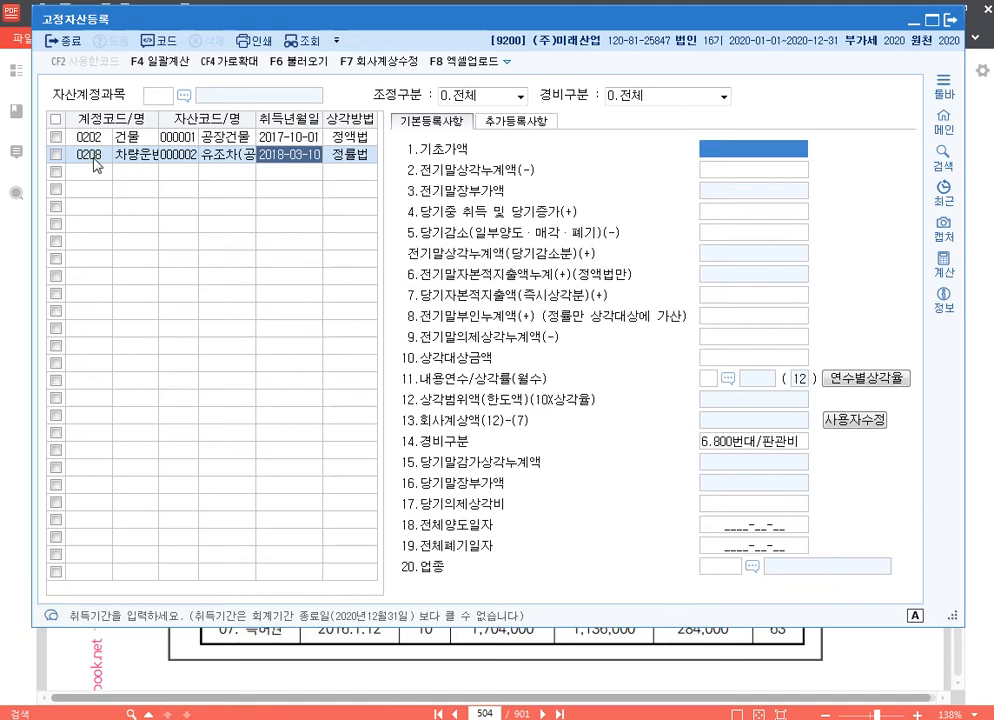
# Set 유조차(공장)'s 기초가액 to 60,000,000 and its 전기말상각누계액 to 18,000,000
pyautogui.write('60000000')
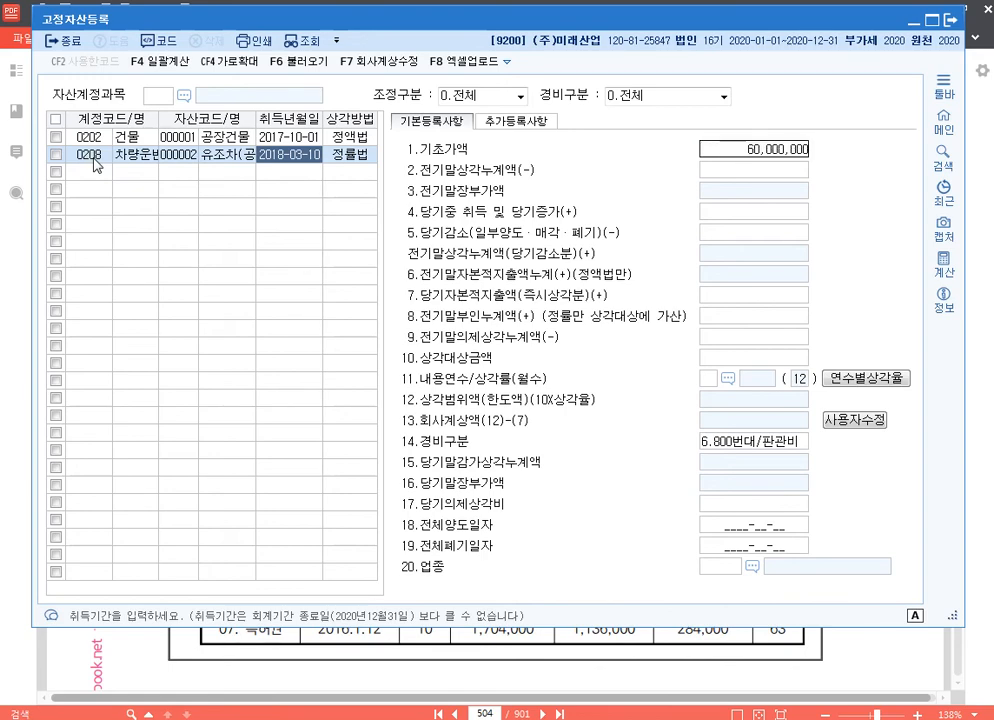
pyautogui.press('Return')
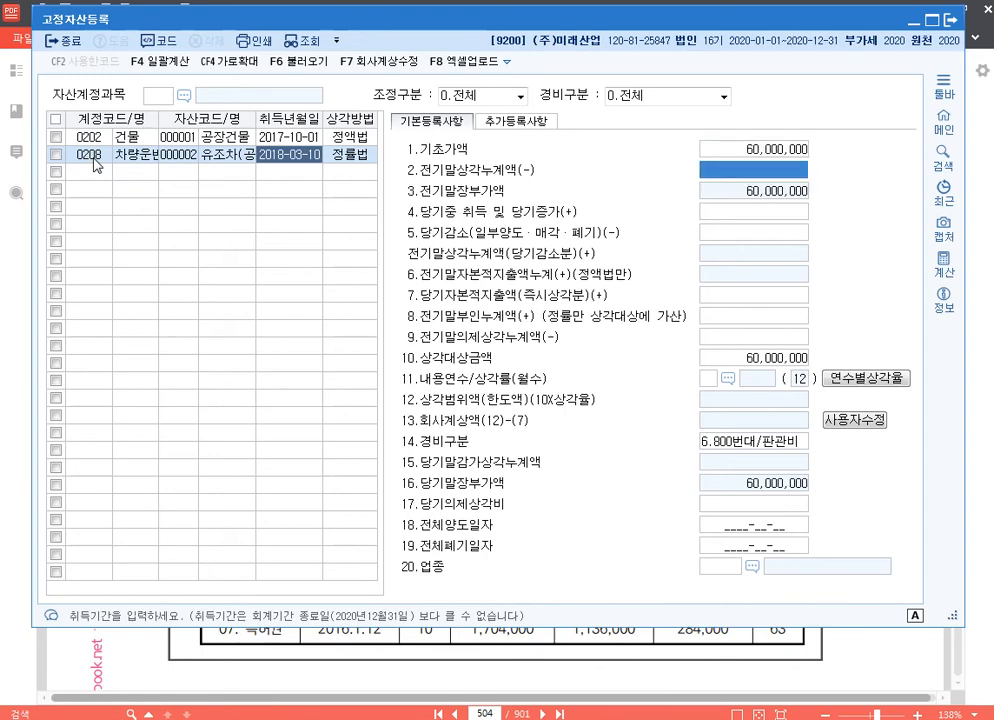
pyautogui.write('18000000')
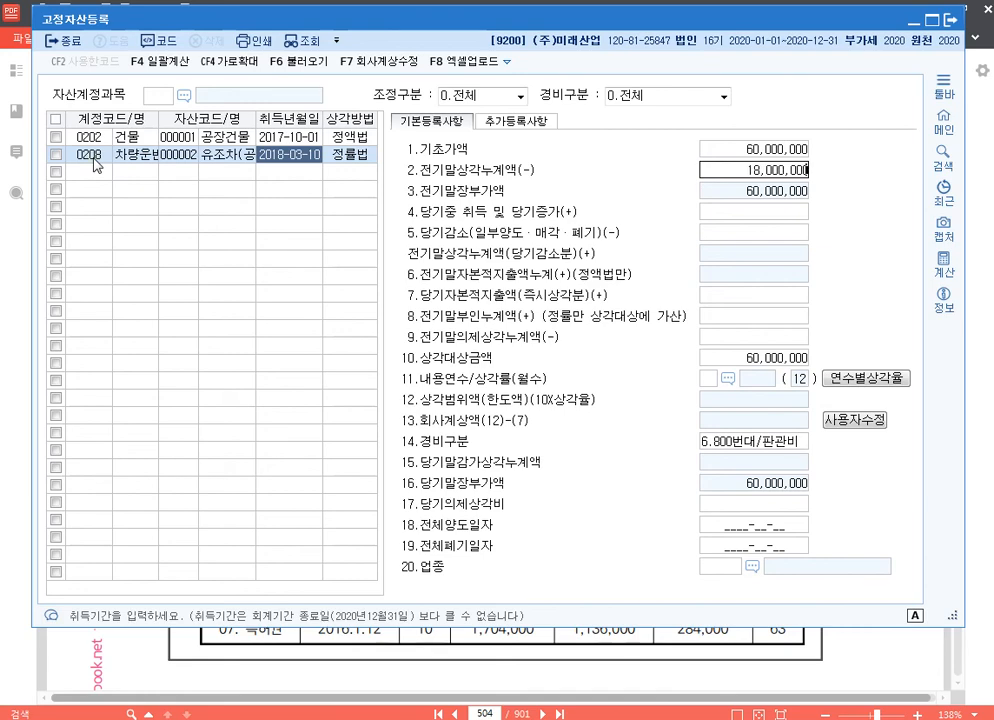
pyautogui.press('Return')
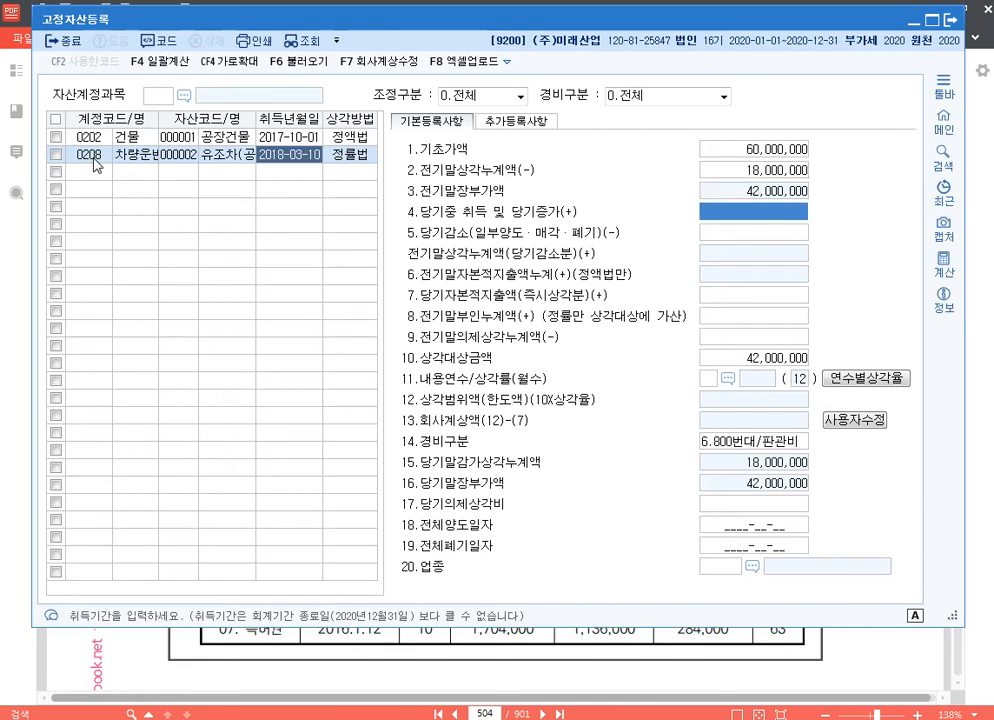
# Set 유조차(공장)'s 내용연수 to 8 years, leaving the intermediate amount fields empty
pyautogui.press('Return')
pyautogui.press('Return')
pyautogui.press('Return')
pyautogui.press('Return')
pyautogui.press('Return')
pyautogui.press('Return')
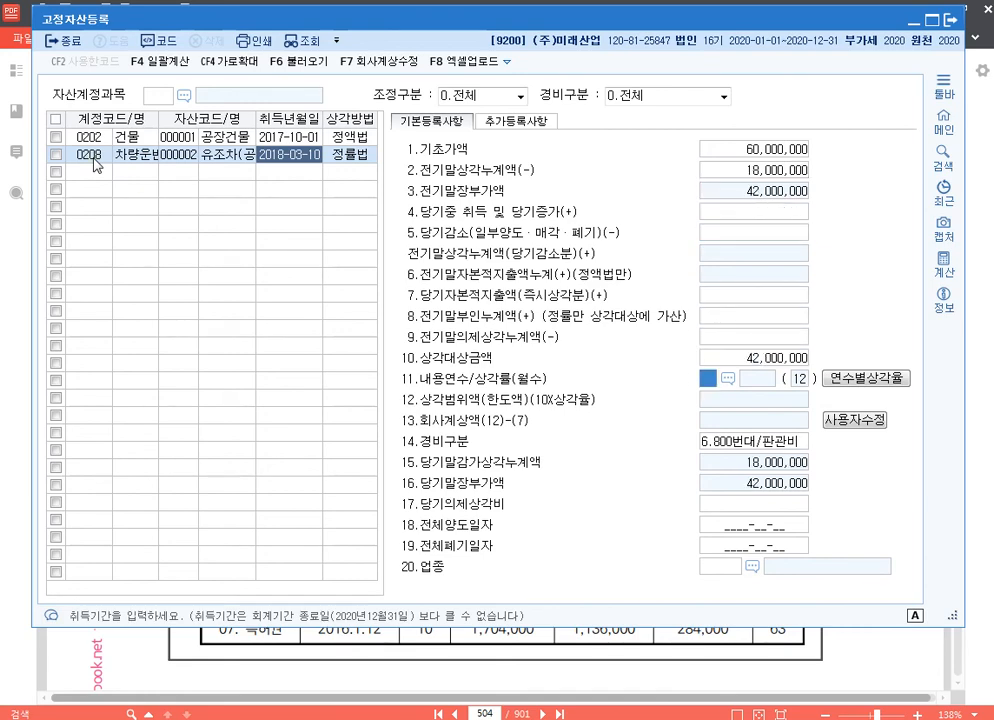
pyautogui.write('8')
pyautogui.press('Return')
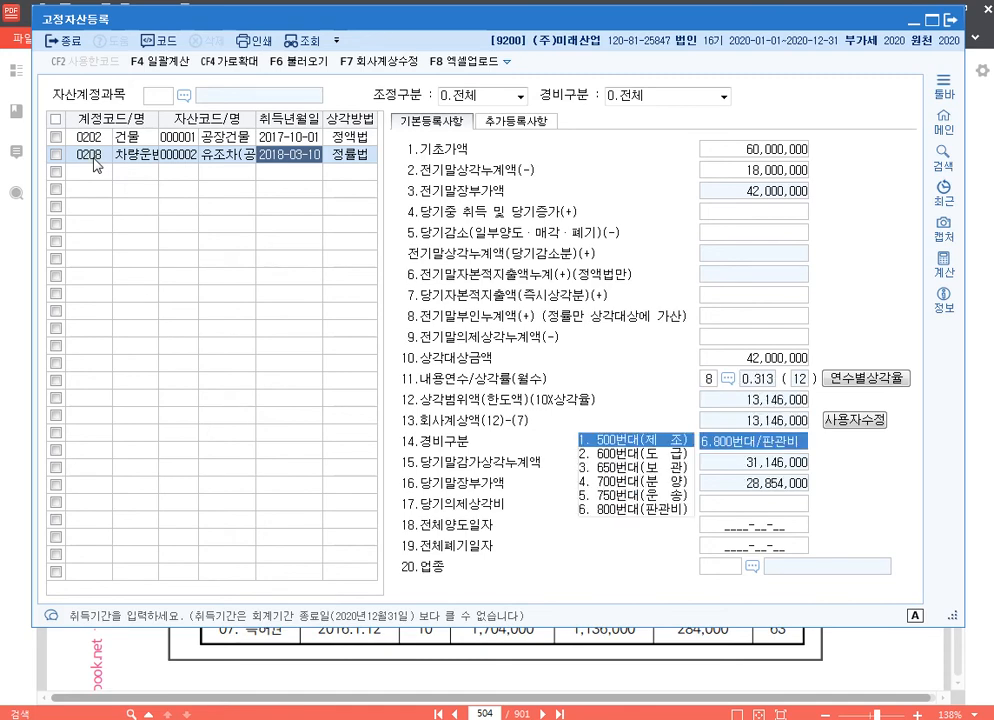
# Set 유조차(공장)'s 경비구분 to 1.500번대/제조 and its 업종 code to 01
pyautogui.press('Return')
pyautogui.press('Return')
pyautogui.press('Return')
pyautogui.press('Return')
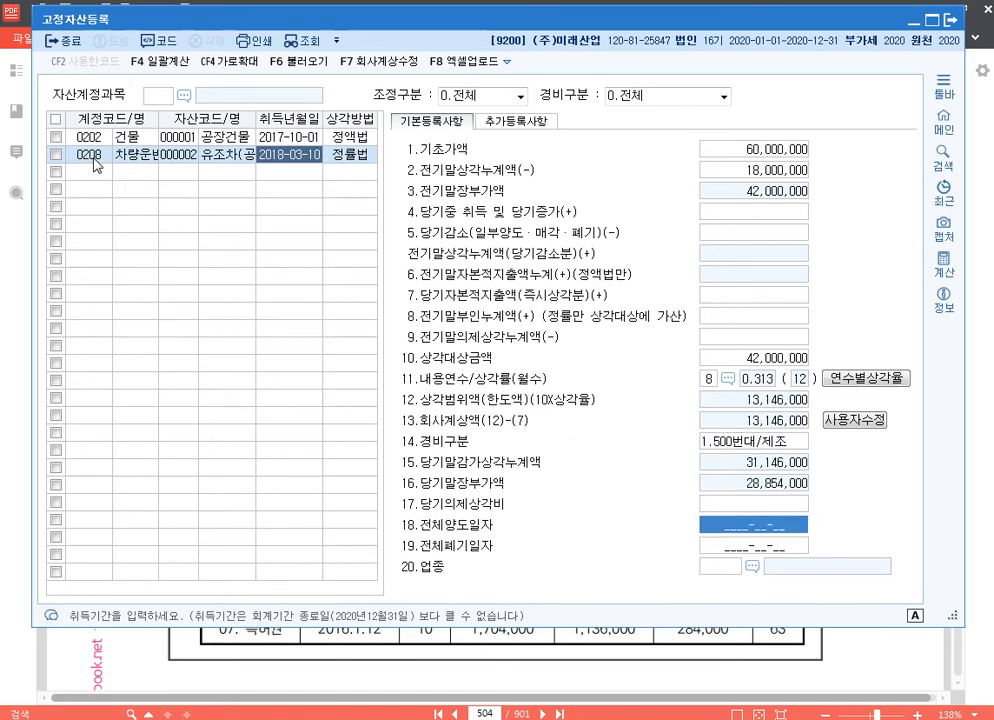
pyautogui.write('01')
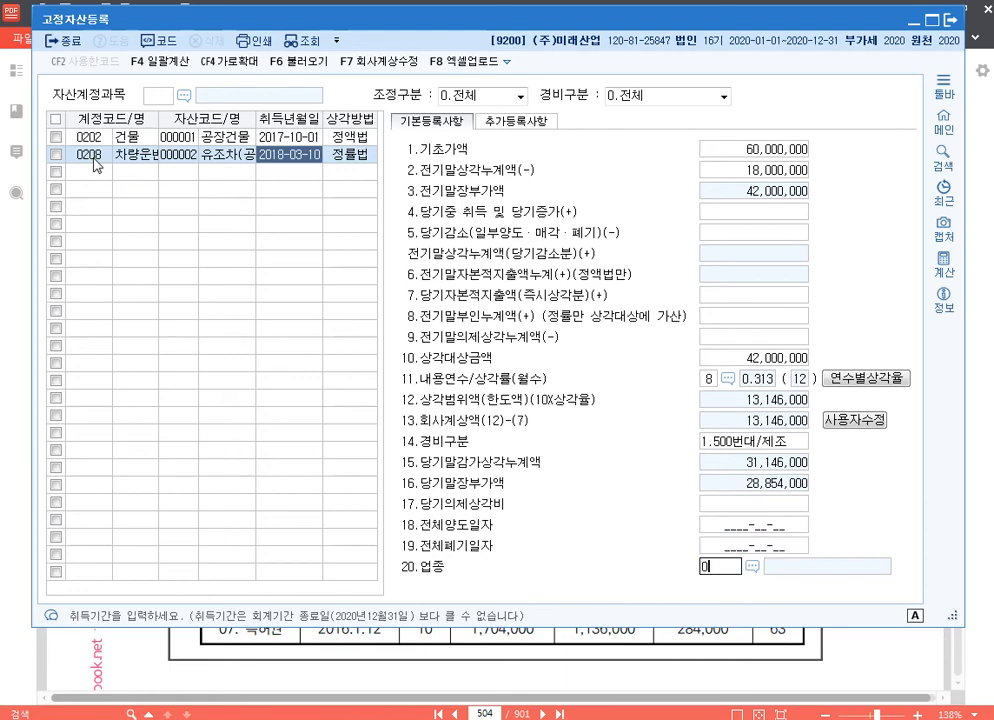
pyautogui.press('Return')
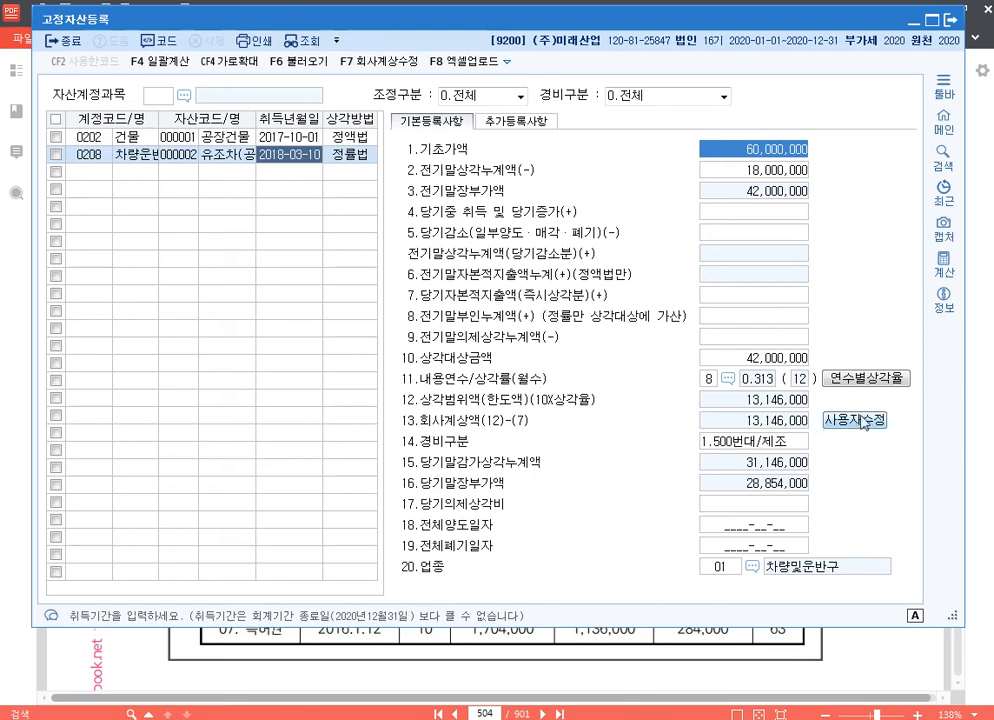
# Override 유조차(공장)'s 회사계상액 with 15,000,000
pyautogui.click(805, 422)
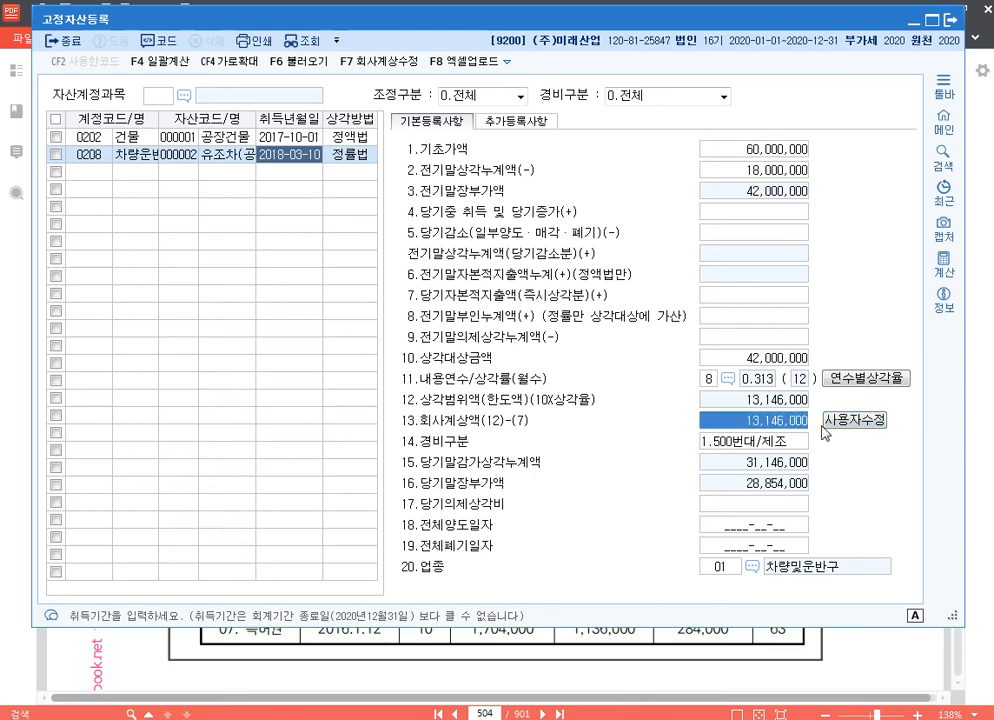
pyautogui.write('15000000')
pyautogui.press('Return')
pyautogui.press('Up')
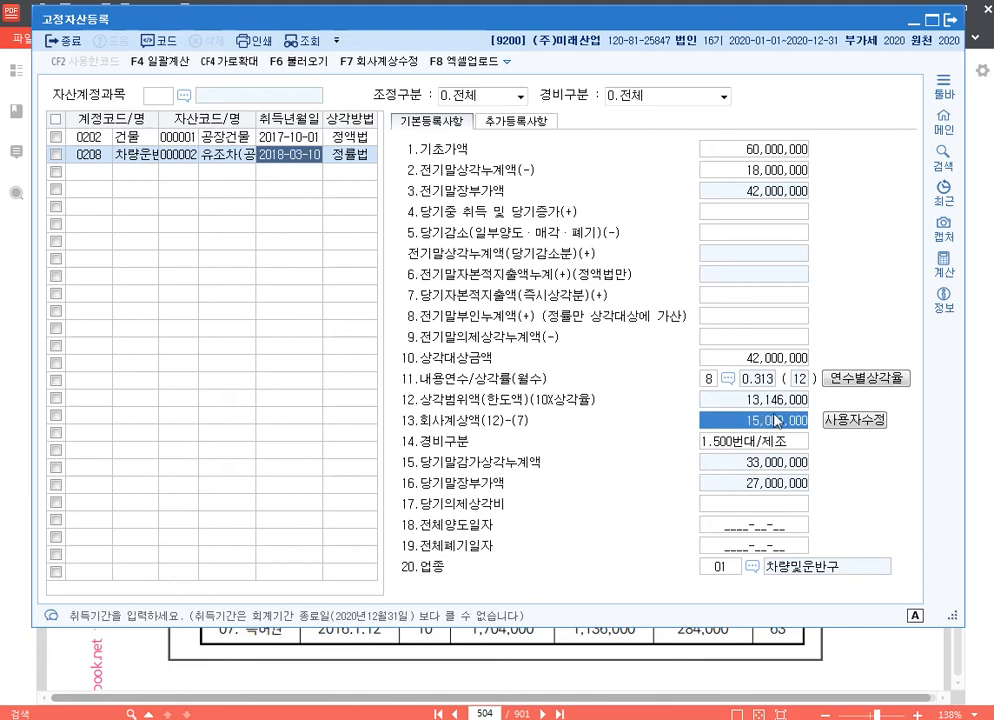
# Enter 1,200,000 as 유조차(공장)'s 당기자본적지출액(즉시상각분)
pyautogui.click(752, 298)
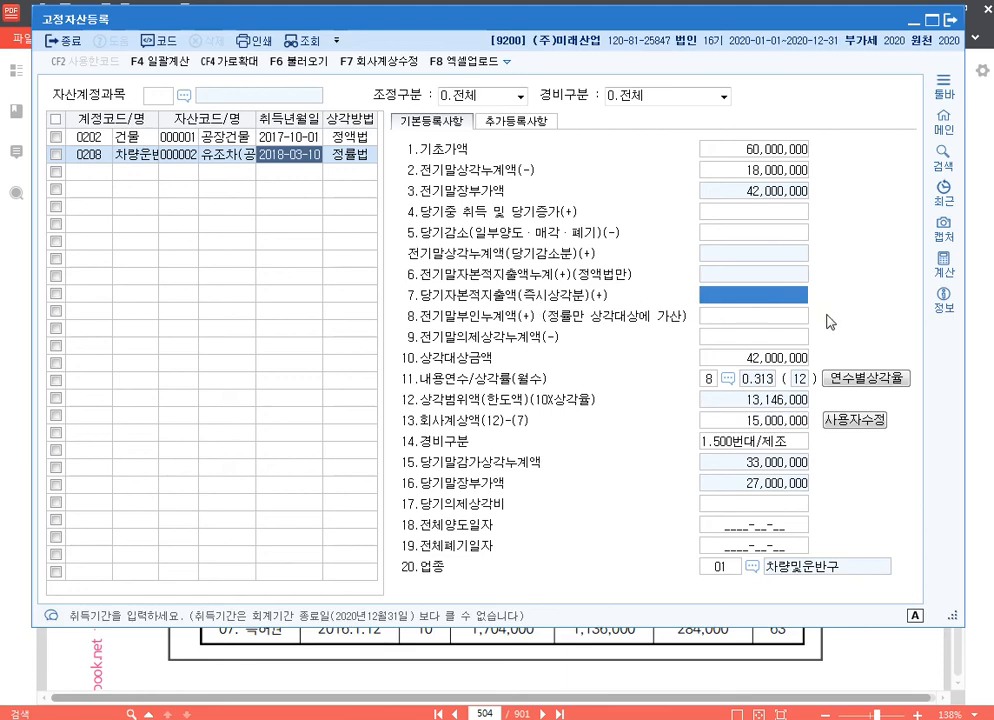
pyautogui.write('1200000')
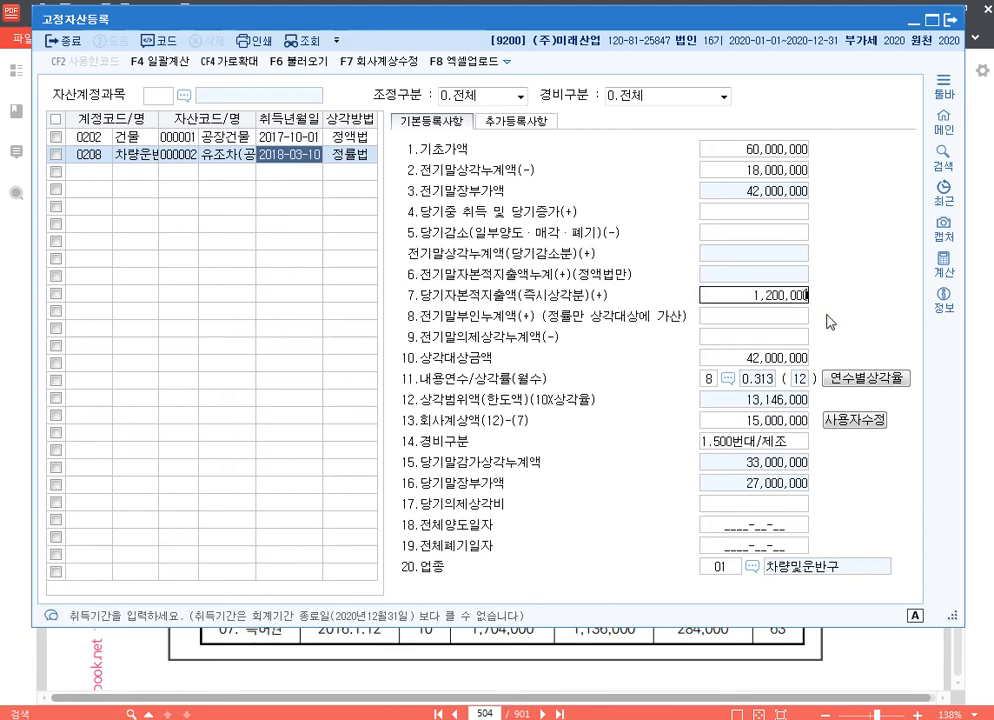
pyautogui.press('Return')
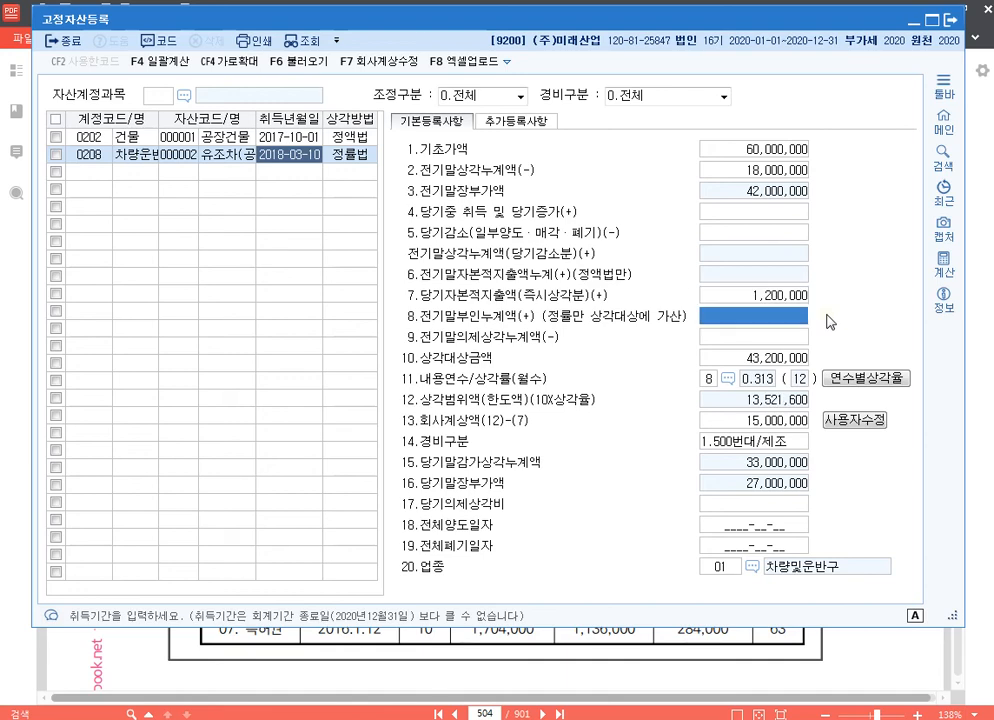
# Compare 유조차(공장)'s 당기자본적지출액(즉시상각분) with its 회사계상액
pyautogui.click(786, 300)
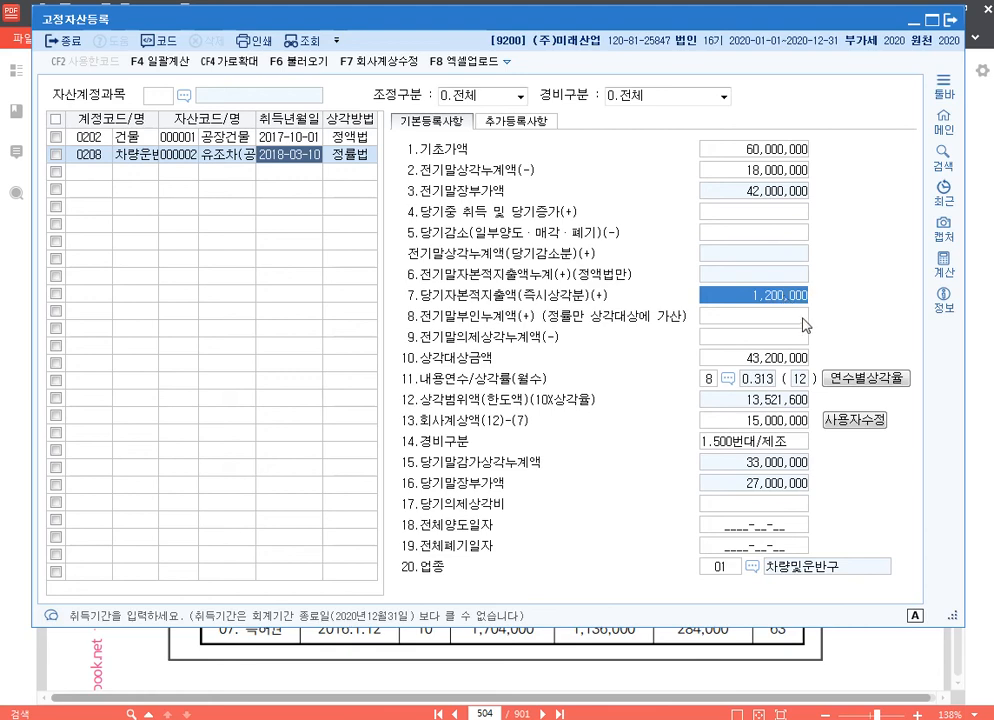
pyautogui.click(779, 424)
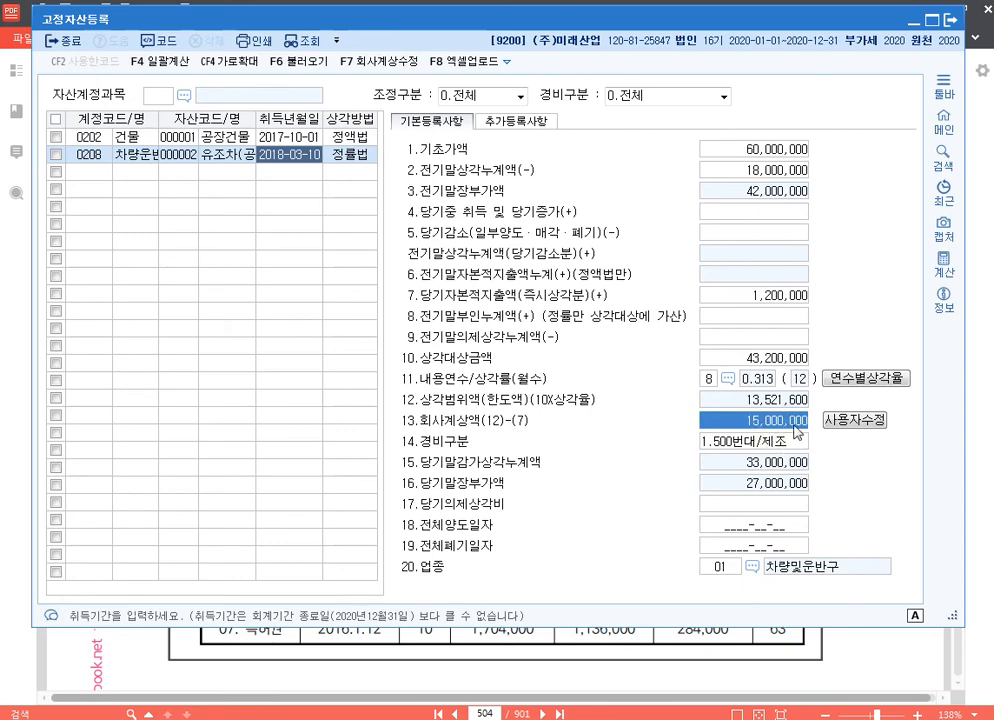
pyautogui.click(780, 297)
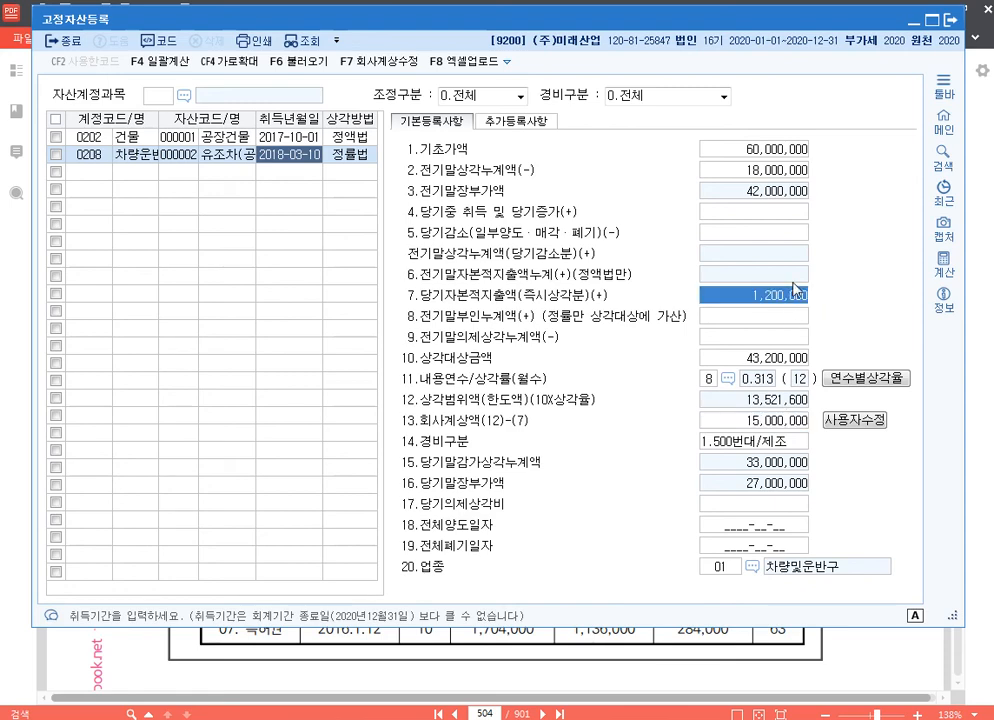
pyautogui.click(778, 418)
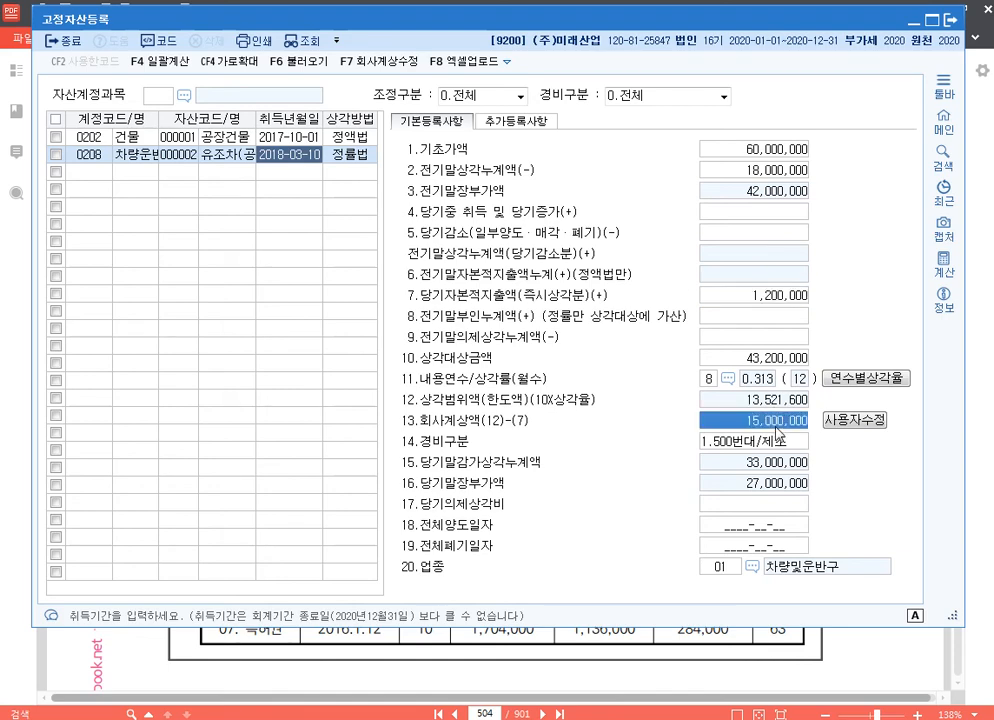
pyautogui.click(784, 297)
pyautogui.click(785, 423)
pyautogui.click(785, 297)
pyautogui.click(786, 424)
# Register a new asset 승용차 under account 0208 with asset code 000003 and acquisition date 2019-07-01
pyautogui.click(96, 172)
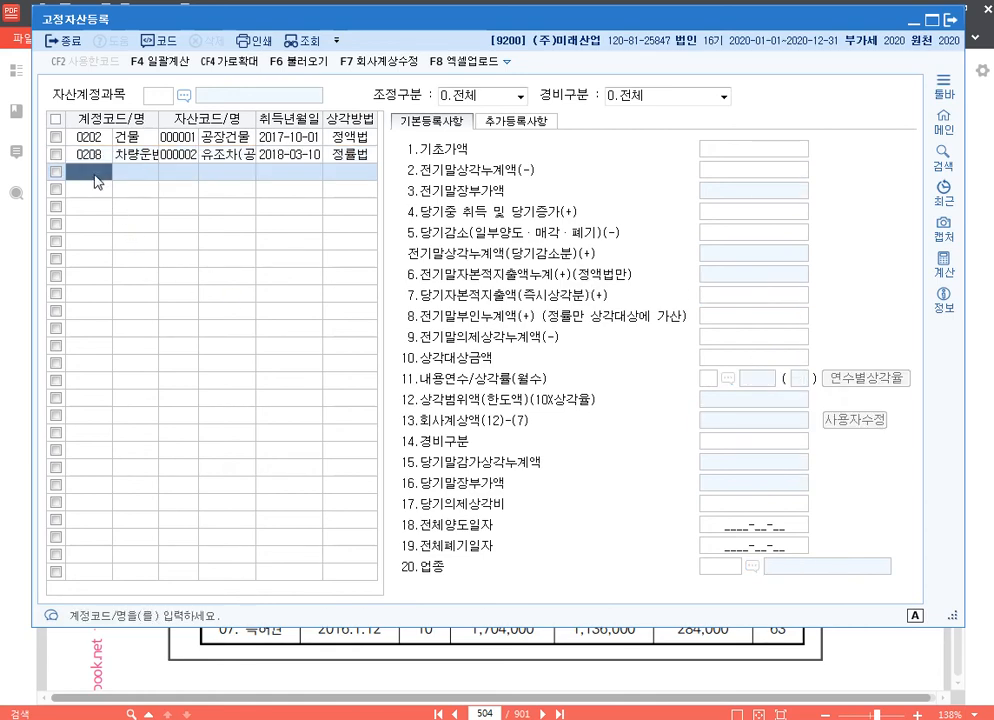
pyautogui.write('0208')
pyautogui.press('Return')
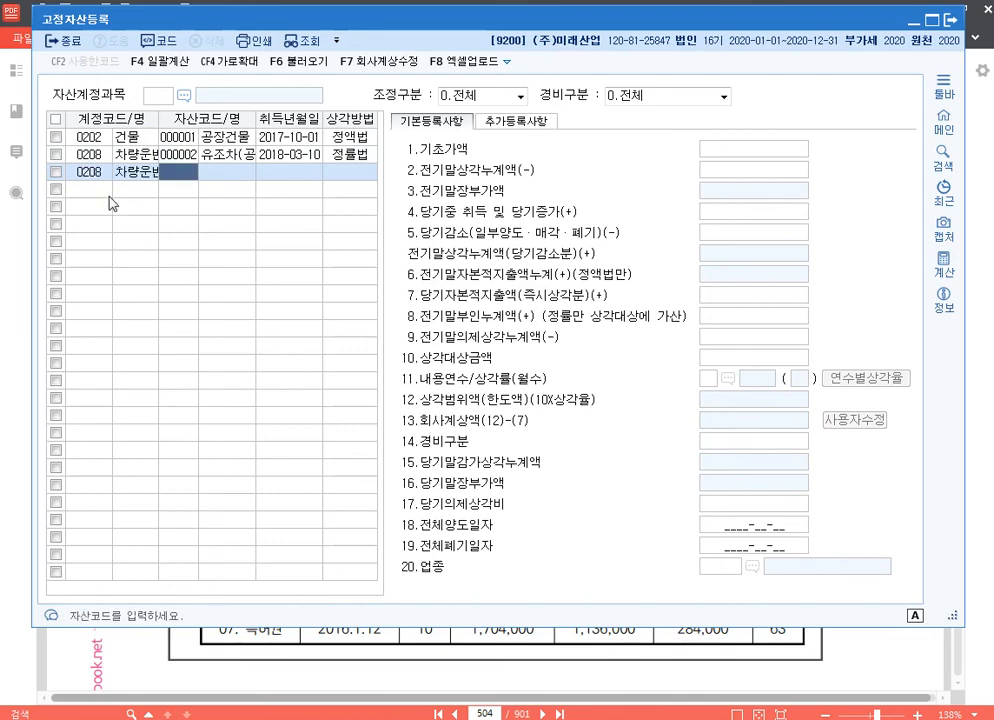
pyautogui.write('3')
pyautogui.press('Return')
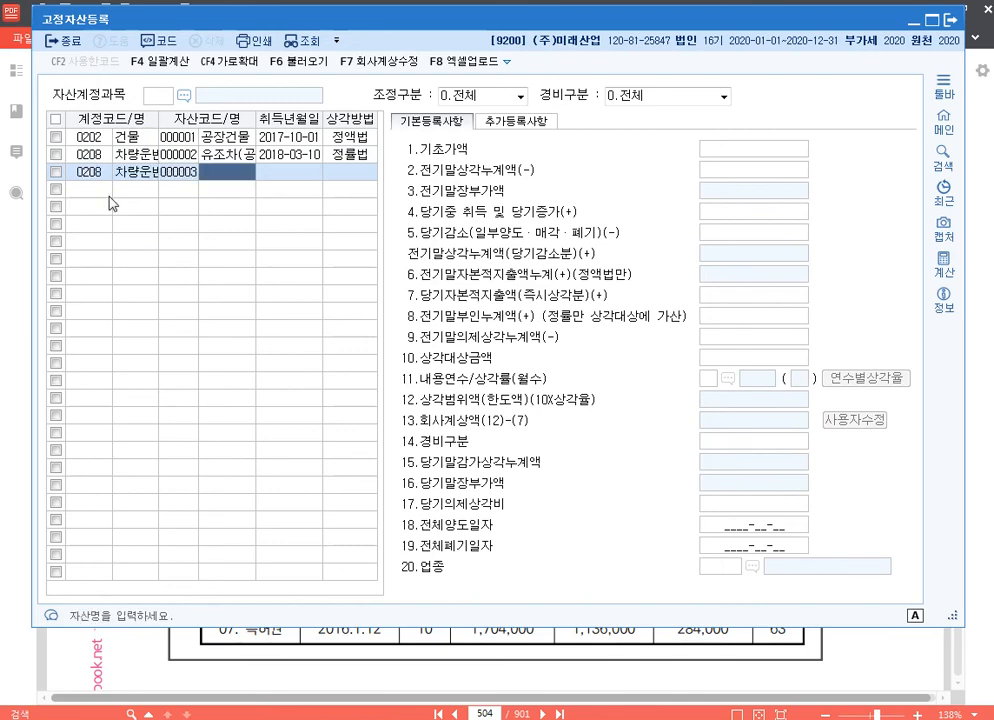
pyautogui.write('ㅅ승용차')
pyautogui.press('Return')
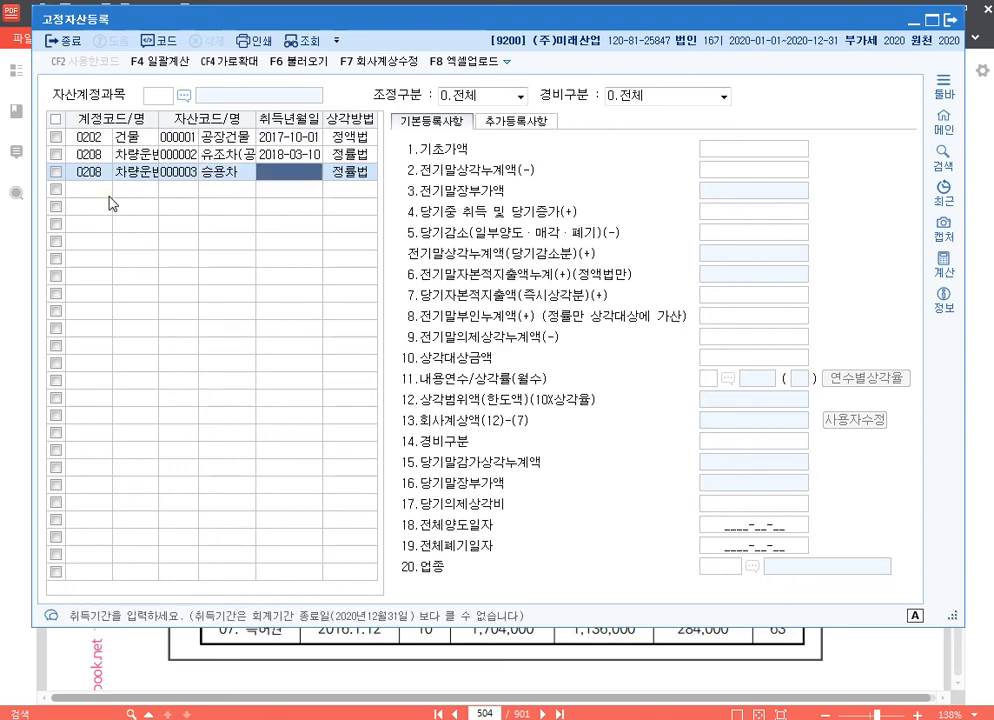
pyautogui.write('2019-07-0')
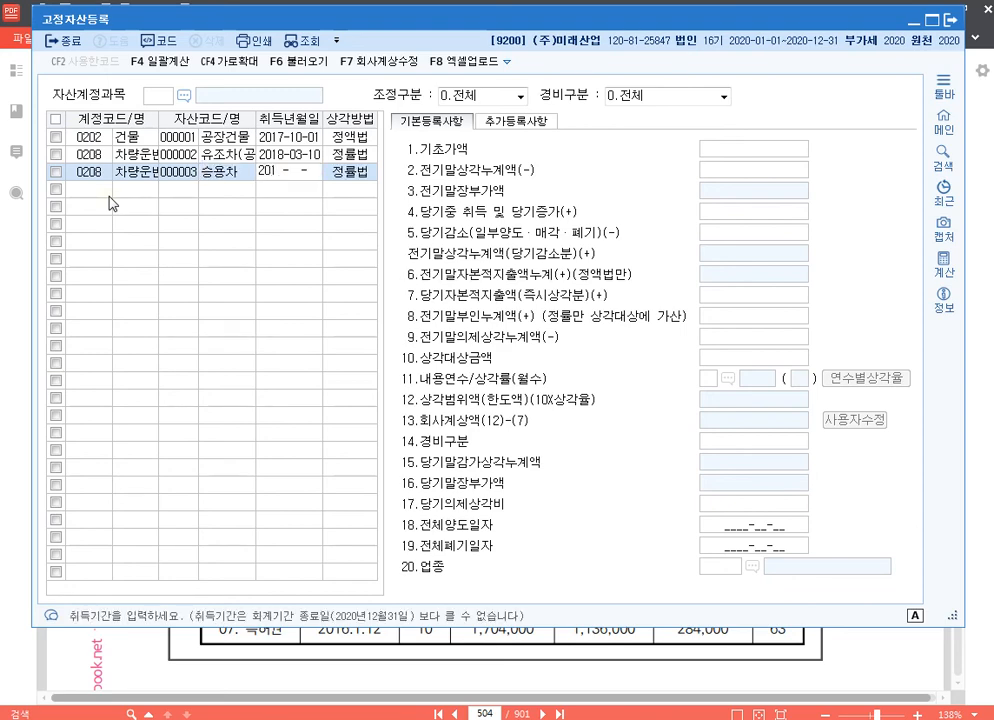
pyautogui.write('1')
pyautogui.press('Return')
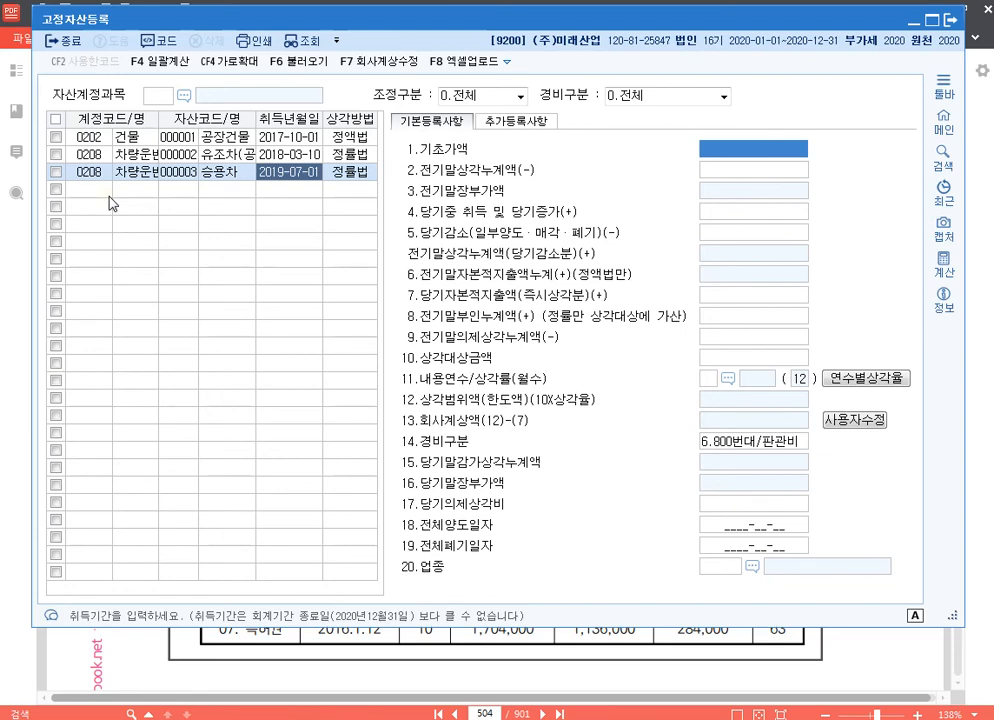
# Enter 18,200,000 as 승용차's 기초가액 and 5,000,000 as its 전기말상각누계액
pyautogui.write('18200000')
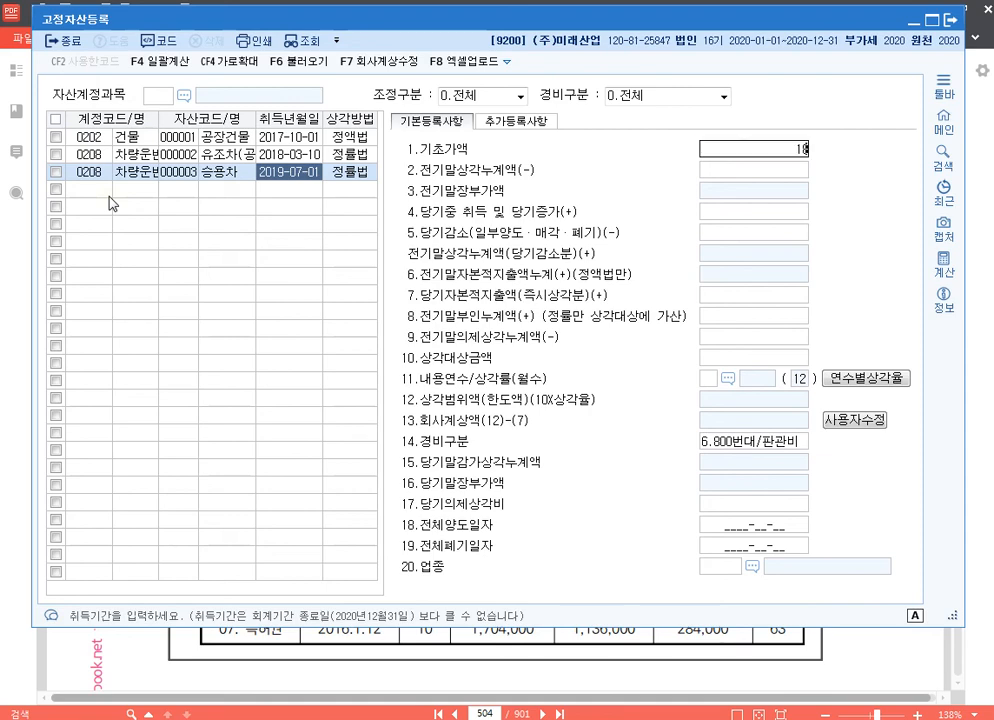
pyautogui.press('Return')
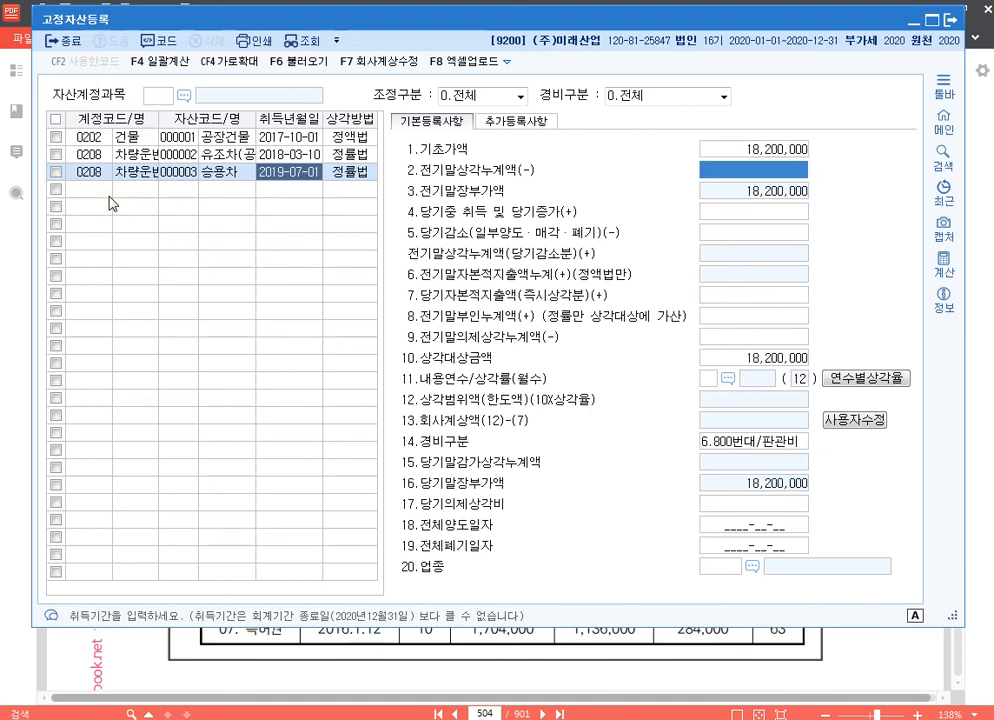
pyautogui.write('5000000')
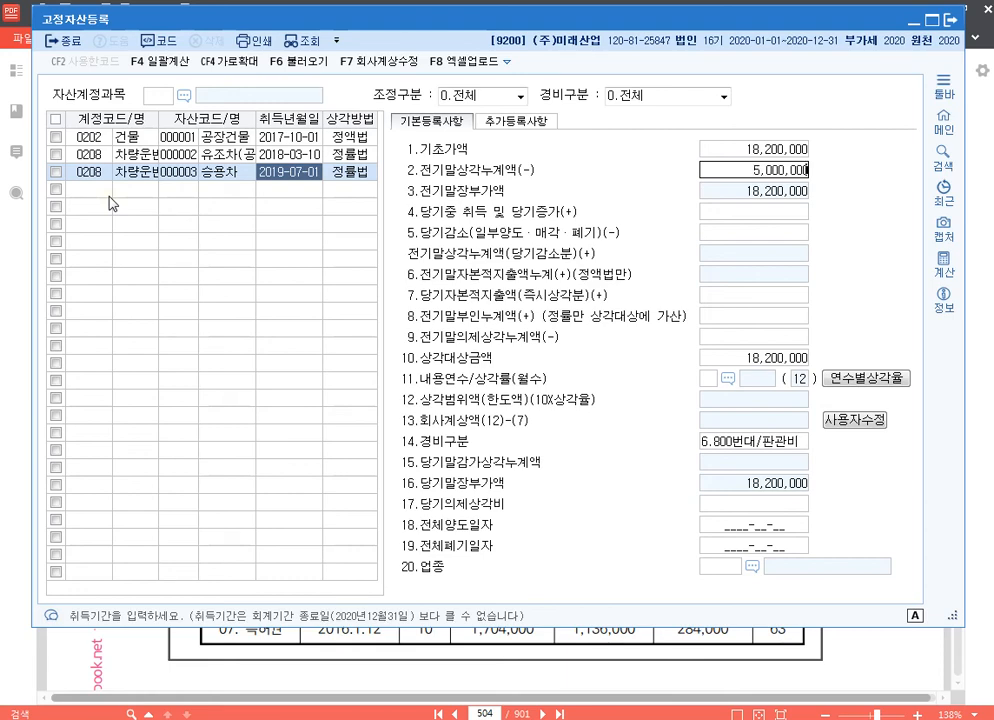
pyautogui.press('Return')
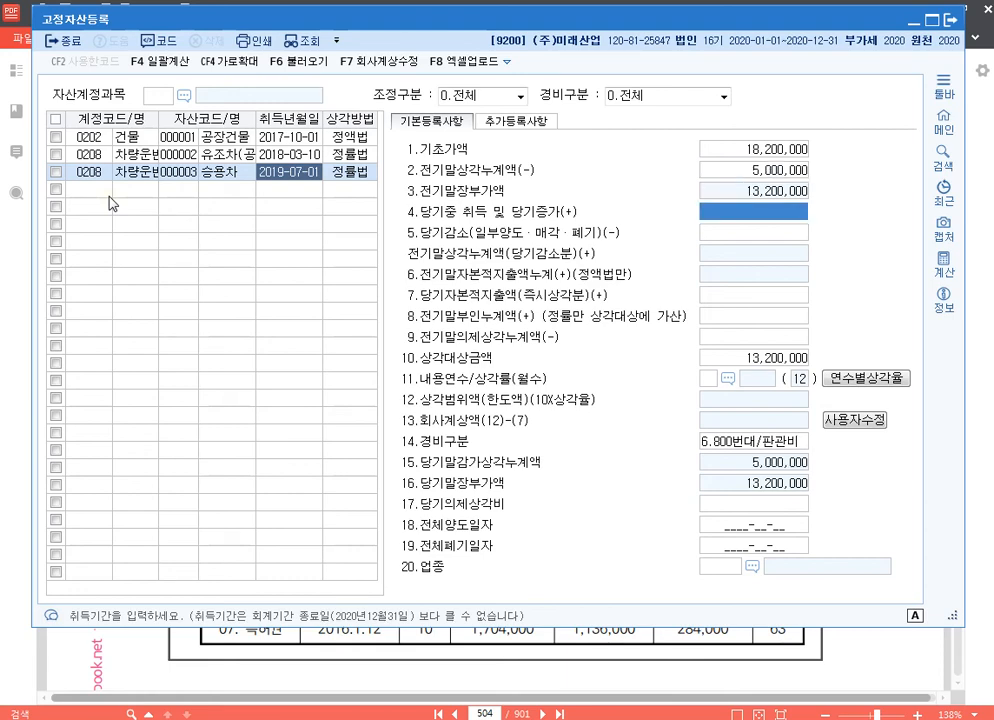
# Set 승용차's 내용연수 to 5 years, leaving the increase, decrease and capital expenditure amounts blank
pyautogui.press('Return')
pyautogui.press('Return')
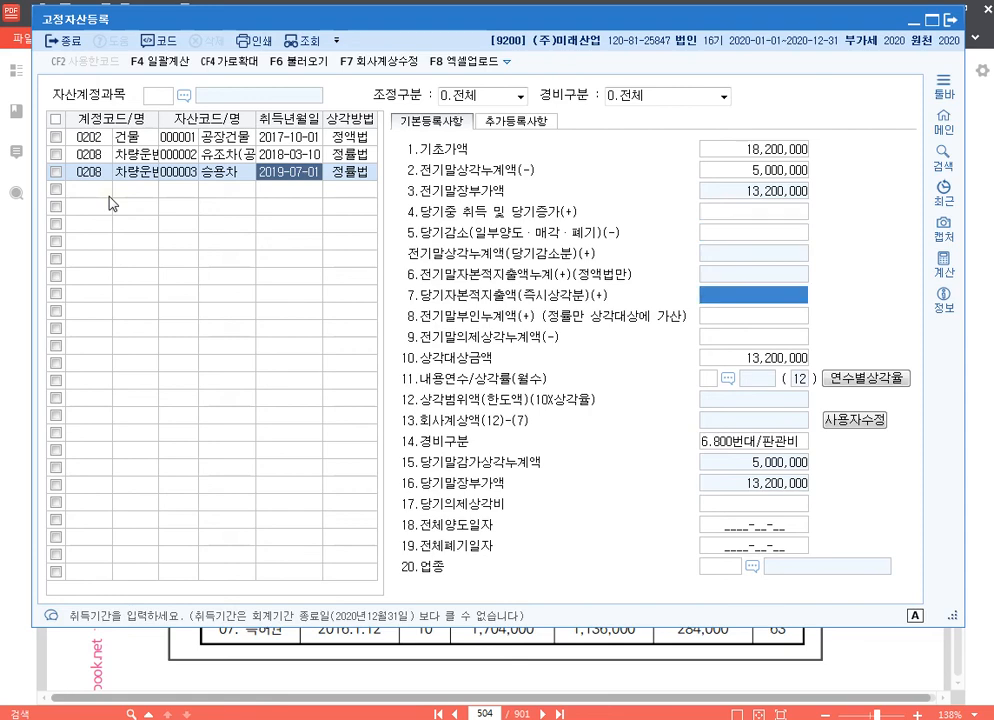
pyautogui.press('Return')
pyautogui.press('Return')
pyautogui.press('Return')
pyautogui.press('Return')
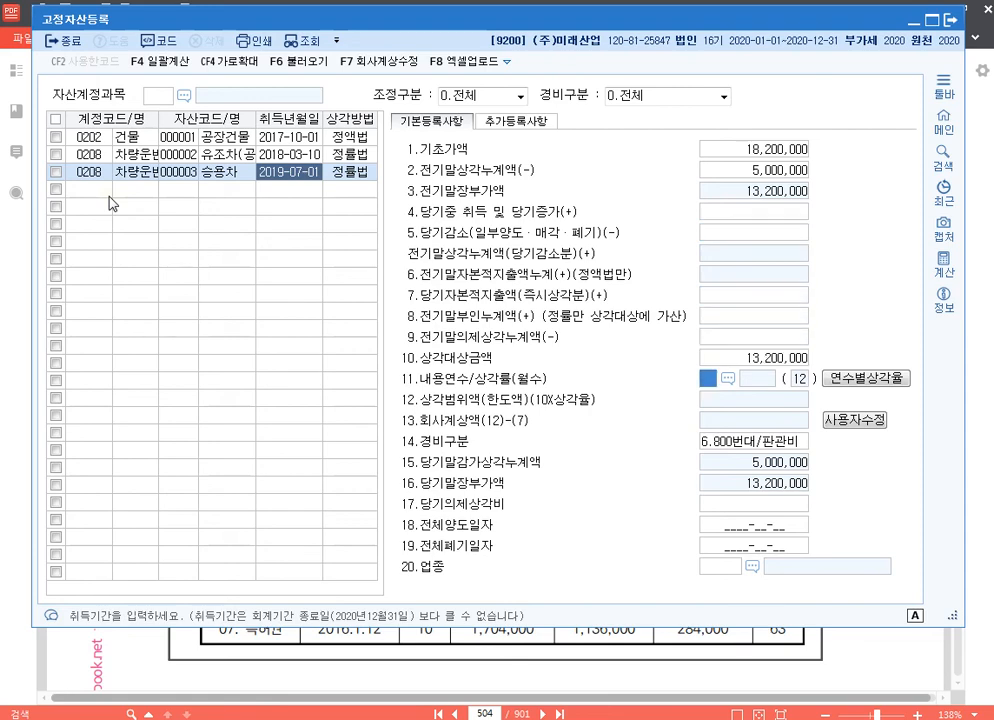
pyautogui.write('5')
pyautogui.press('Return')
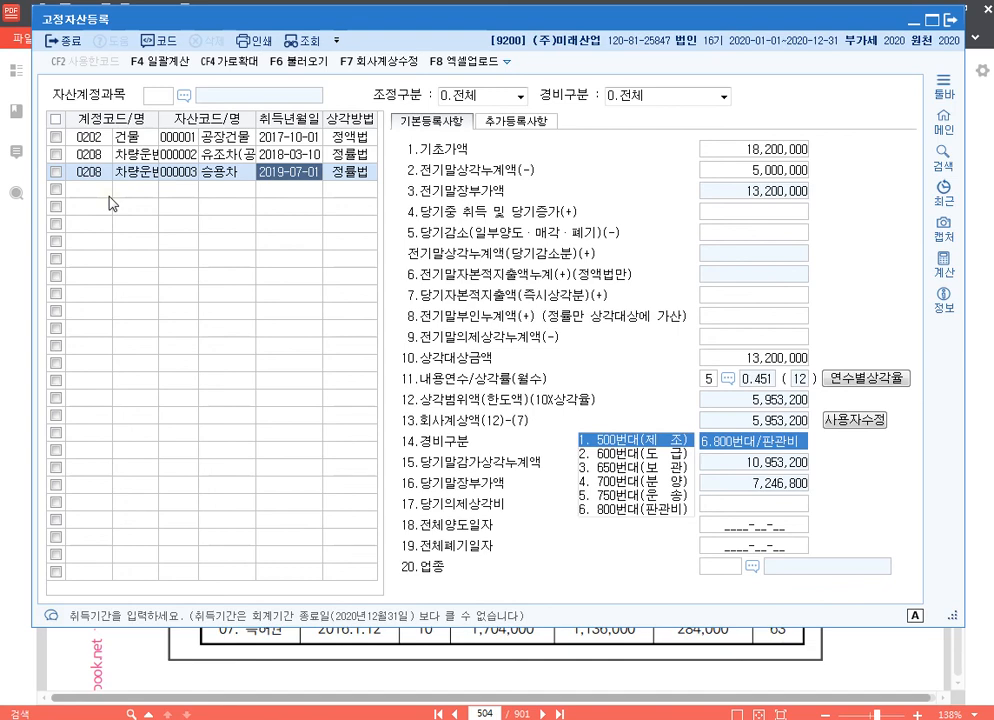
# Keep 승용차's 경비구분 as 6.800번대/판관비 and set its 업종 code to 01
pyautogui.press('Return')
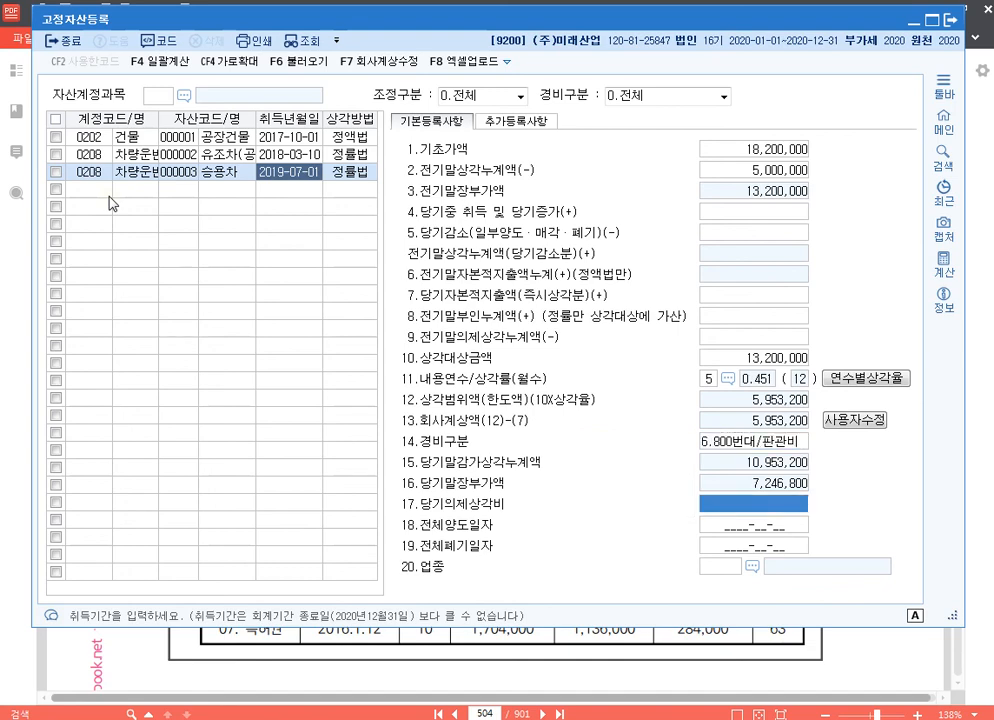
pyautogui.press('Return')
pyautogui.press('Return')
pyautogui.press('Return')
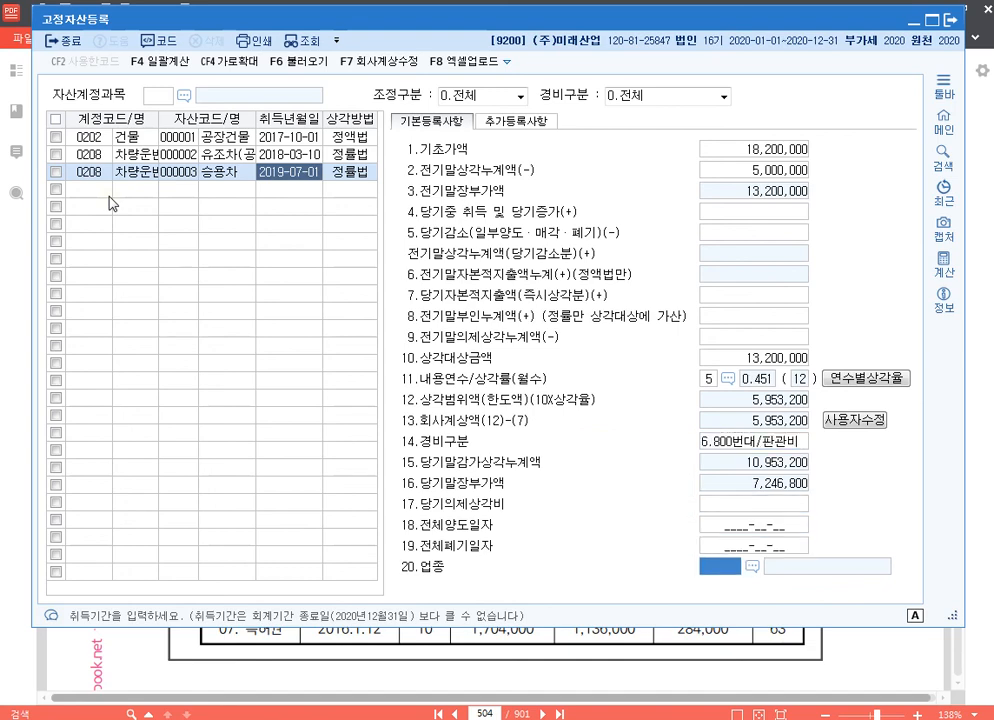
pyautogui.write('01')
pyautogui.press('Return')
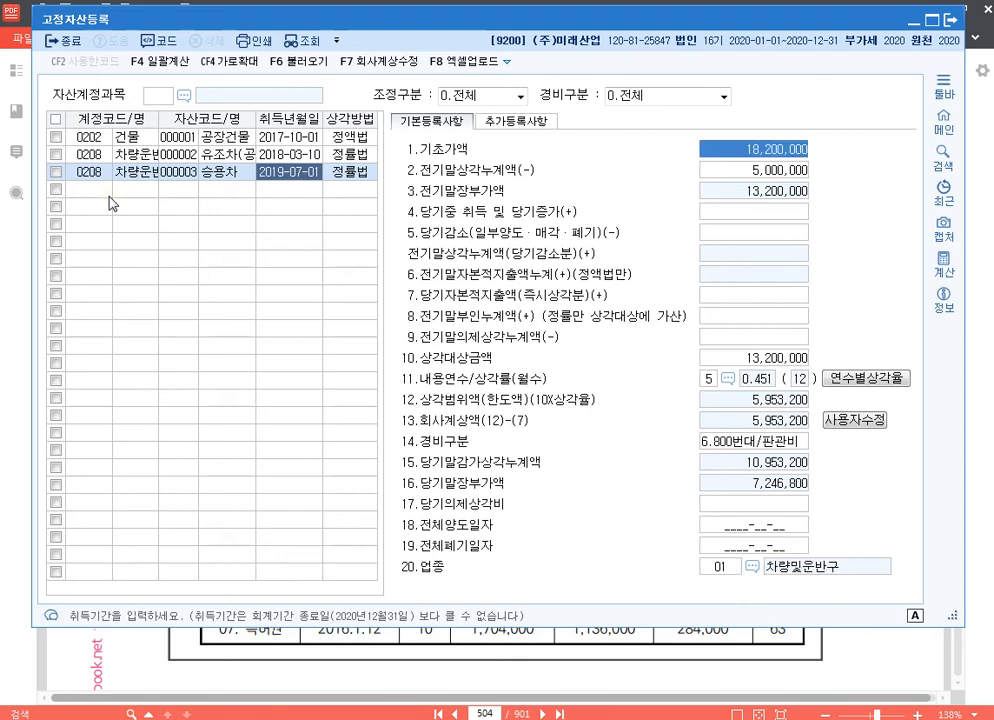
pyautogui.click(722, 566)
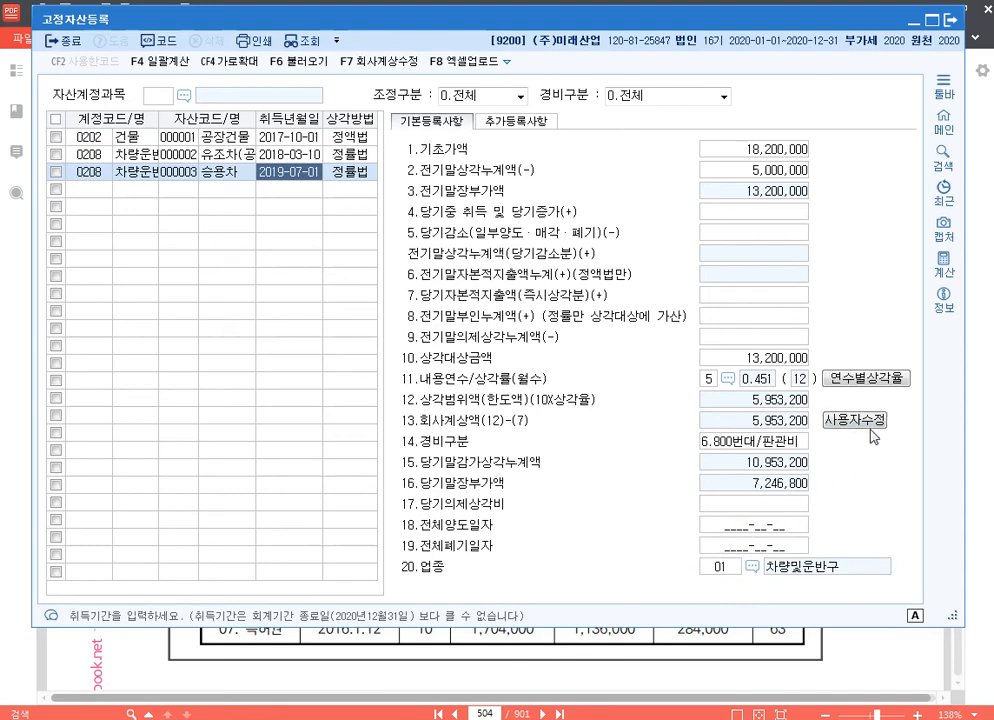
# Override 승용차's 회사계상액 with 4,803,150
pyautogui.click(785, 429)
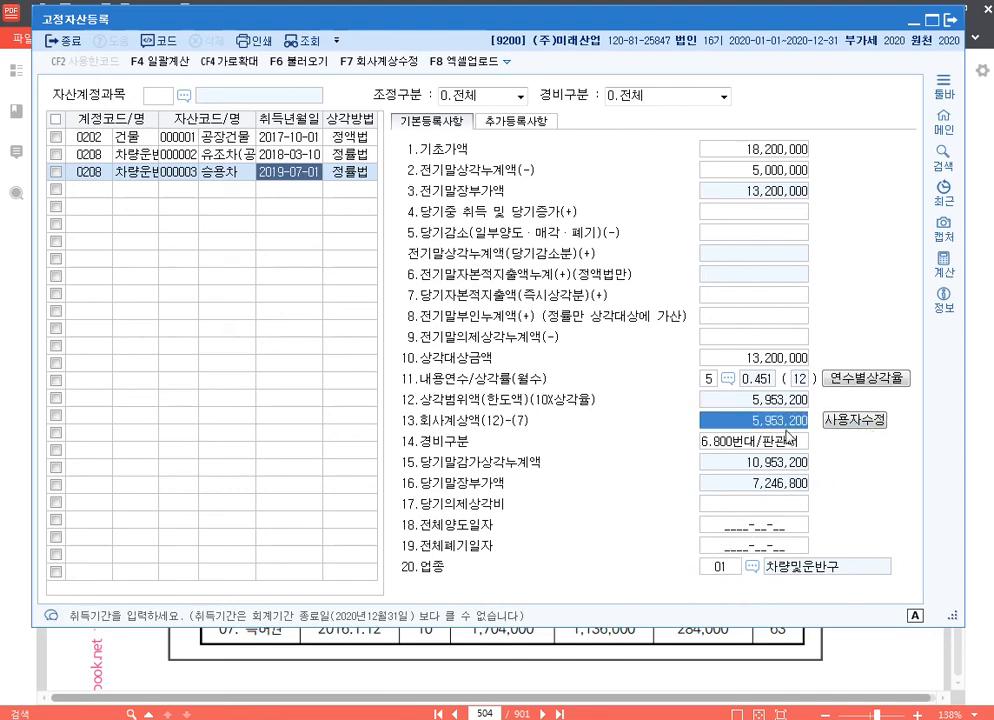
pyautogui.write('4,803,')
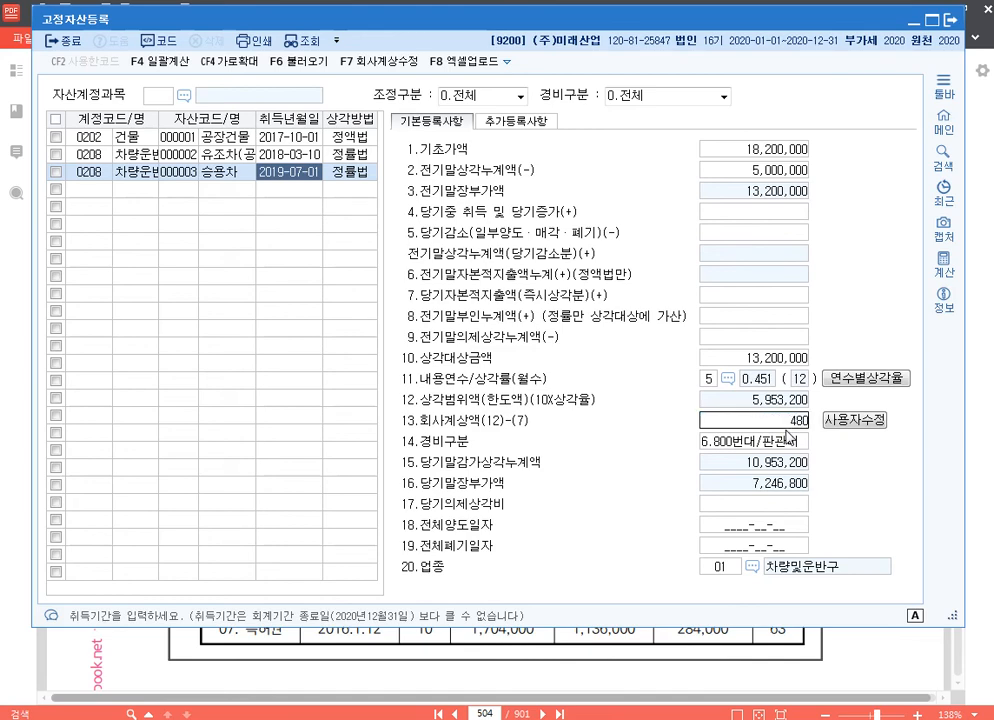
pyautogui.write('150')
pyautogui.press('Return')
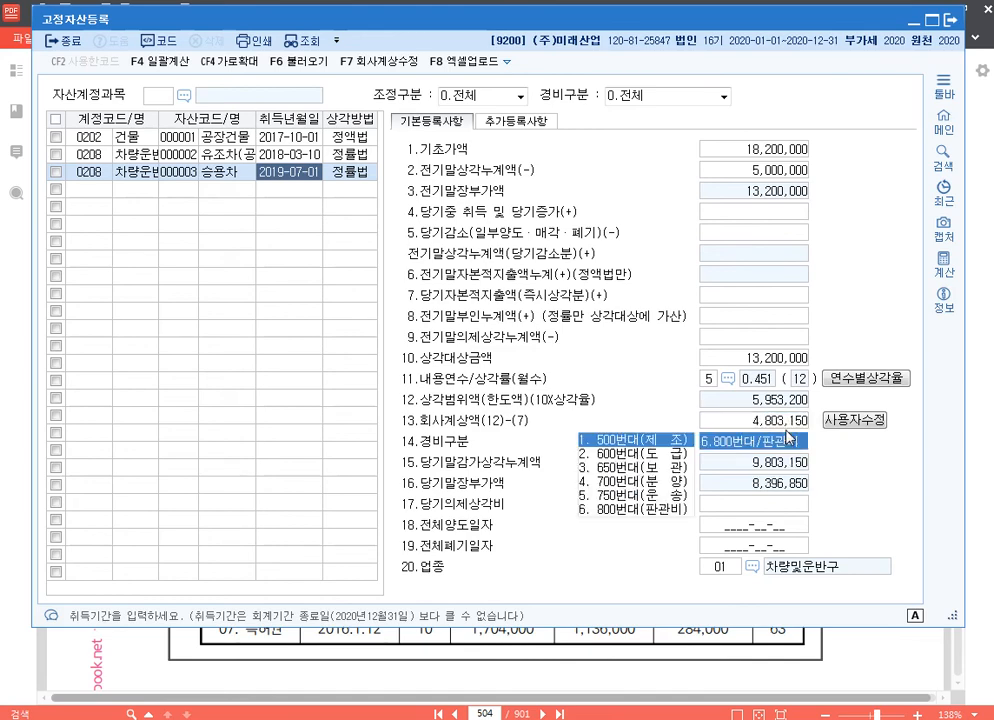
pyautogui.click(784, 421)
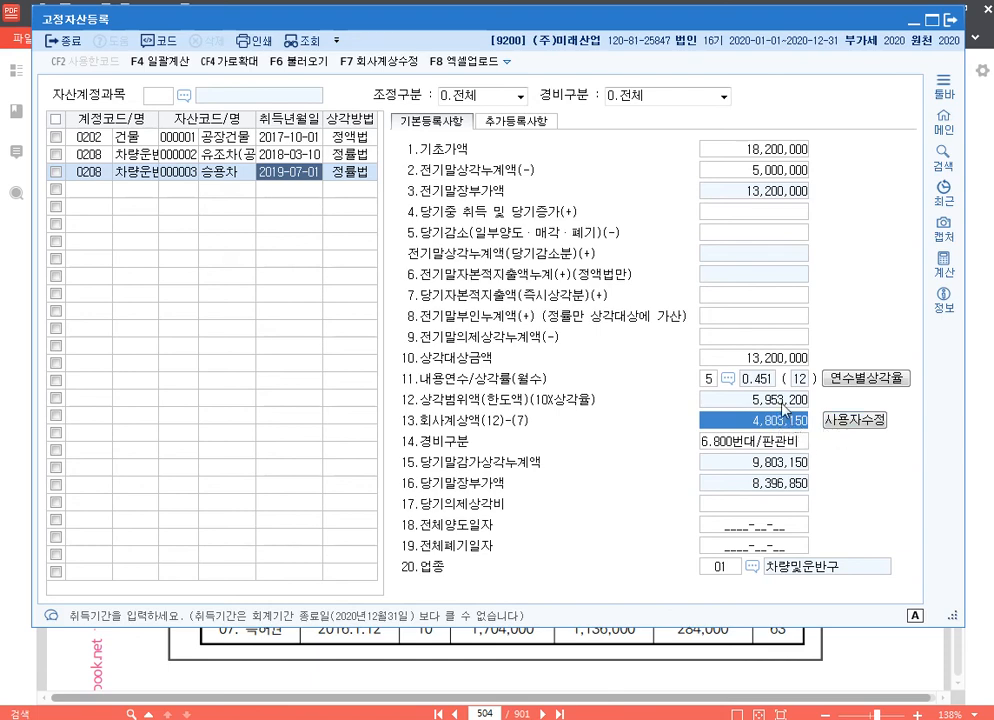
# Enter 1,000,000 as 승용차's 전기말부인누계액 and 2020-09-30 as its 전체양도일자
pyautogui.click(760, 317)
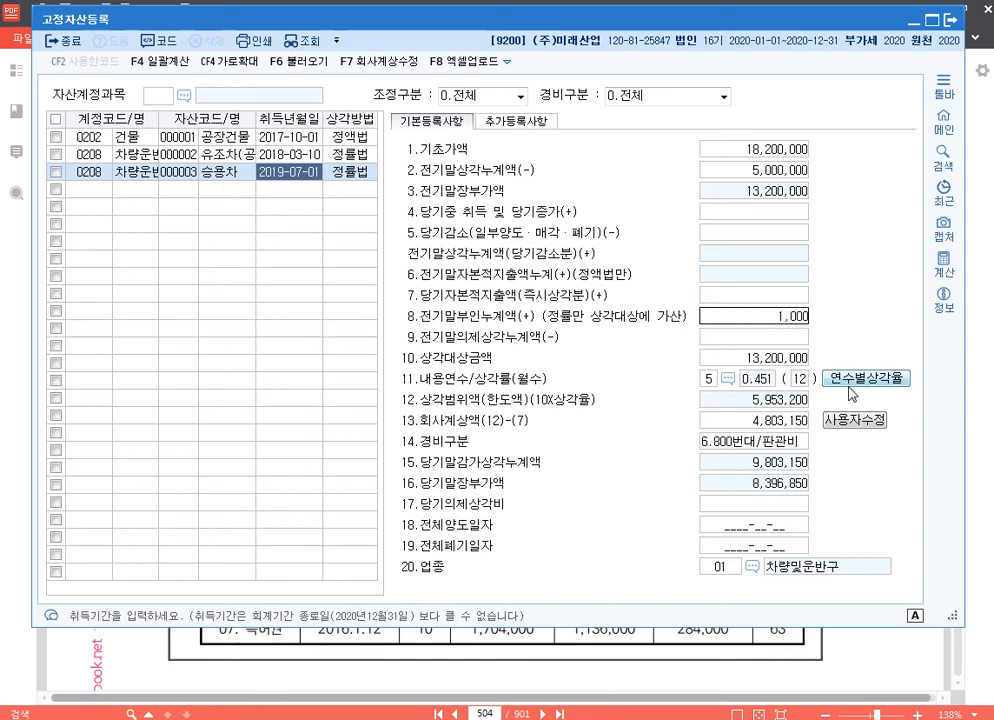
pyautogui.write('1000000')
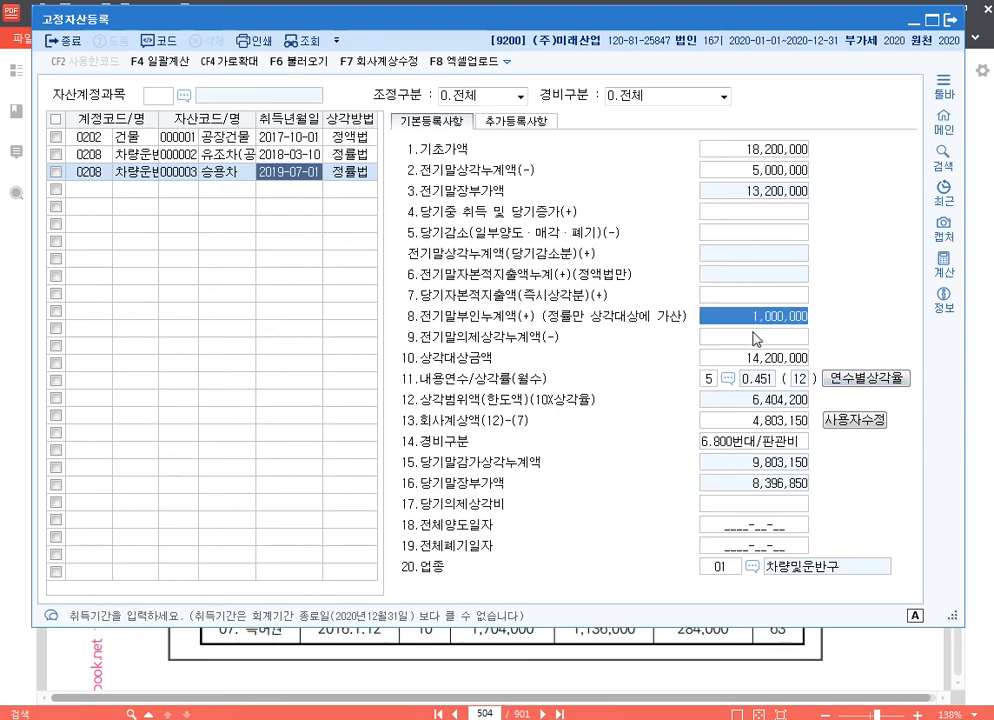
pyautogui.click(757, 522)
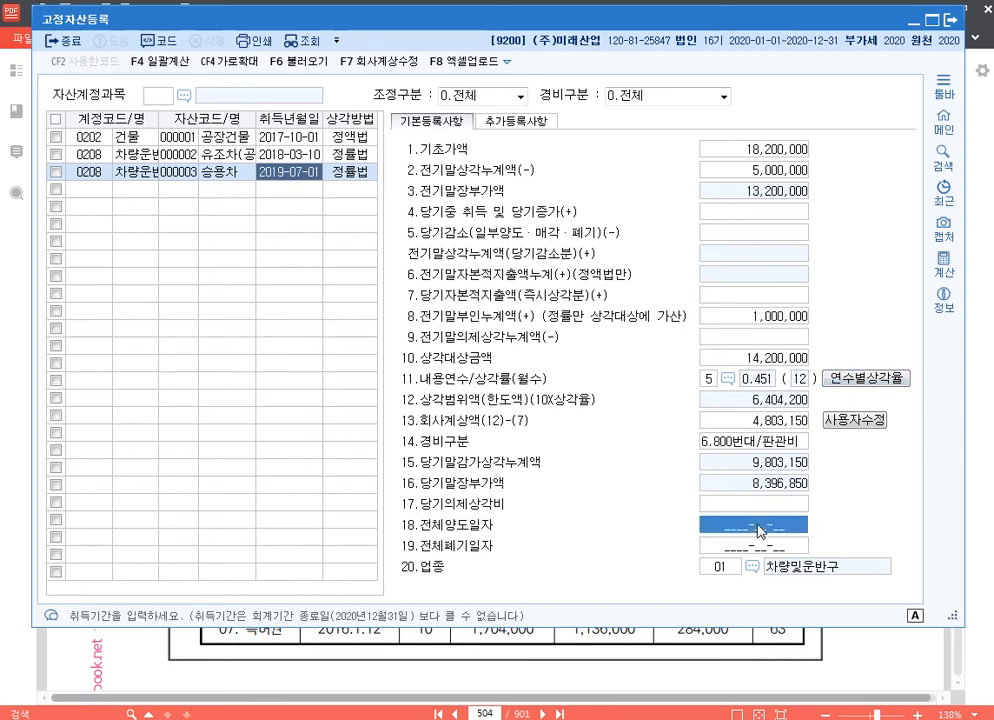
pyautogui.write('20')
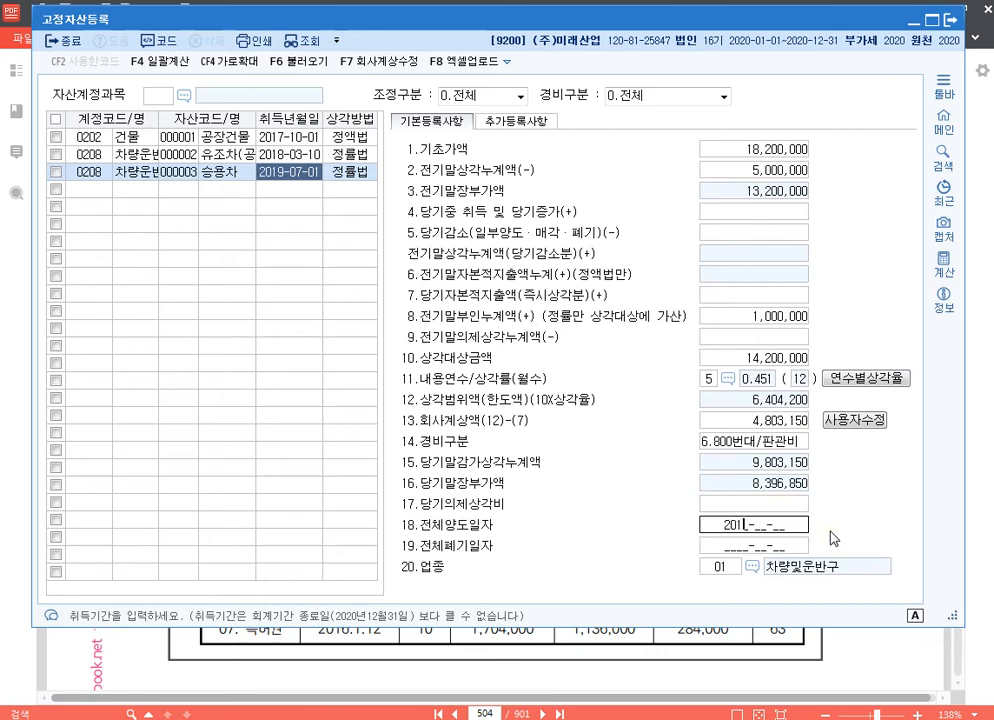
pyautogui.write('20-09-30')
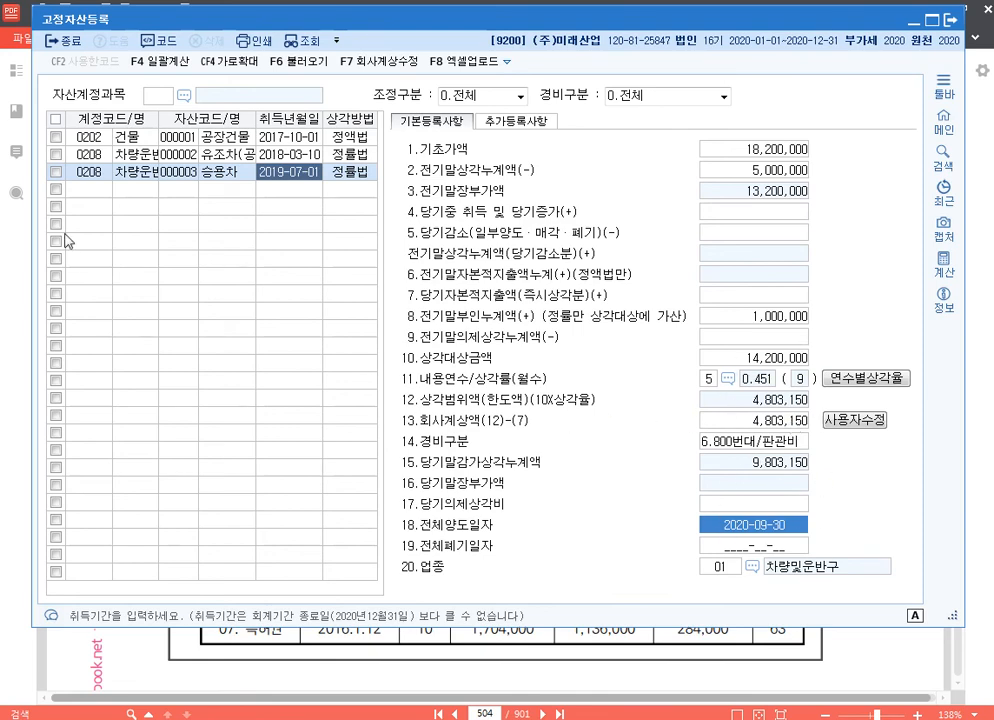
# Register a new asset 공장화물차 under account 0208 with asset code 000004 and acquisition date 2020-12-15
pyautogui.click(98, 199)
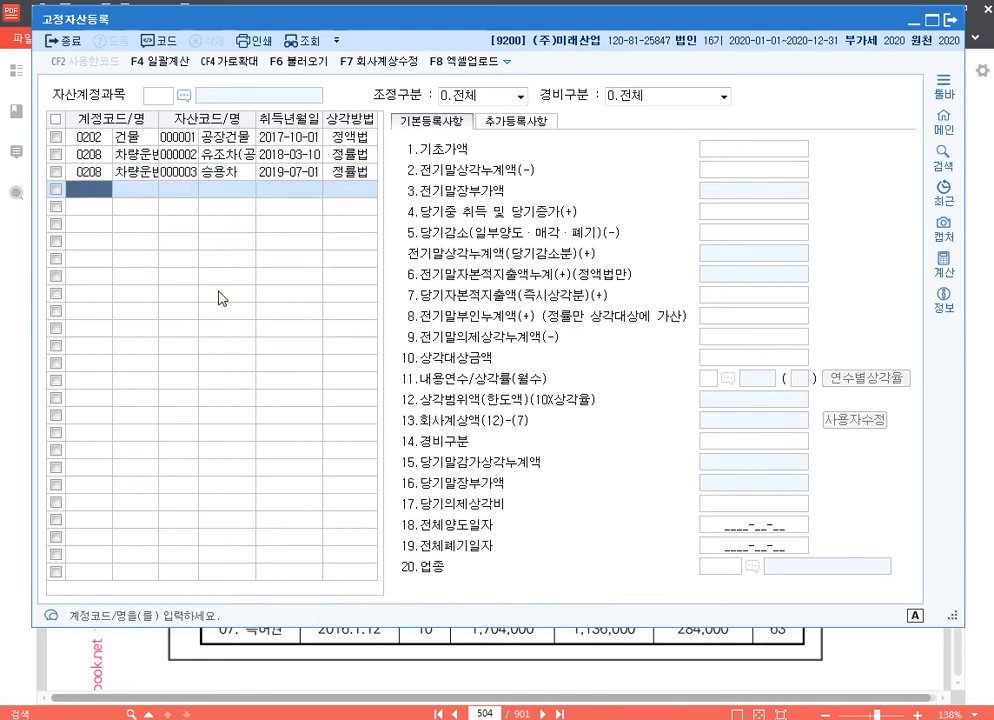
pyautogui.write('208')
pyautogui.press('Return')
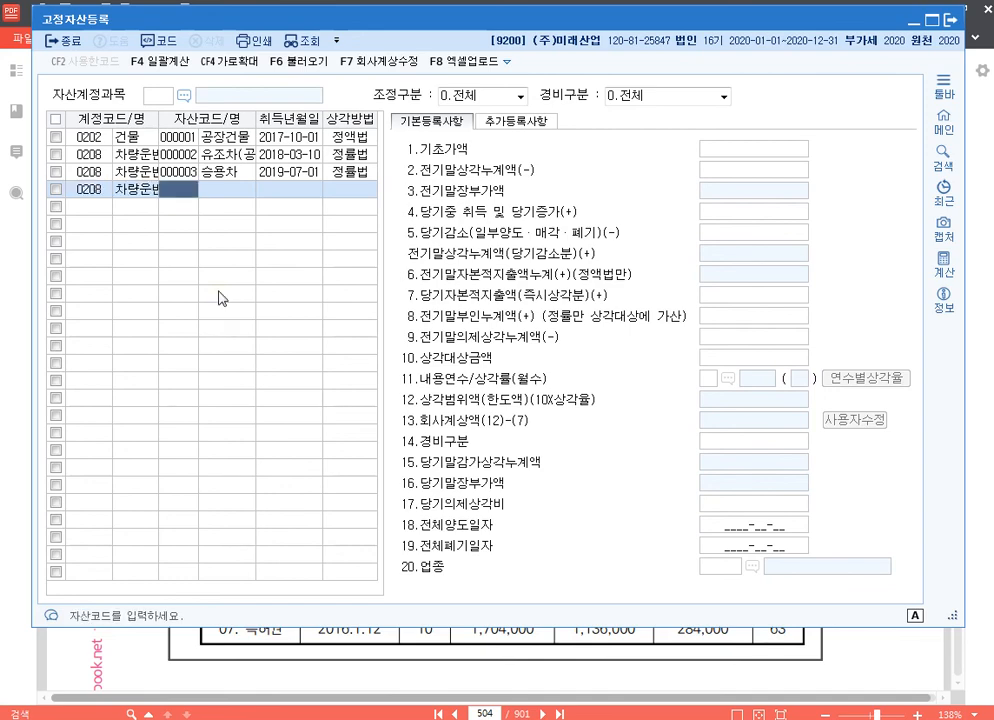
pyautogui.press('Return')
pyautogui.write('공장회')
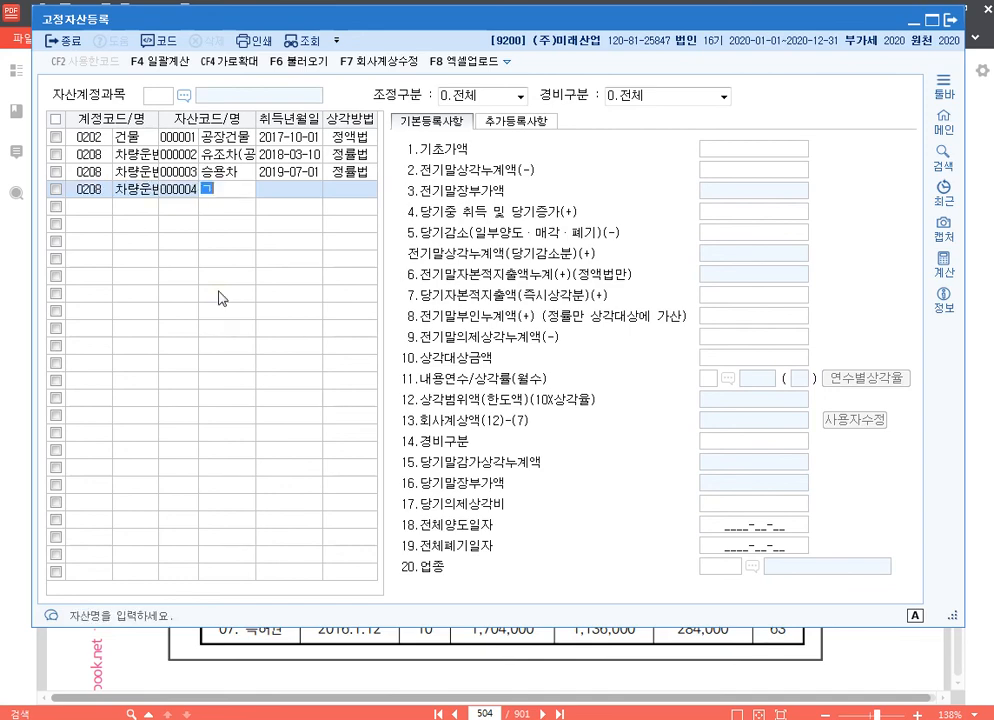
pyautogui.write('물차')
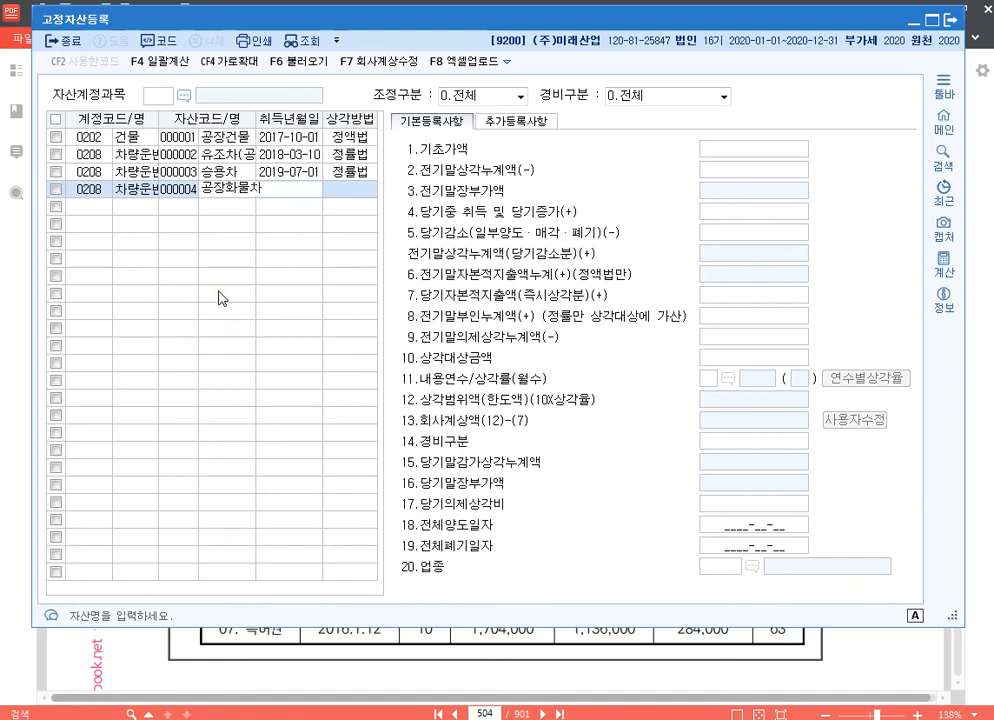
pyautogui.press('Return')
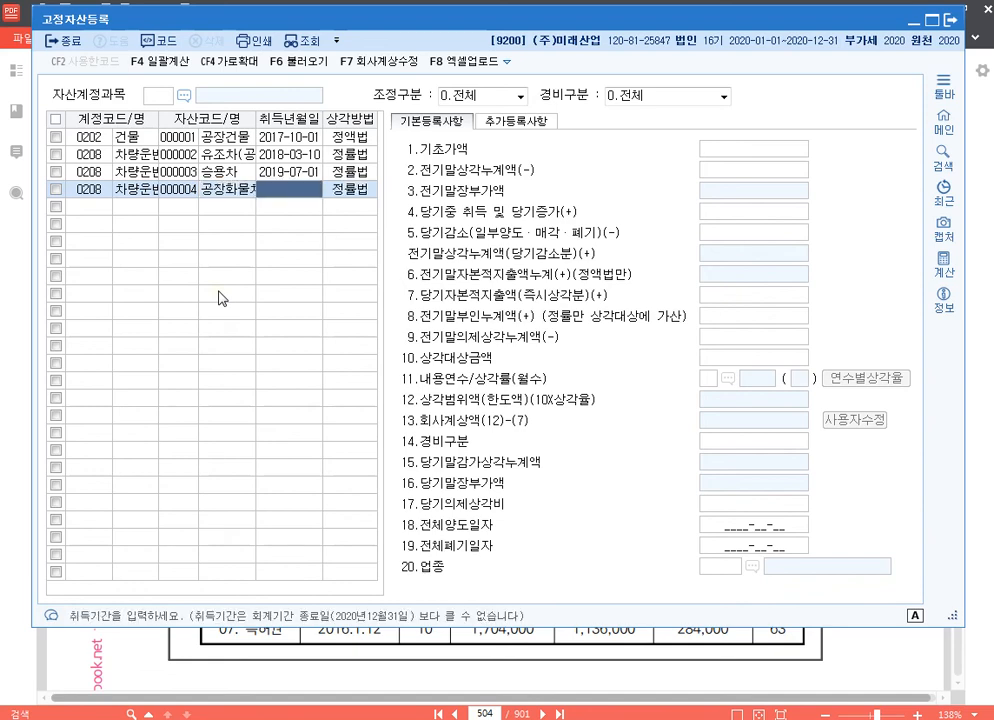
pyautogui.write('20201215')
pyautogui.press('Return')
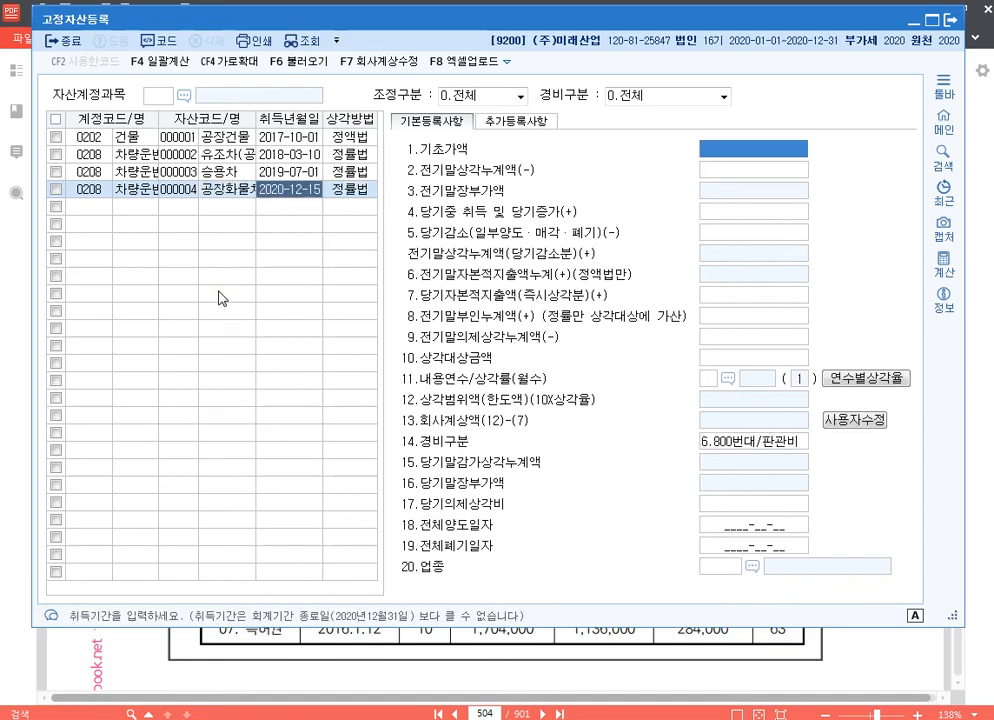
# Enter 18,000,000 as 공장화물차's 당기중 취득 및 당기증가, leaving its 기초가액 and 전기말상각누계액 blank
pyautogui.press('Return')
pyautogui.press('Return')
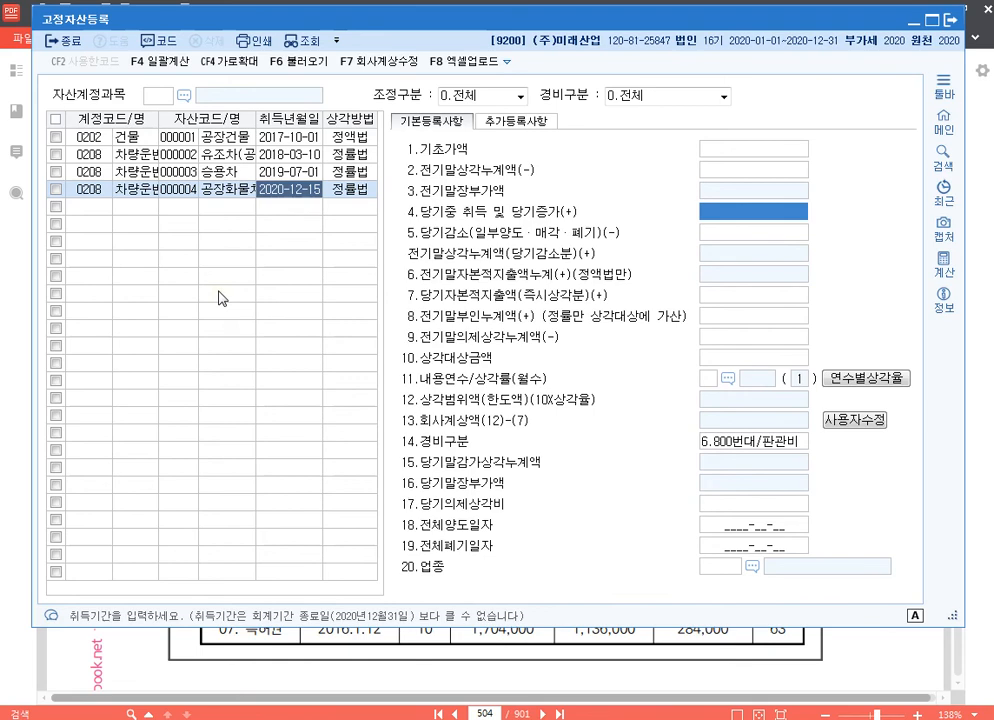
pyautogui.write('18000000')
pyautogui.press('Return')
pyautogui.press('Up')
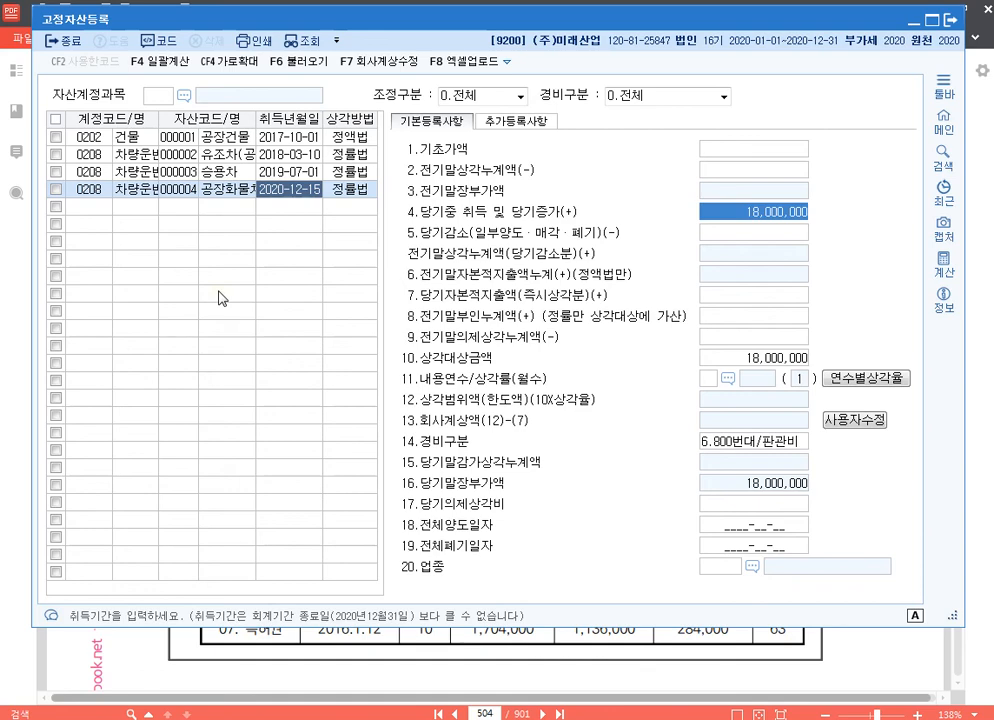
pyautogui.press('Return')
pyautogui.press('Return')
pyautogui.press('Return')
pyautogui.press('Return')
pyautogui.press('Return')
pyautogui.press('Return')
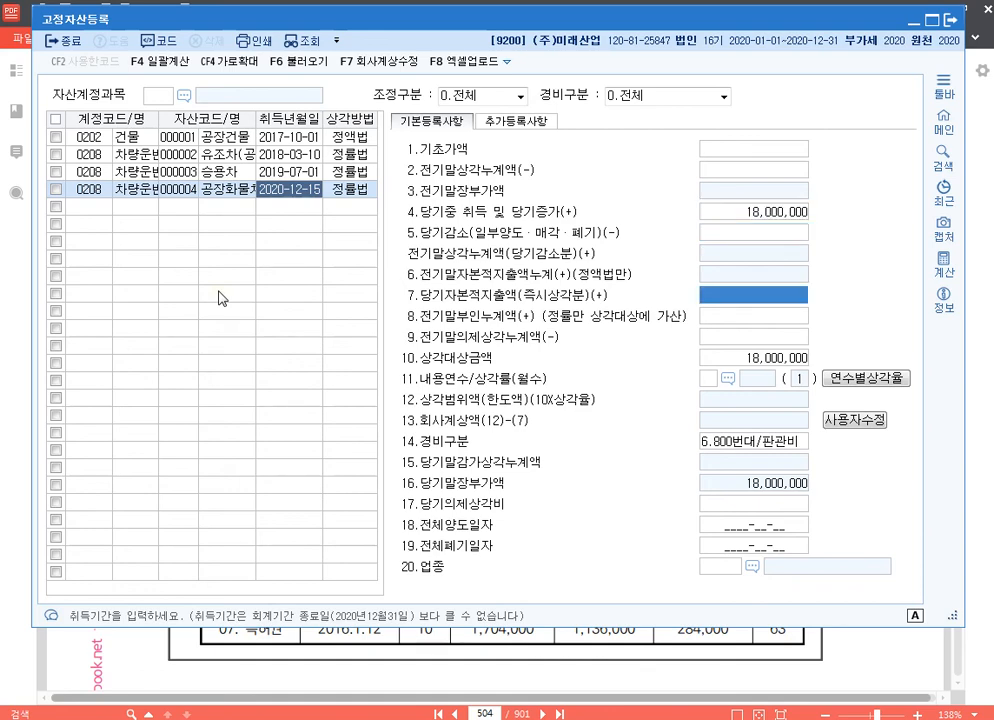
# Set 공장화물차's 내용연수 to 5, its 경비구분 to 1.500번대/제조 and its 업종 to 01 차량및운반구
pyautogui.write('5')
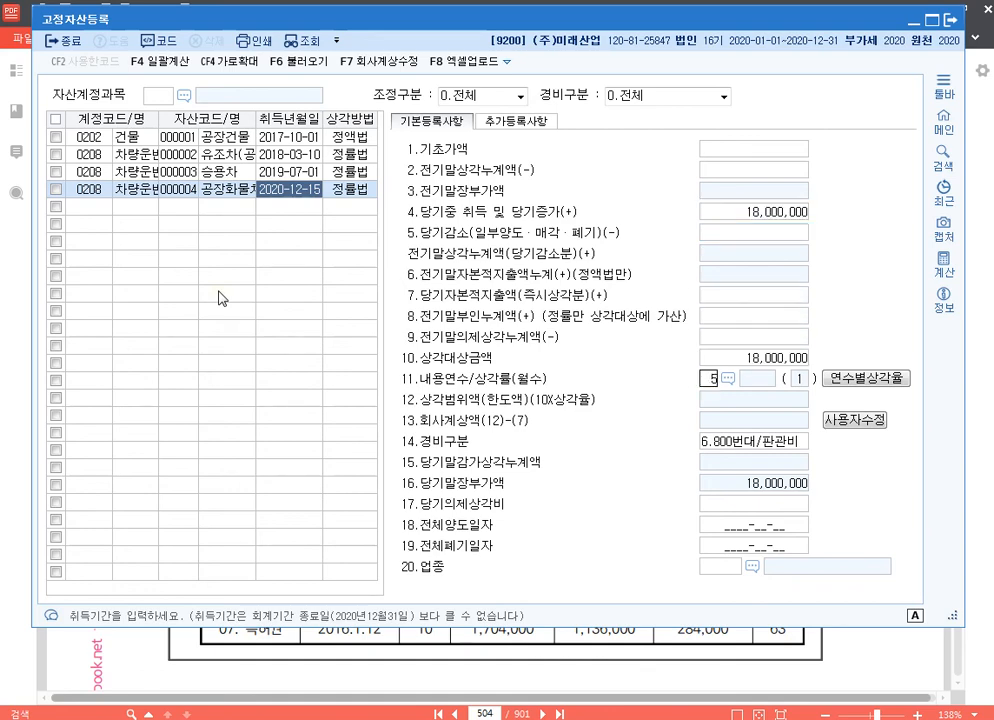
pyautogui.press('Return')
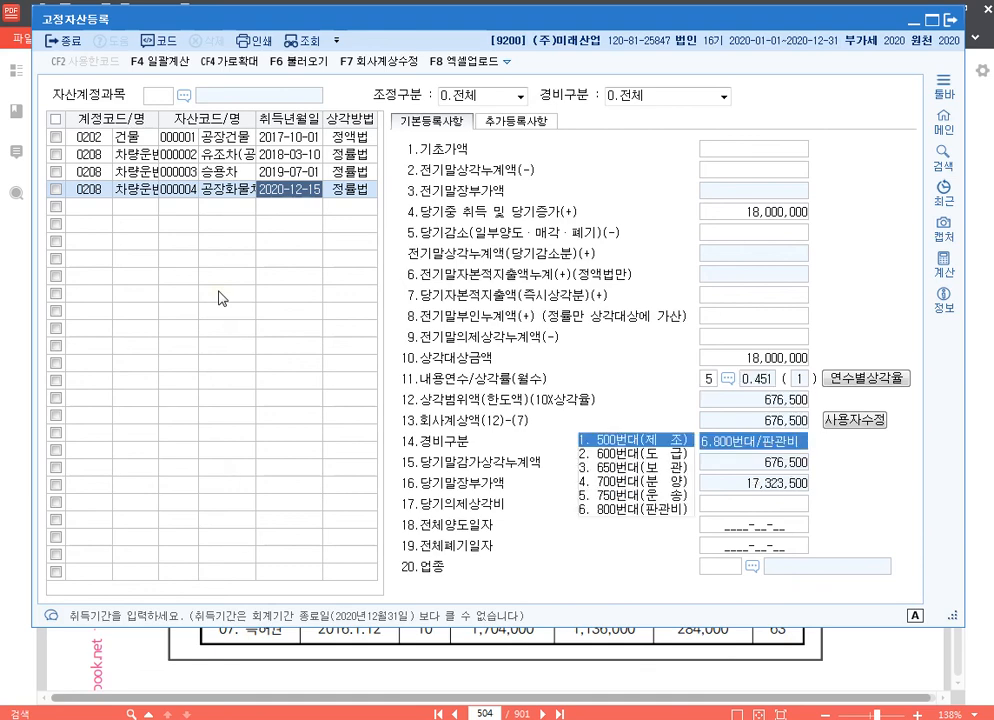
pyautogui.press('Return')
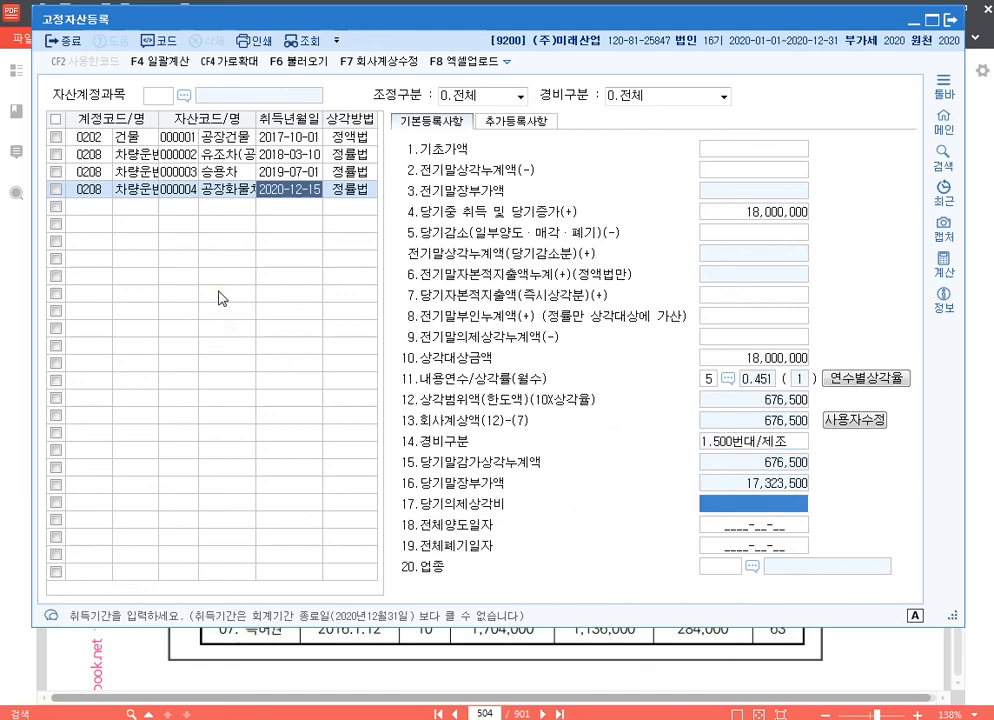
pyautogui.press('Return')
pyautogui.press('Return')
pyautogui.press('Return')
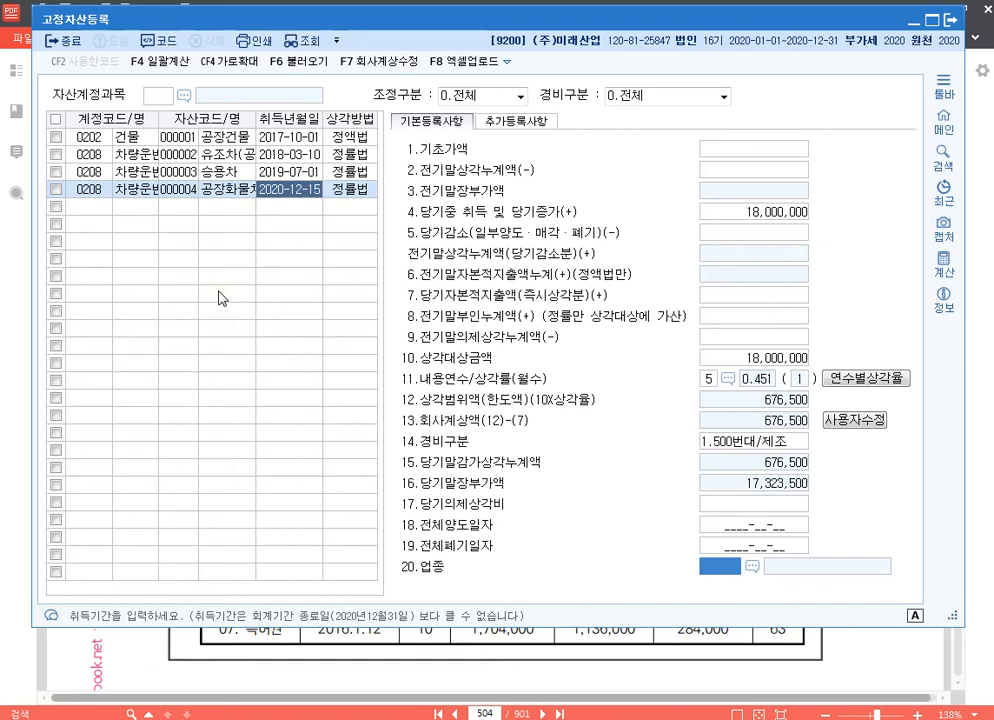
pyautogui.write('01')
pyautogui.press('Return')
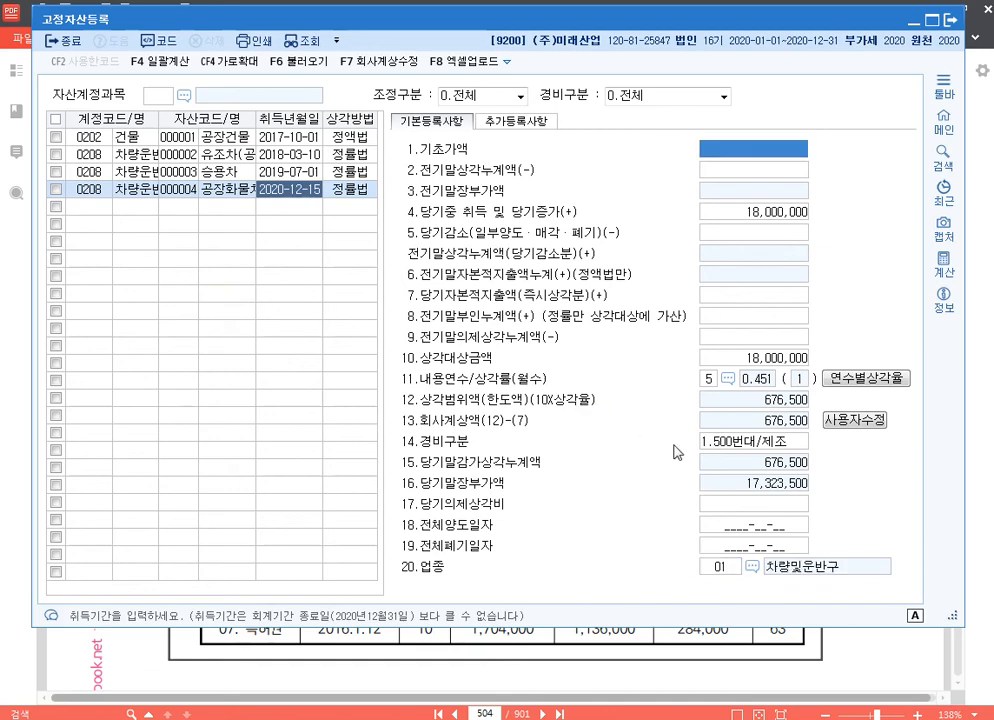
# Override 공장화물차's 회사계상액 with 3,150,000
pyautogui.click(855, 421)
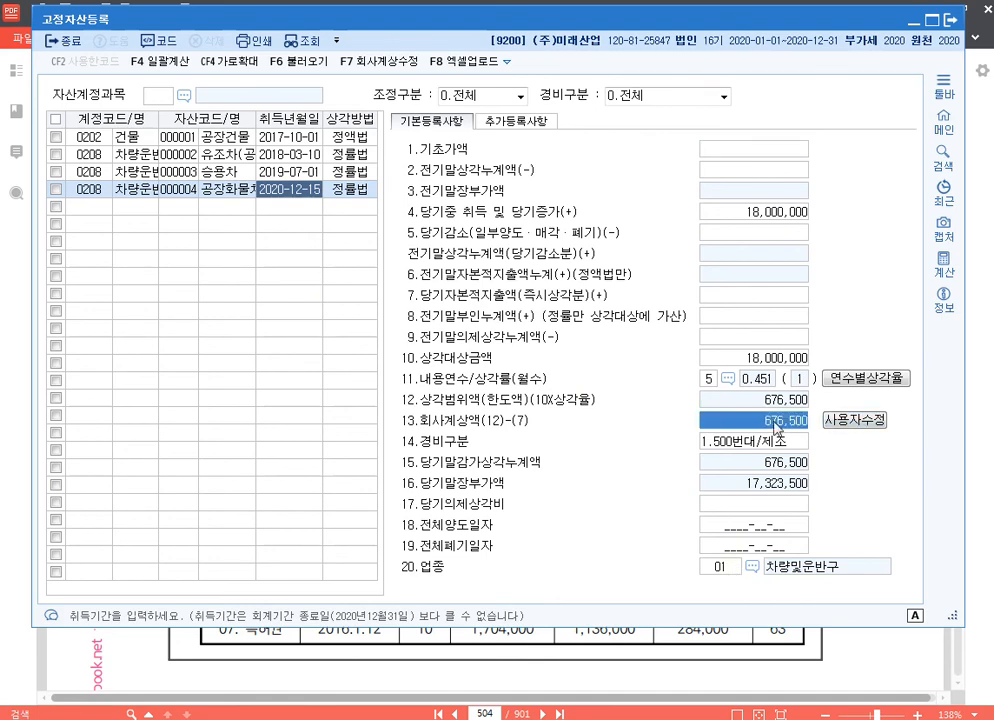
pyautogui.write('3150000')
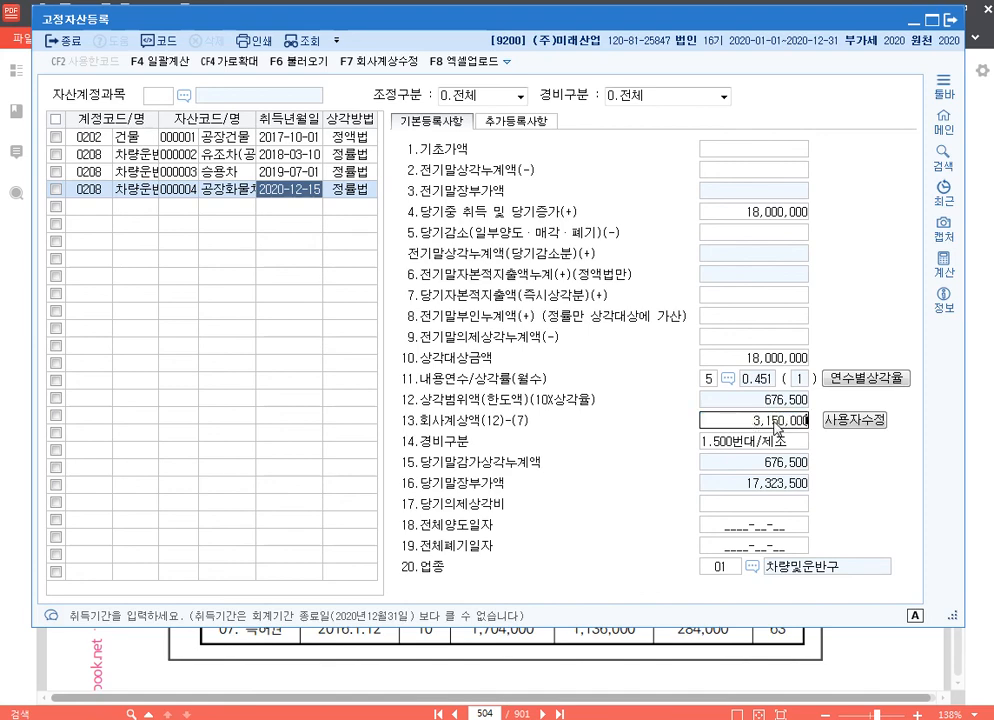
pyautogui.press('Return')
pyautogui.click(775, 424)
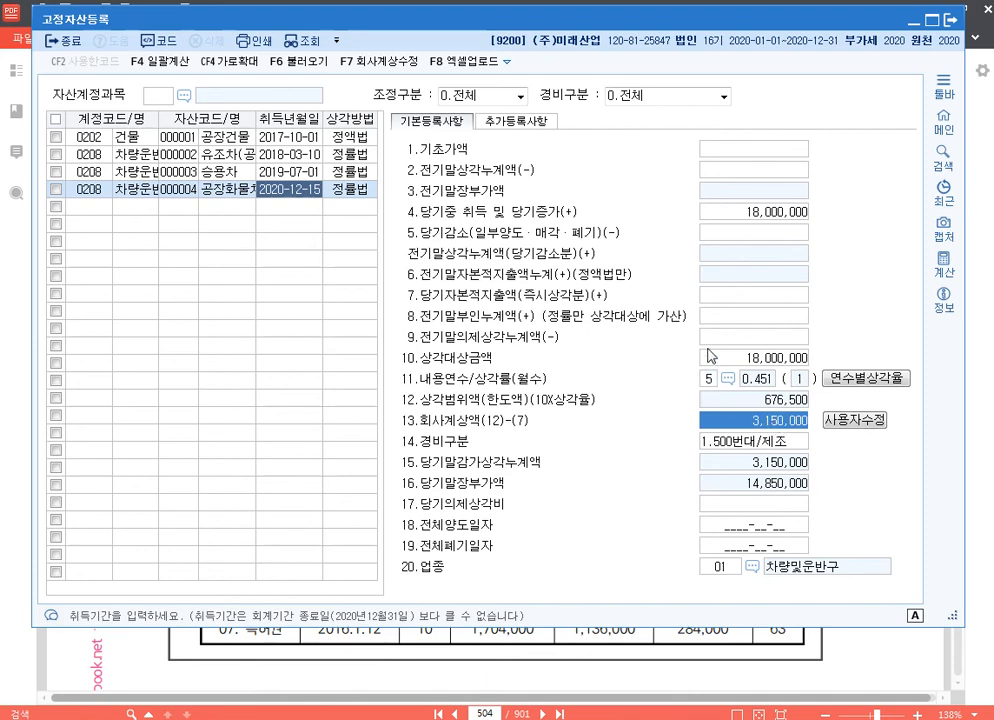
# Enter 1,000,000 as 공장화물차's 당기자본적지출액(즉시상각분)
pyautogui.click(743, 298)
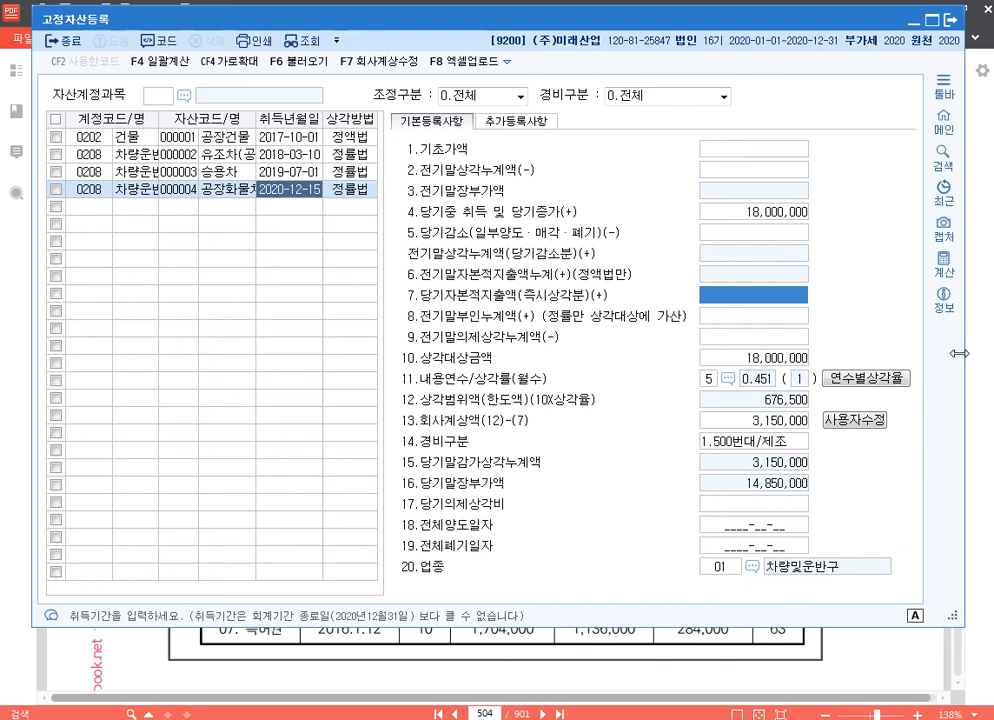
pyautogui.write('1000000')
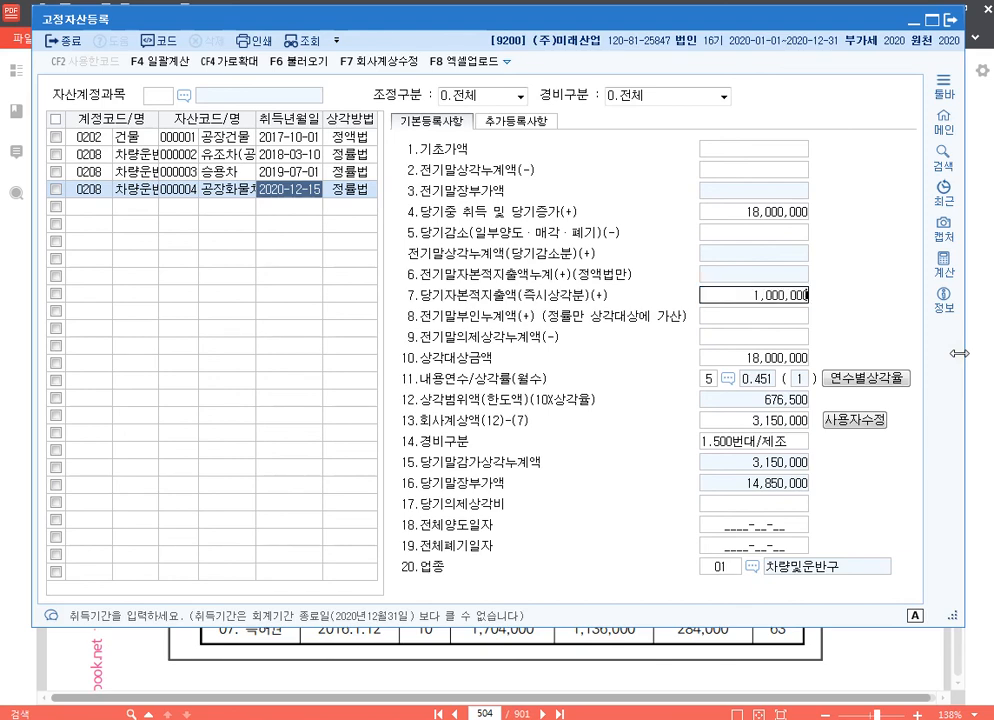
pyautogui.press('Return')
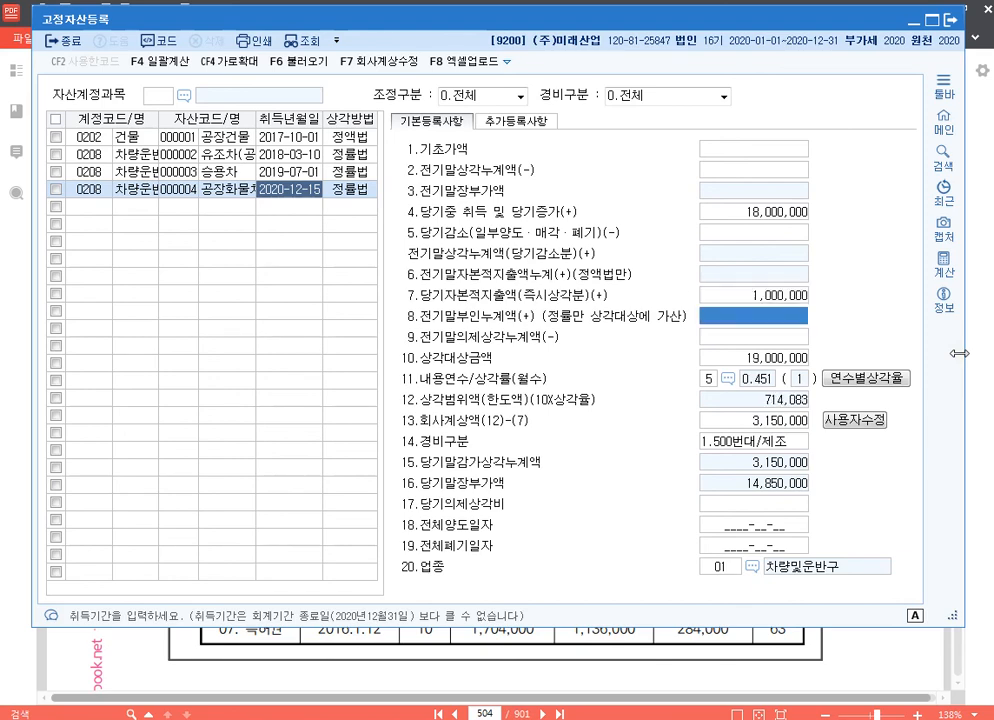
pyautogui.click(800, 302)
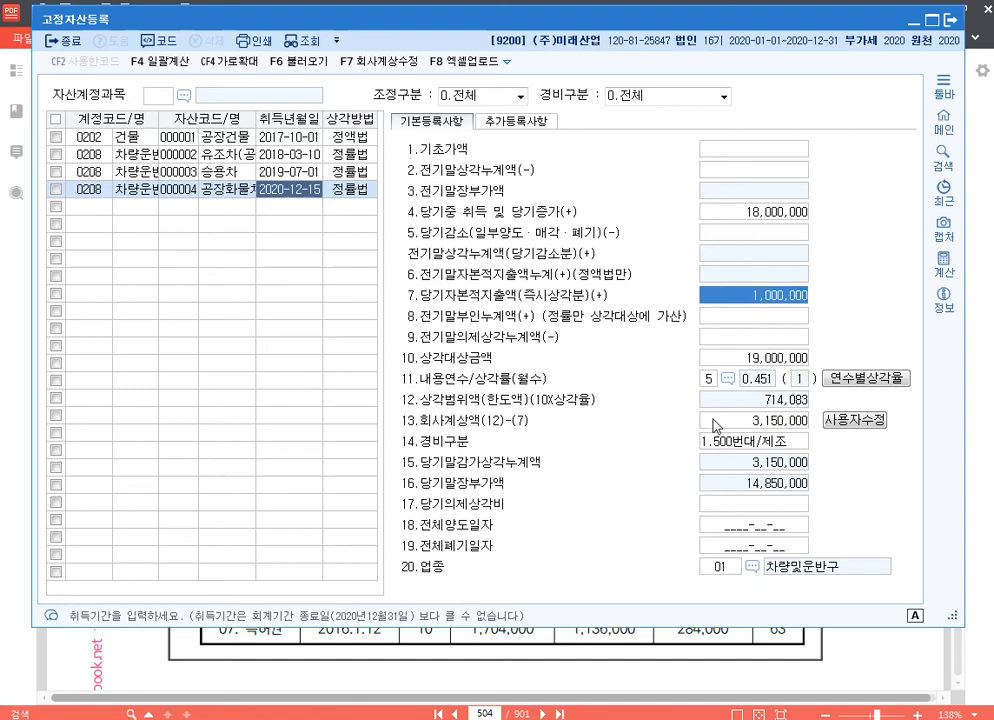
# Register a new asset 프레스기 under account 0206 with asset code 000005 and acquisition date 2017-07-14
pyautogui.click(104, 207)
pyautogui.write('206')
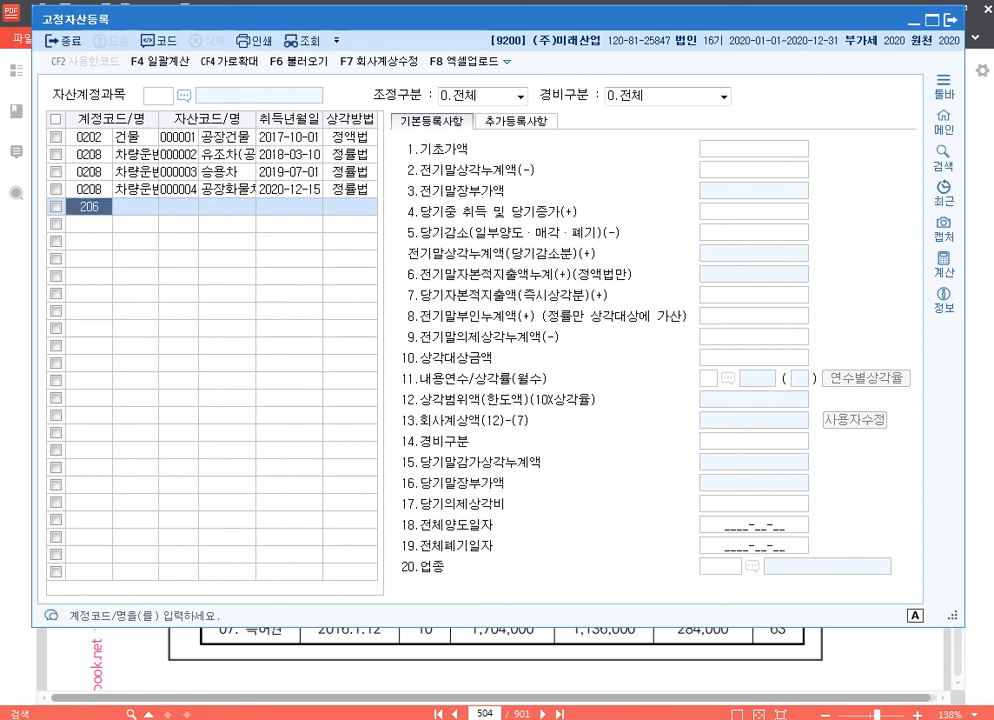
pyautogui.press('Return')
pyautogui.write('5')
pyautogui.press('Return')
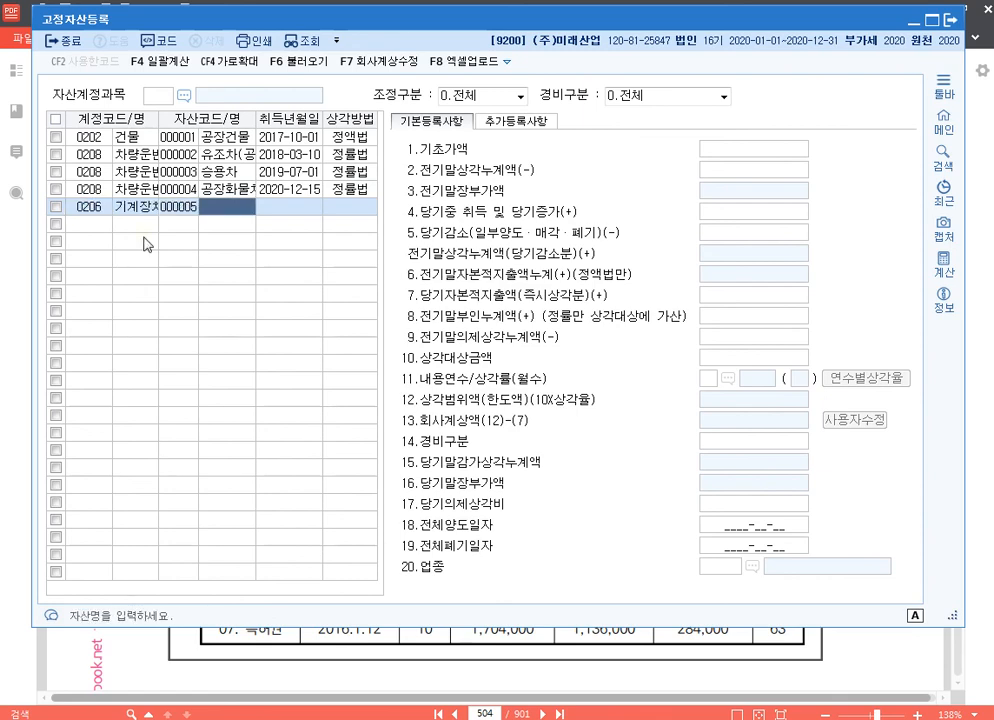
pyautogui.write('프레스기')
pyautogui.press('Return')
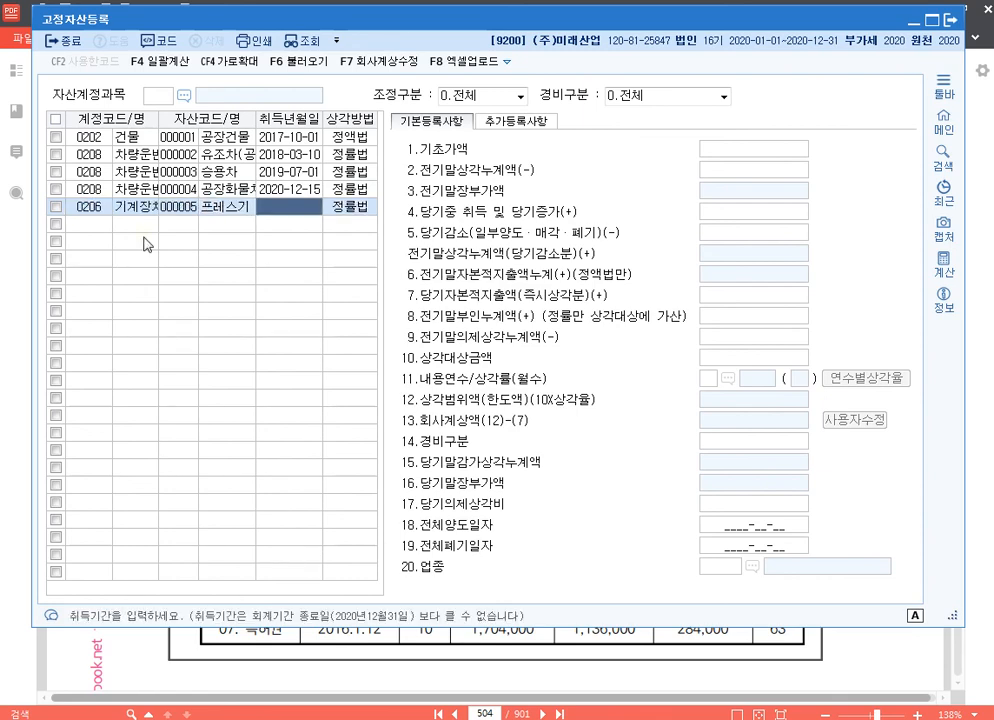
pyautogui.write('20170714')
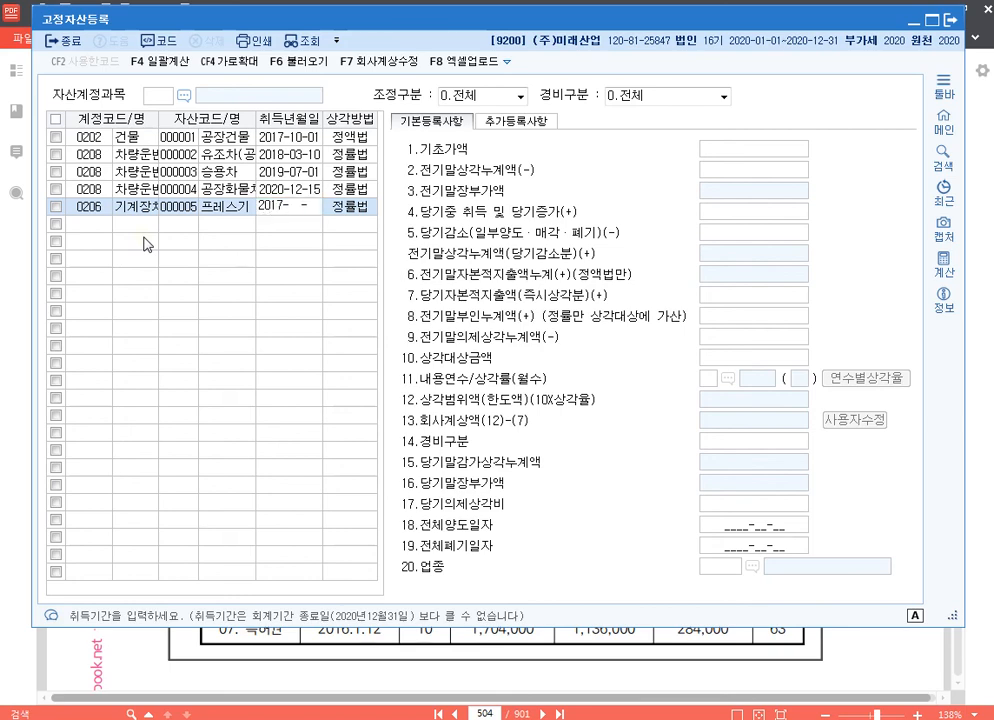
pyautogui.press('Return')
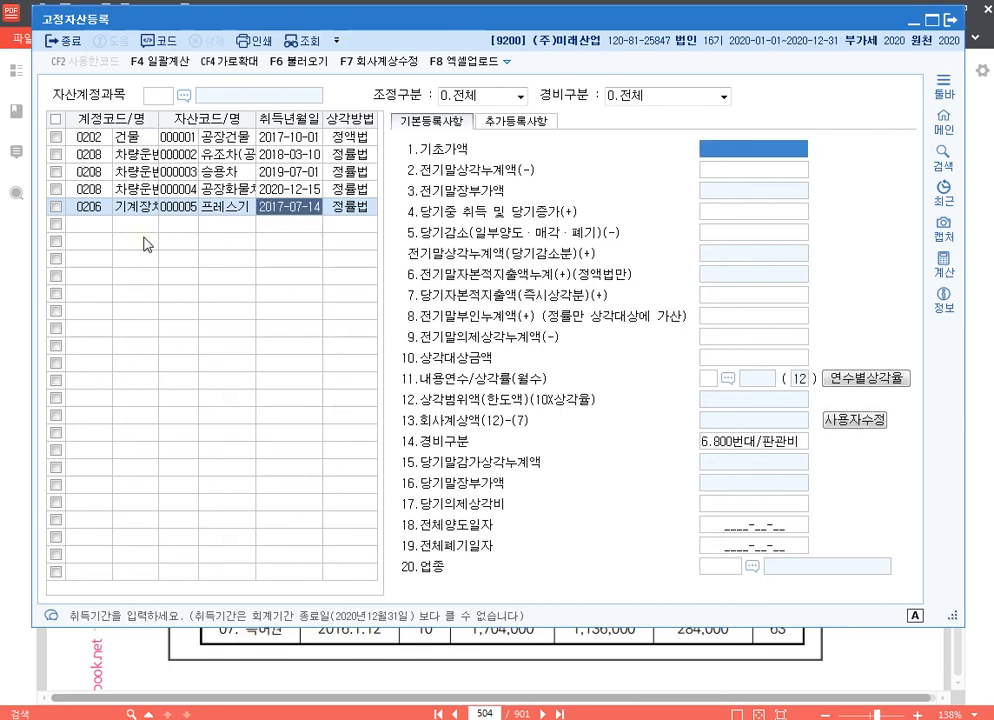
# Enter 10,000,000 as 프레스기's 기초가액 and 6,560,000 as its 전기말상각누계액
pyautogui.write('10000000')
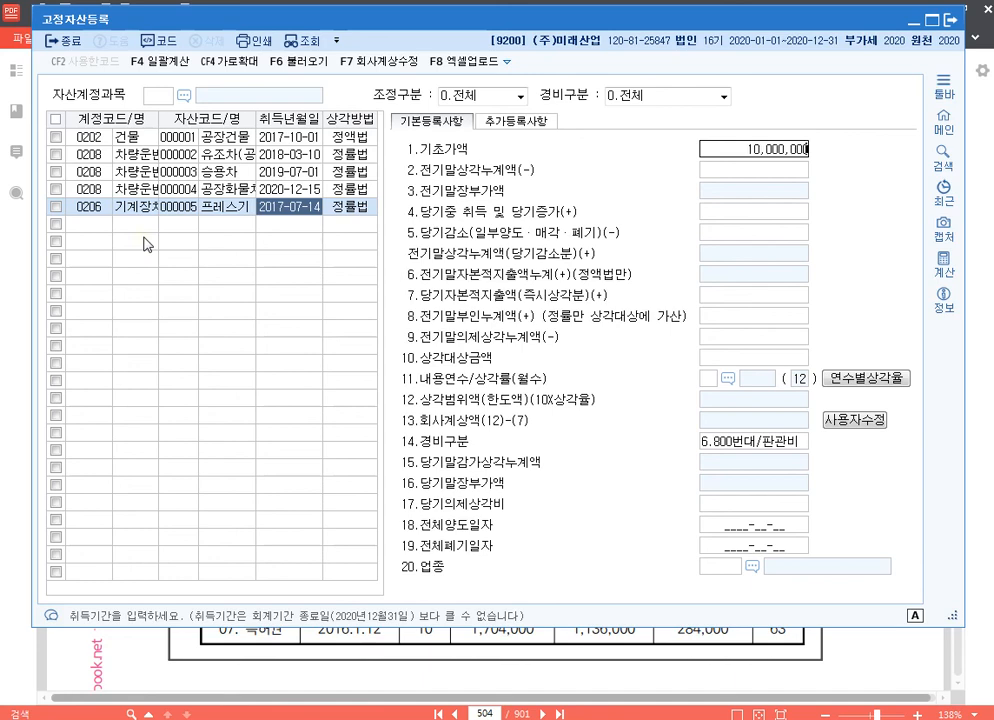
pyautogui.press('Return')
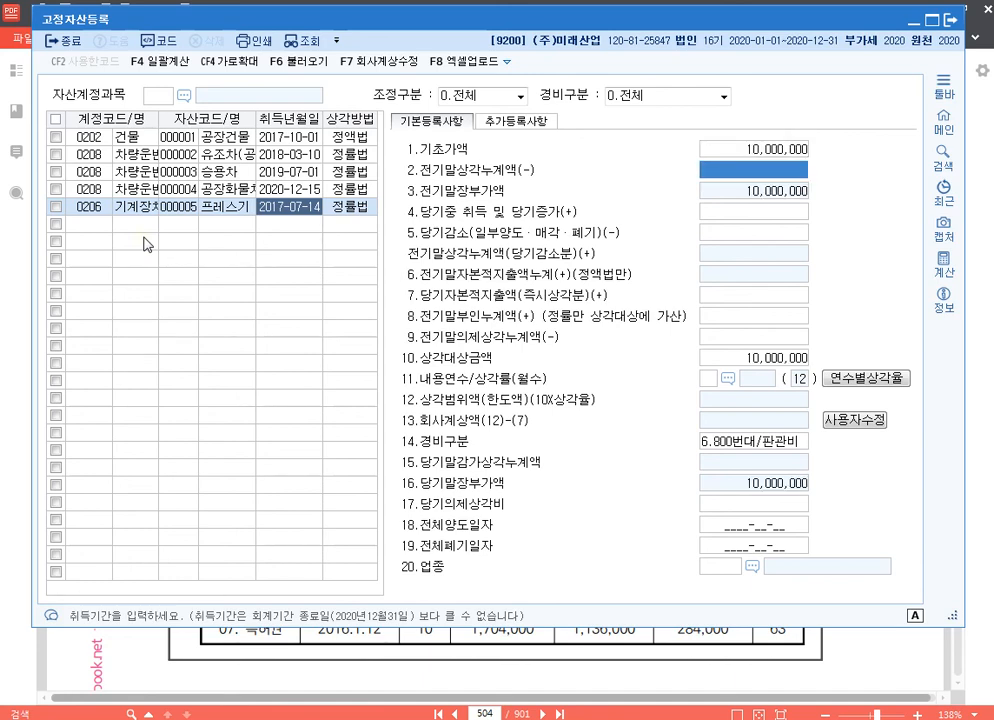
pyautogui.write('6')
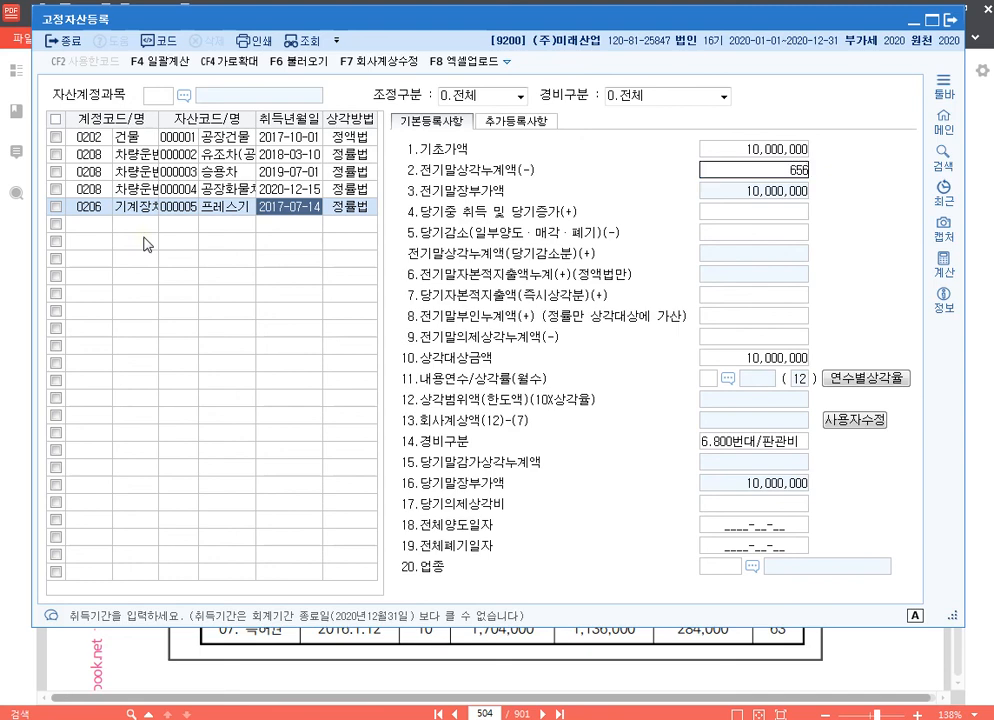
pyautogui.write(',560,000')
pyautogui.press('Return')
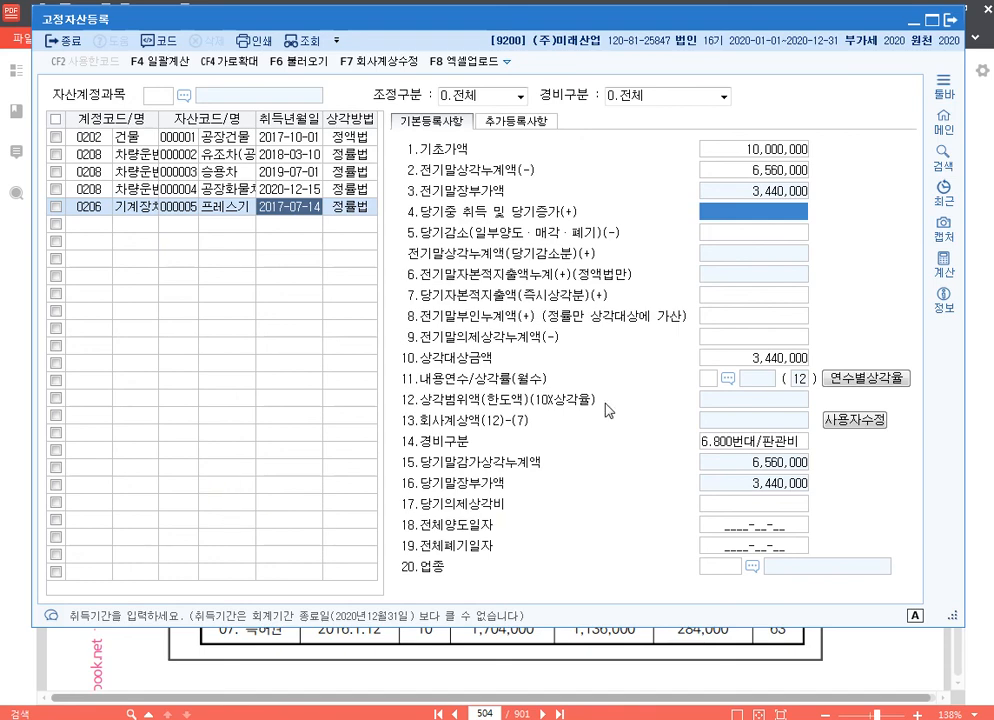
# Set 프레스기's 내용연수 to 8, its 경비구분 to 1.500번대/제조 and its 업종 to 13 제조업
pyautogui.press('Return')
pyautogui.press('Return')
pyautogui.press('Return')
pyautogui.press('Return')
pyautogui.press('Return')
pyautogui.press('Return')
pyautogui.write('6')
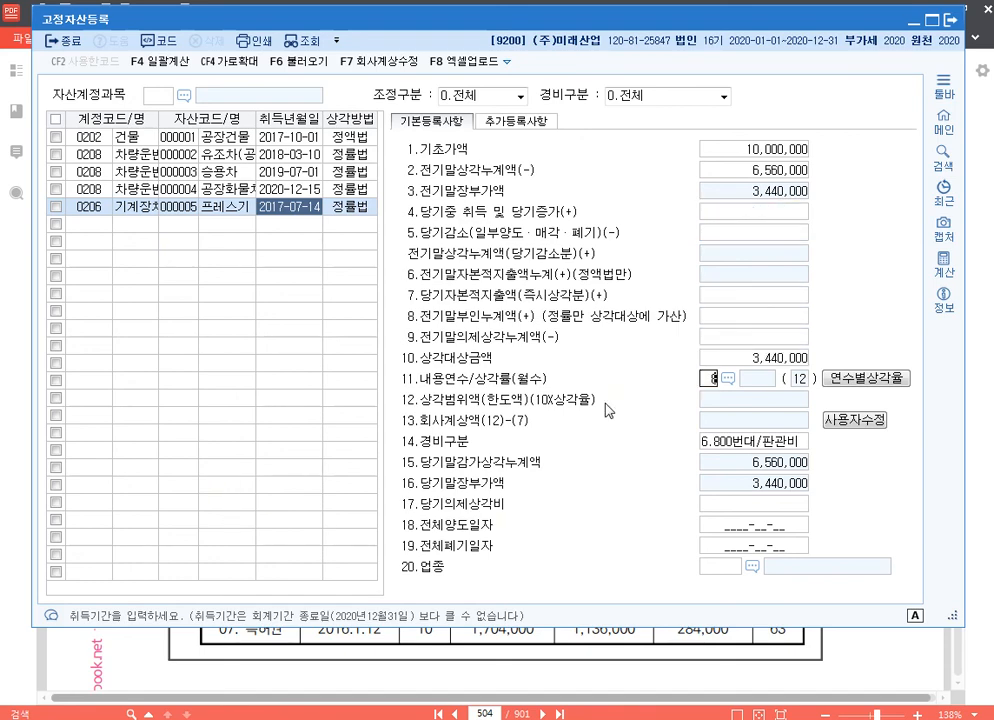
pyautogui.press('Return')
pyautogui.press('Return')
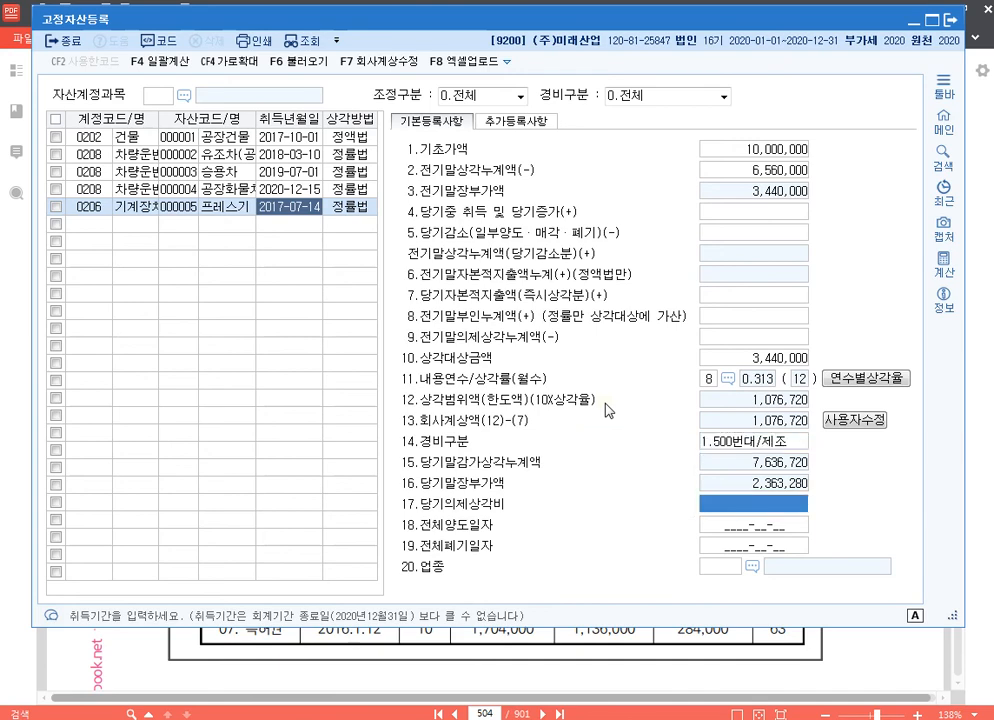
pyautogui.press('Return')
pyautogui.press('Return')
pyautogui.press('Return')
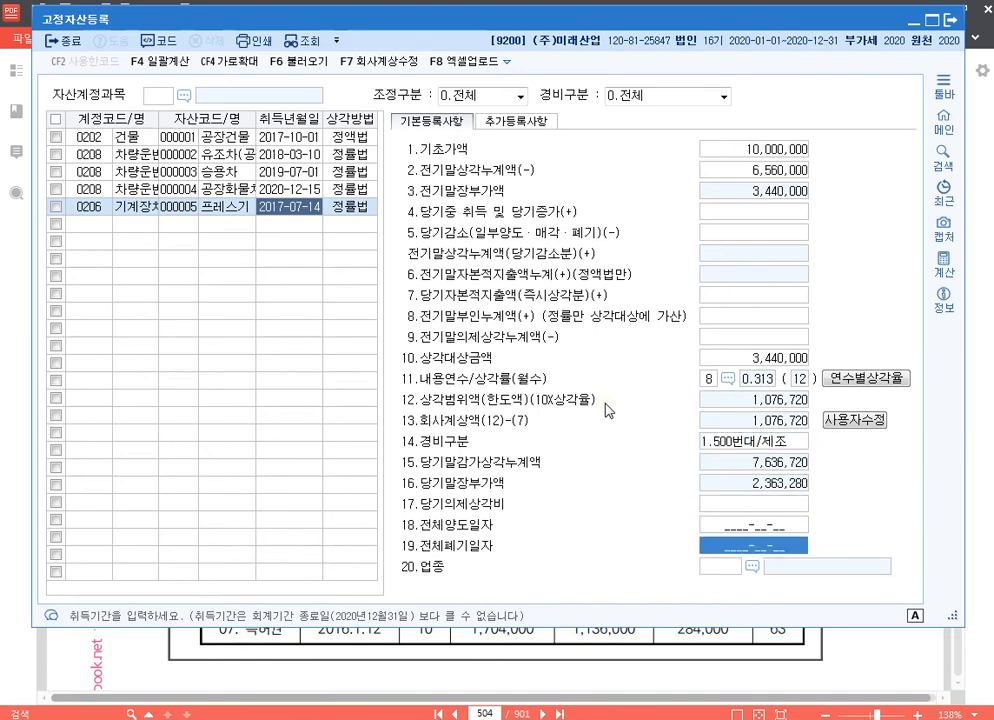
pyautogui.write('13')
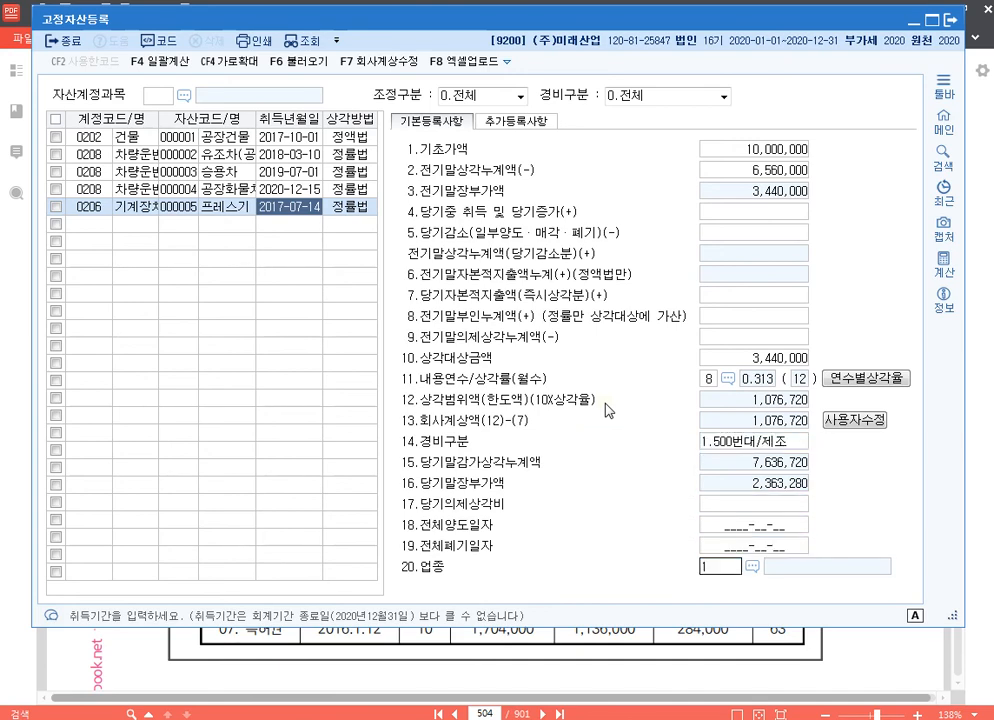
pyautogui.press('Return')
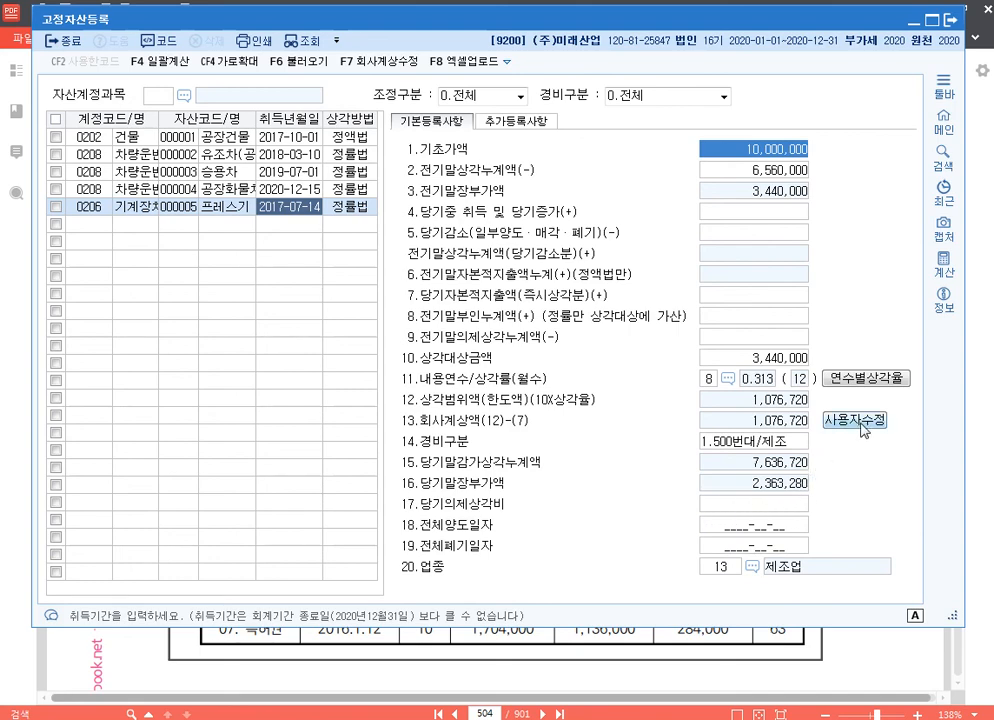
# Enter 1,257,000 as 프레스기's 전기말의제상각누계액
pyautogui.click(720, 423)
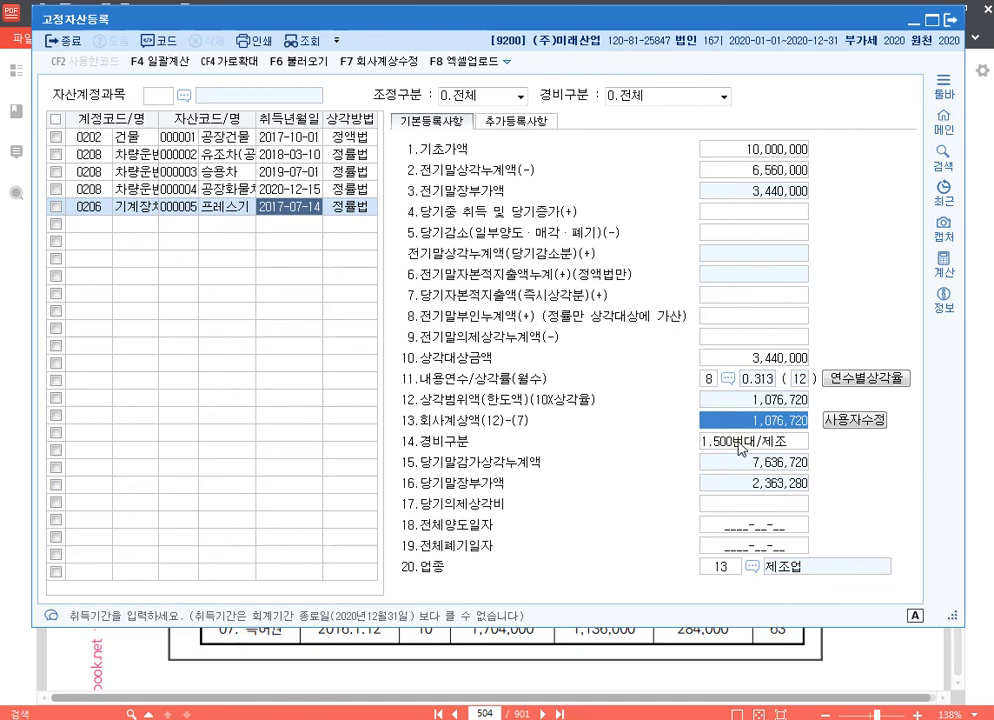
pyautogui.click(765, 342)
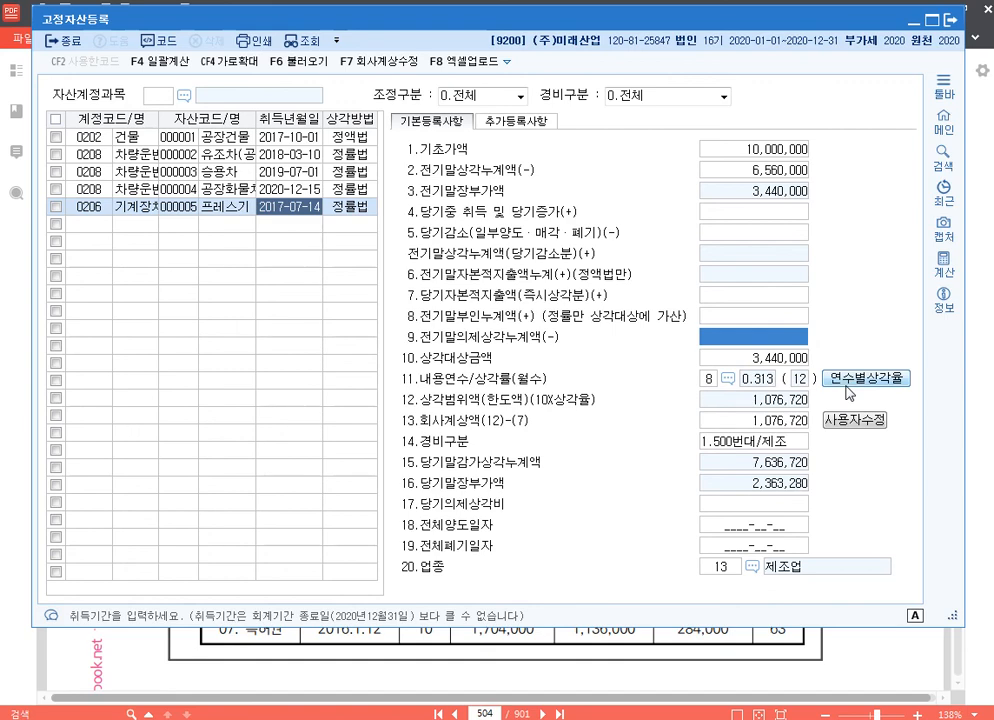
pyautogui.write('1257000')
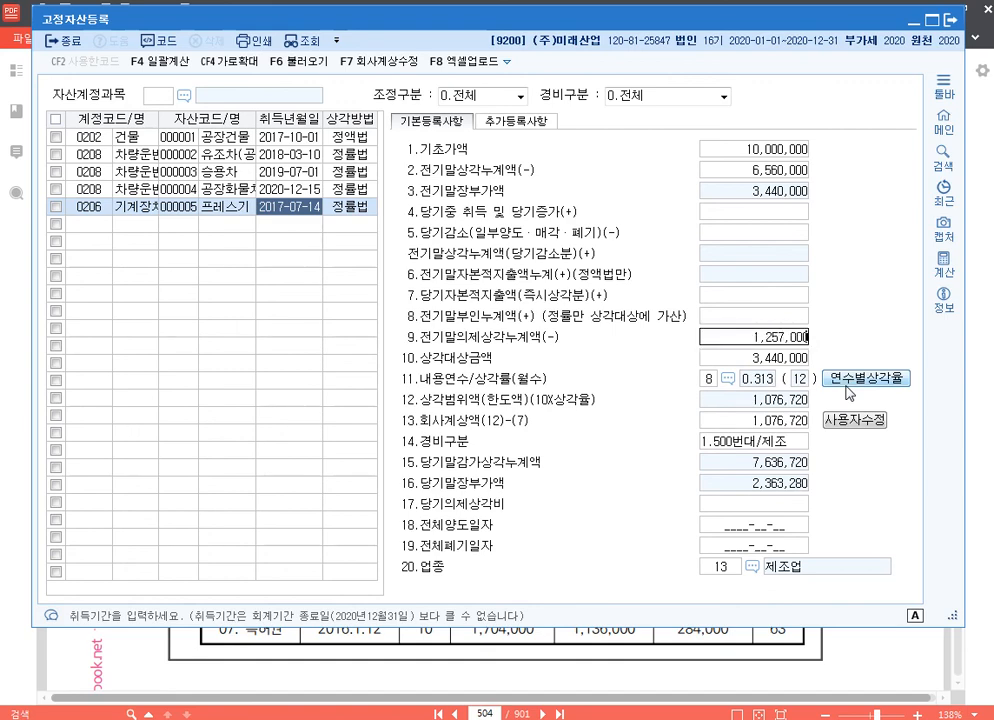
pyautogui.press('Return')
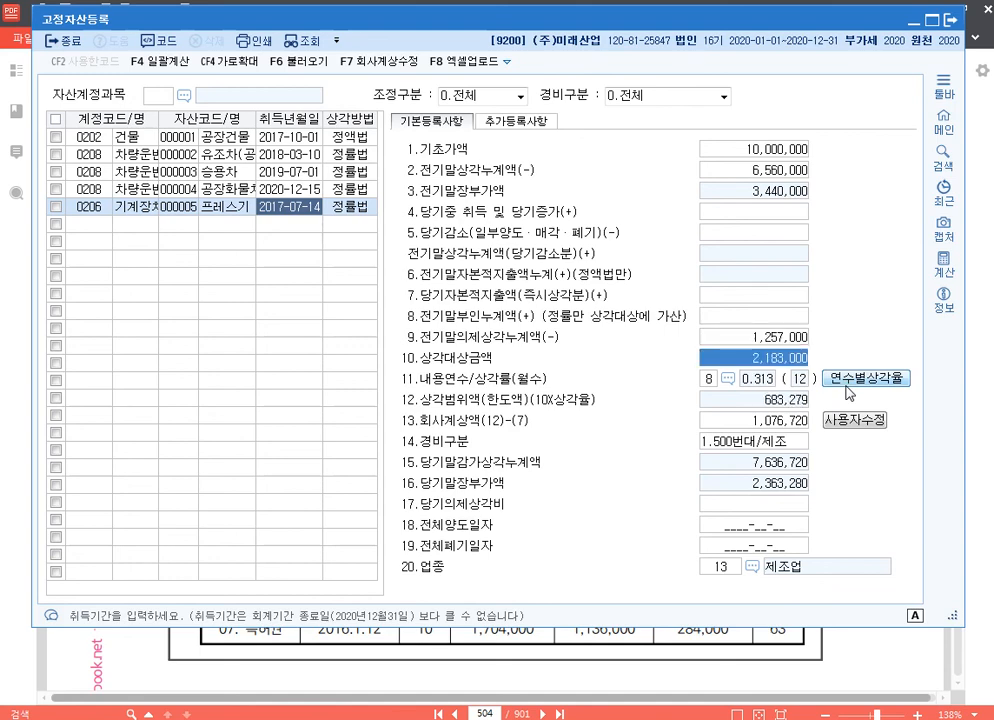
pyautogui.press('Up')
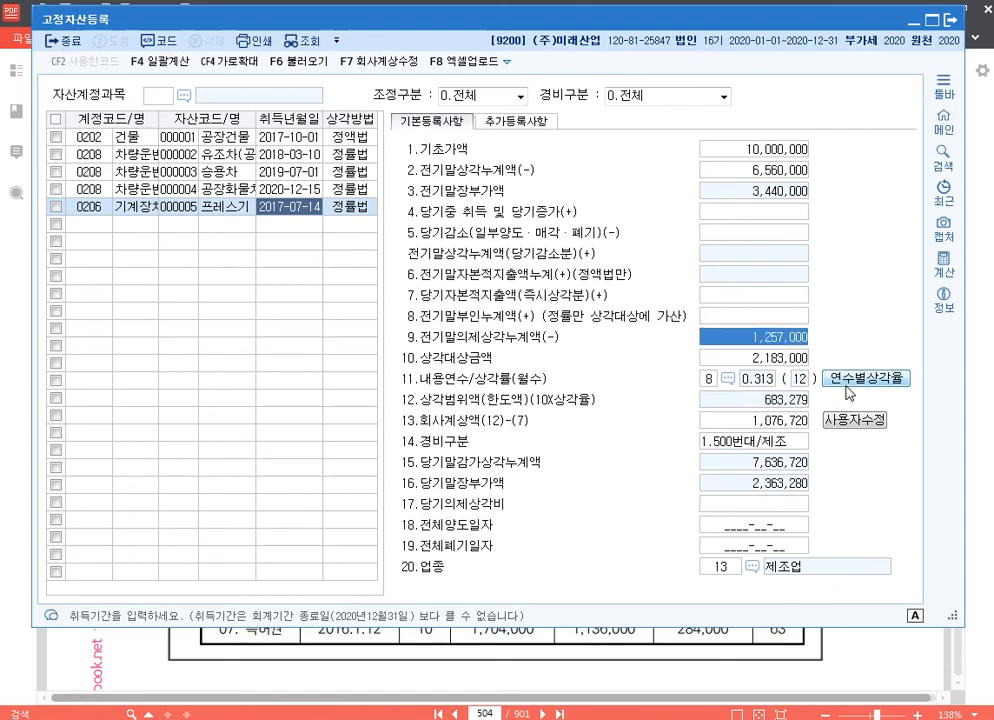
# Register a new asset 압축기 under account 0206 with asset code 000006 and acquisition date 2020-04-15
pyautogui.click(110, 225)
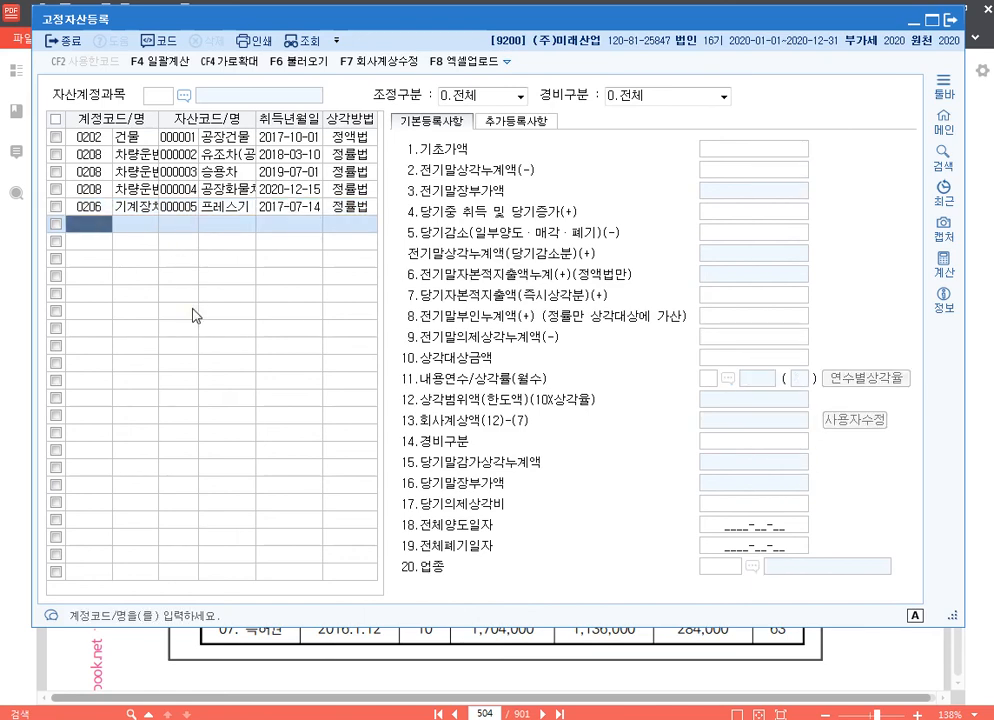
pyautogui.write('206')
pyautogui.press('Return')
pyautogui.write('6')
pyautogui.press('Return')
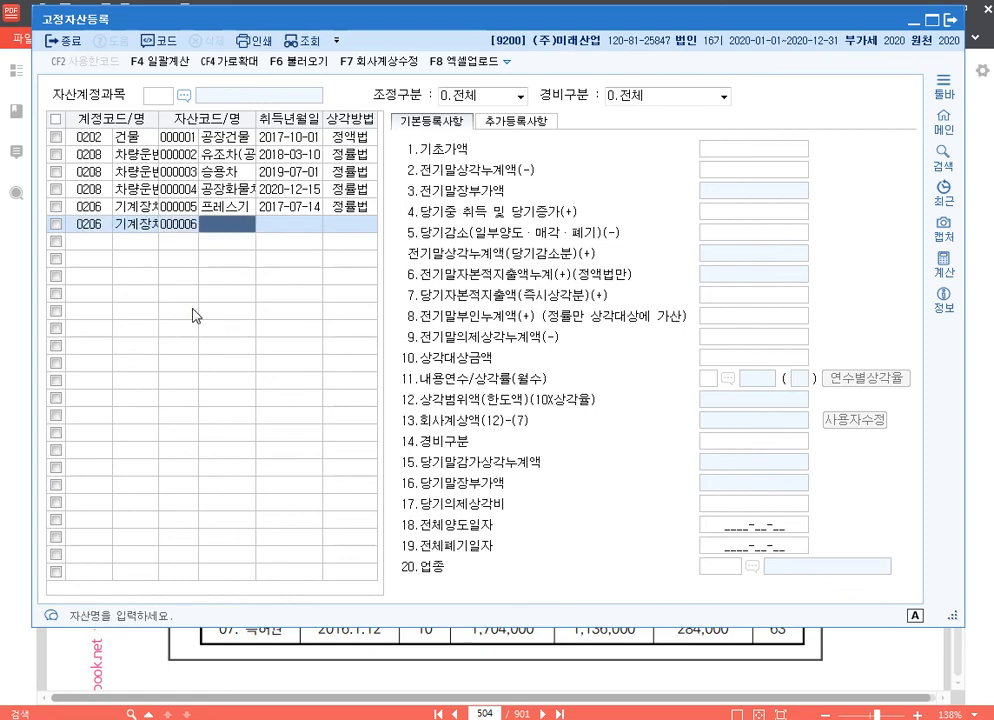
pyautogui.write('압축ㄱㅣ')
pyautogui.press('Return')
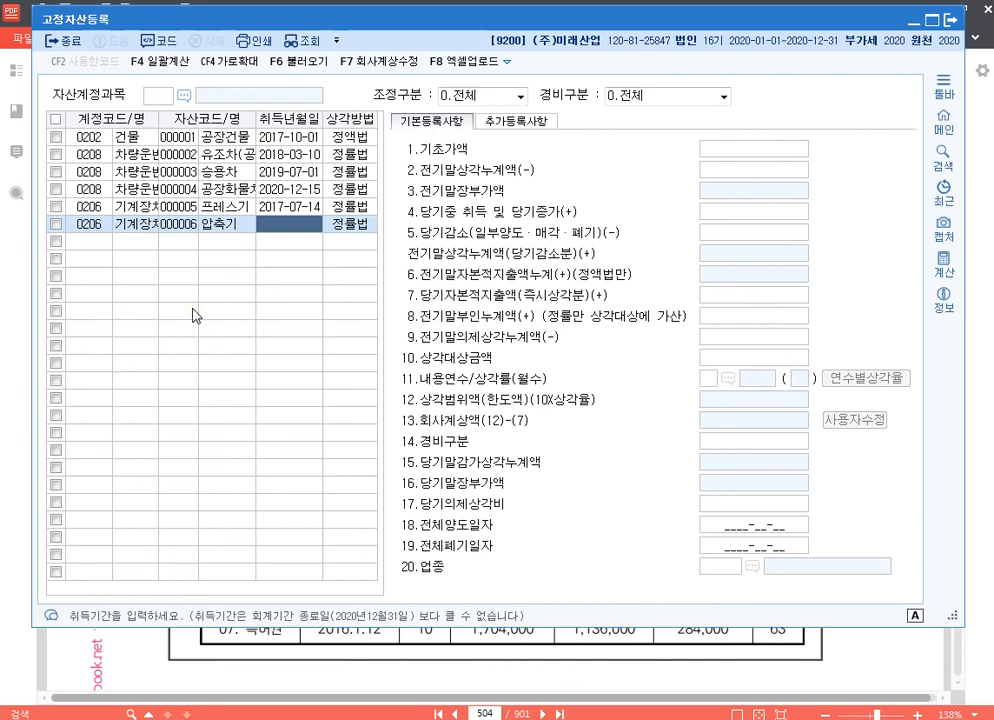
pyautogui.write('20200415')
pyautogui.press('Return')
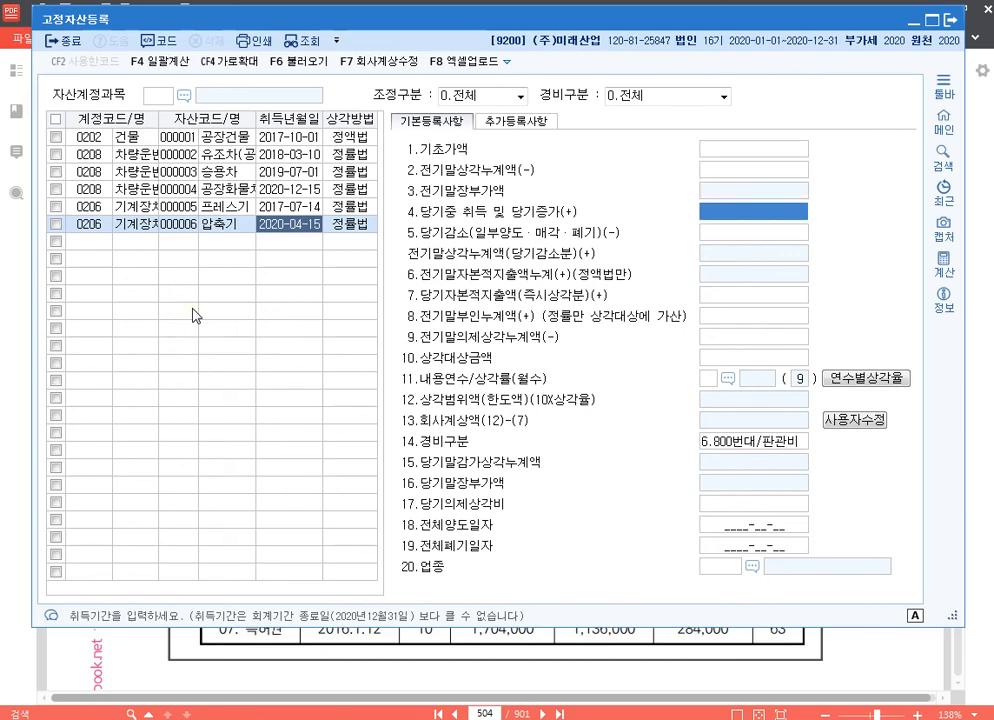
# Enter 6,000,000 as 압축기's 당기중 취득 및 당기증가
pyautogui.write('6000000')
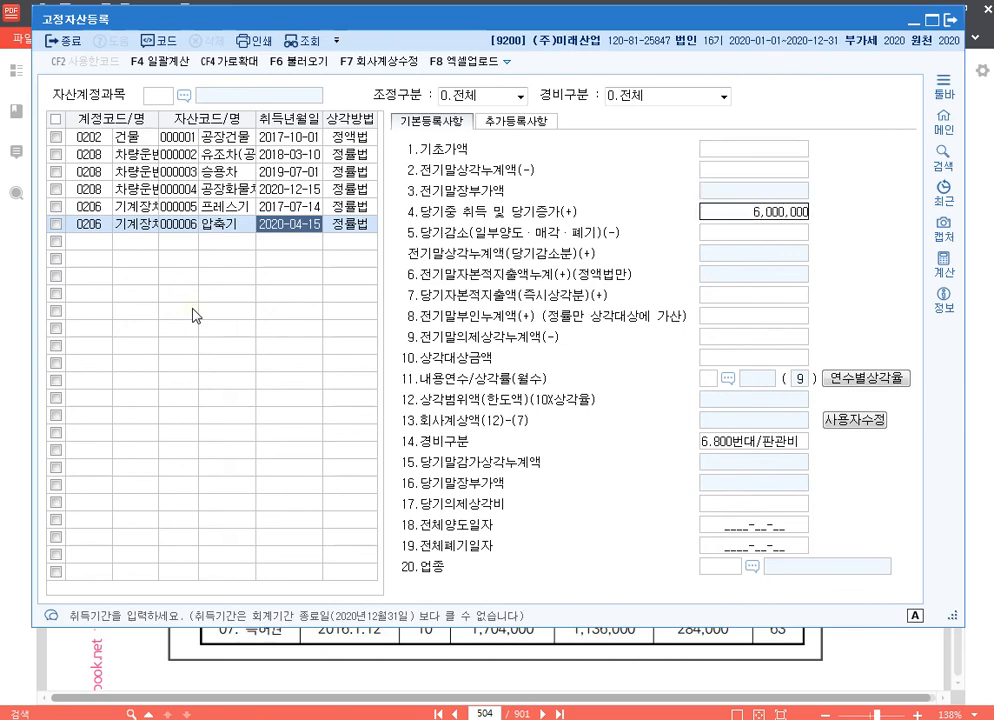
pyautogui.press('Return')
pyautogui.press('Return')
pyautogui.press('Return')
# Set 압축기's 내용연수 to 8, its 경비구분 to 1.500번대/제조 and its 업종 to 13 제조업
pyautogui.press('Return')
pyautogui.press('Return')
pyautogui.press('Return')
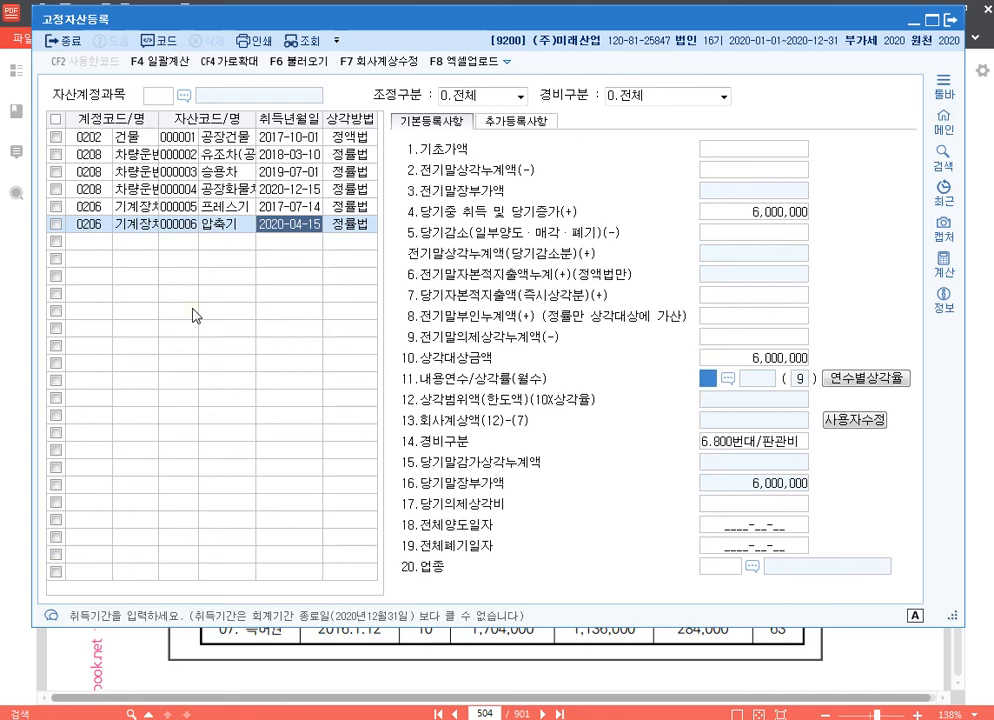
pyautogui.write('8')
pyautogui.press('Return')
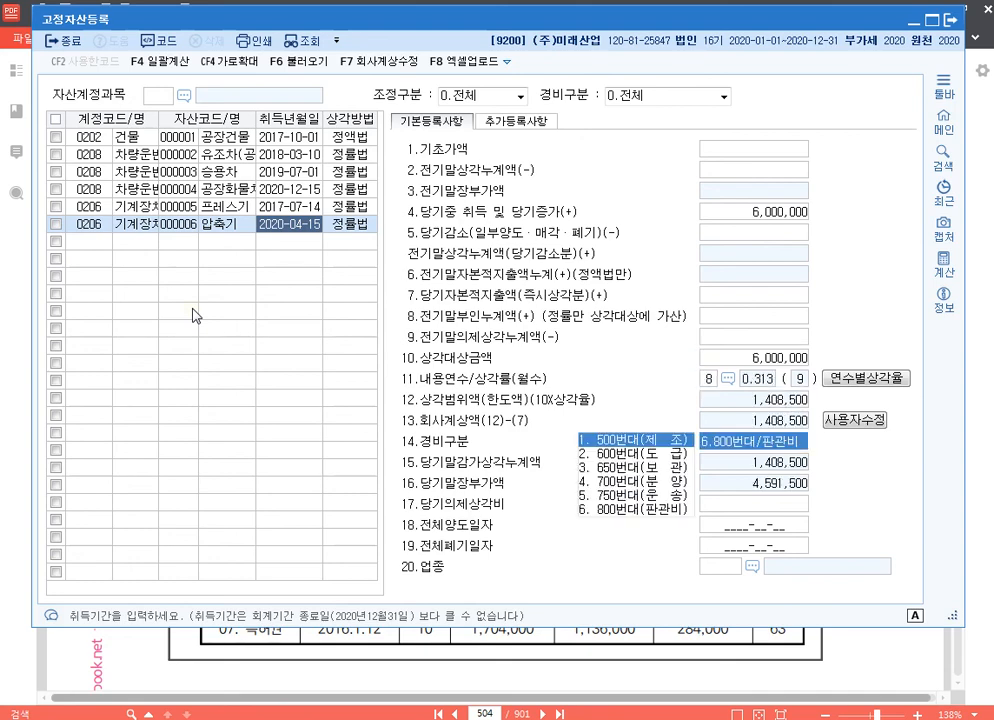
pyautogui.press('1')
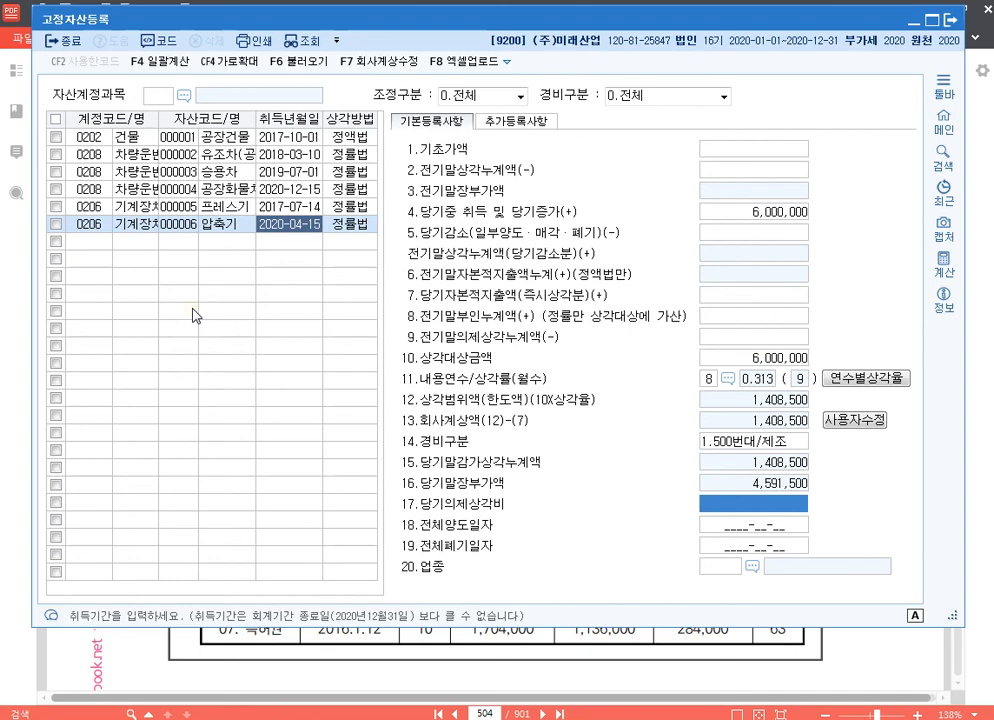
pyautogui.press('Return')
pyautogui.press('Return')
pyautogui.press('Return')
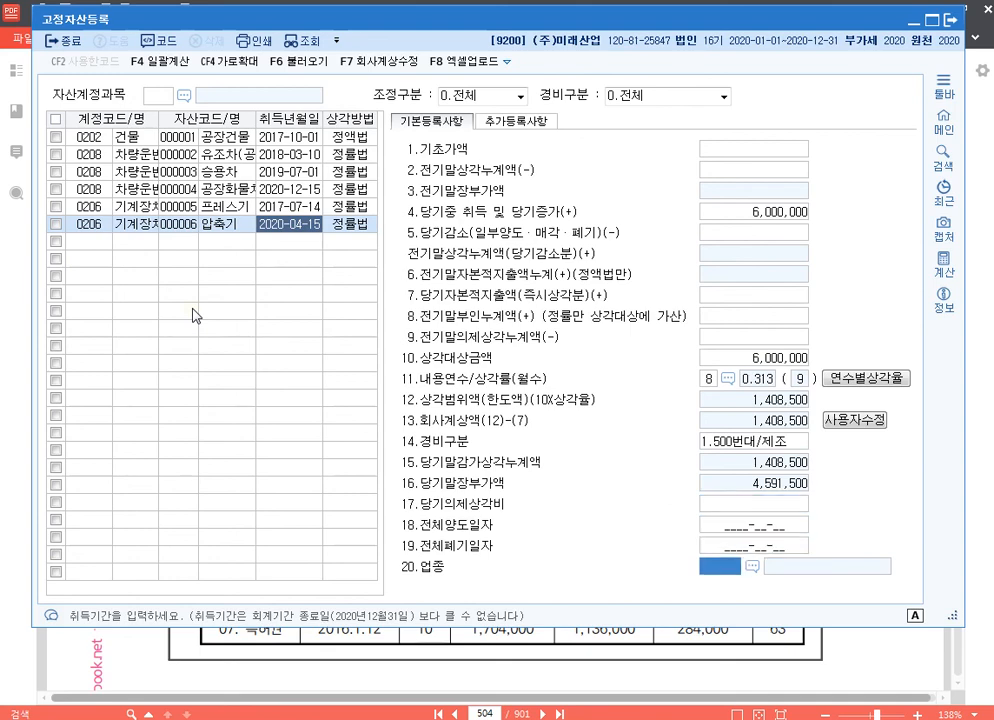
pyautogui.write('13')
pyautogui.press('Return')
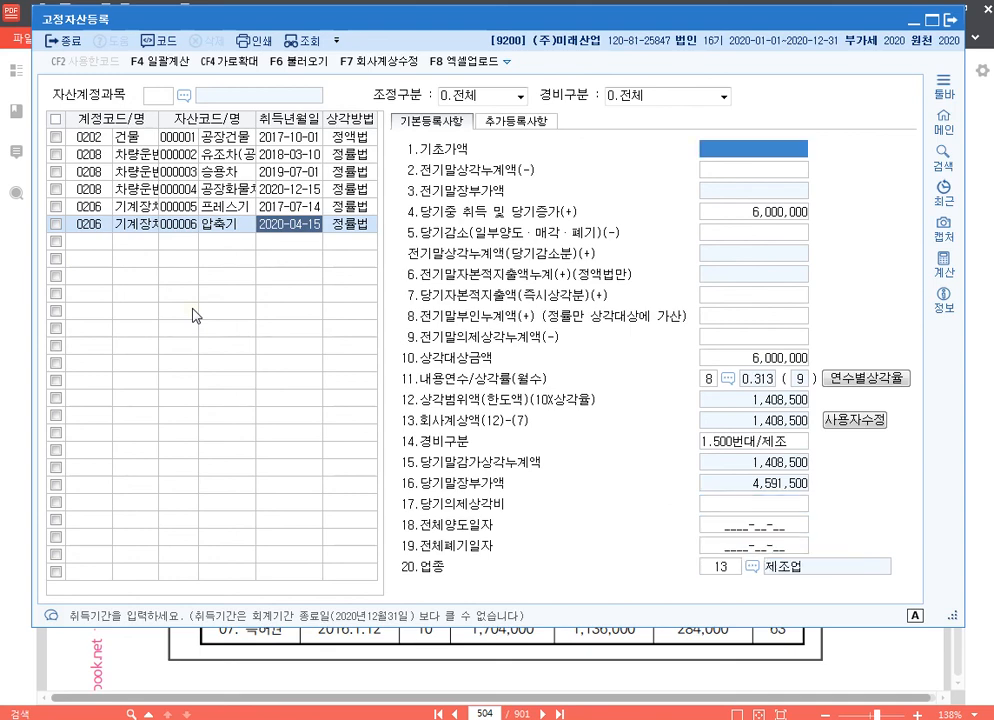
# Override 압축기's 회사계상액 with 1,400,000
pyautogui.click(866, 422)
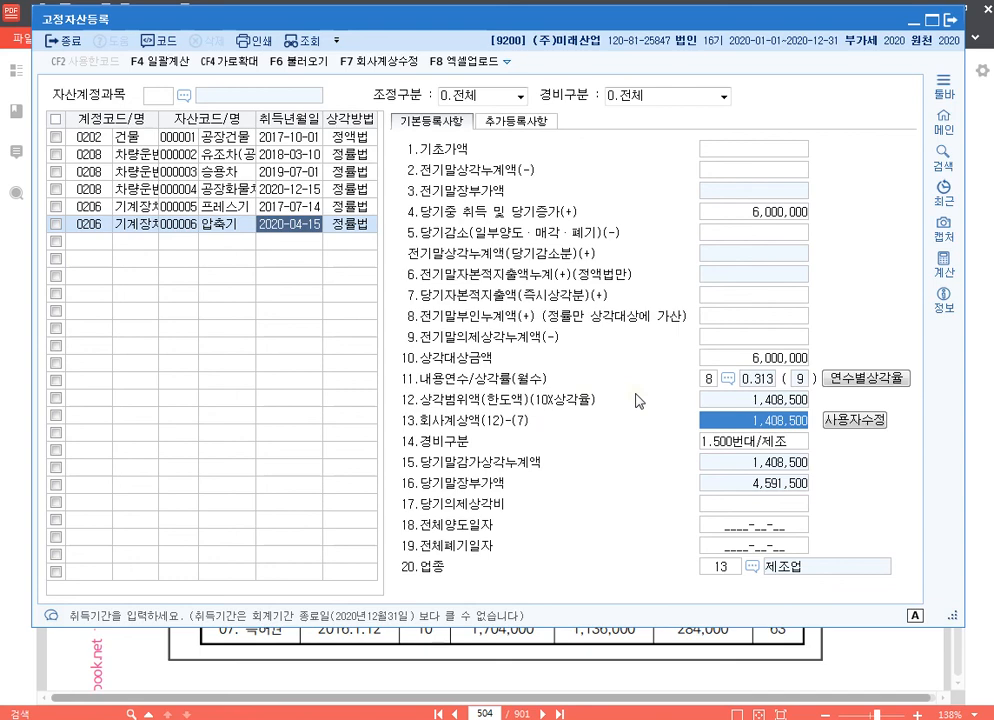
pyautogui.write('1400000')
pyautogui.press('Return')
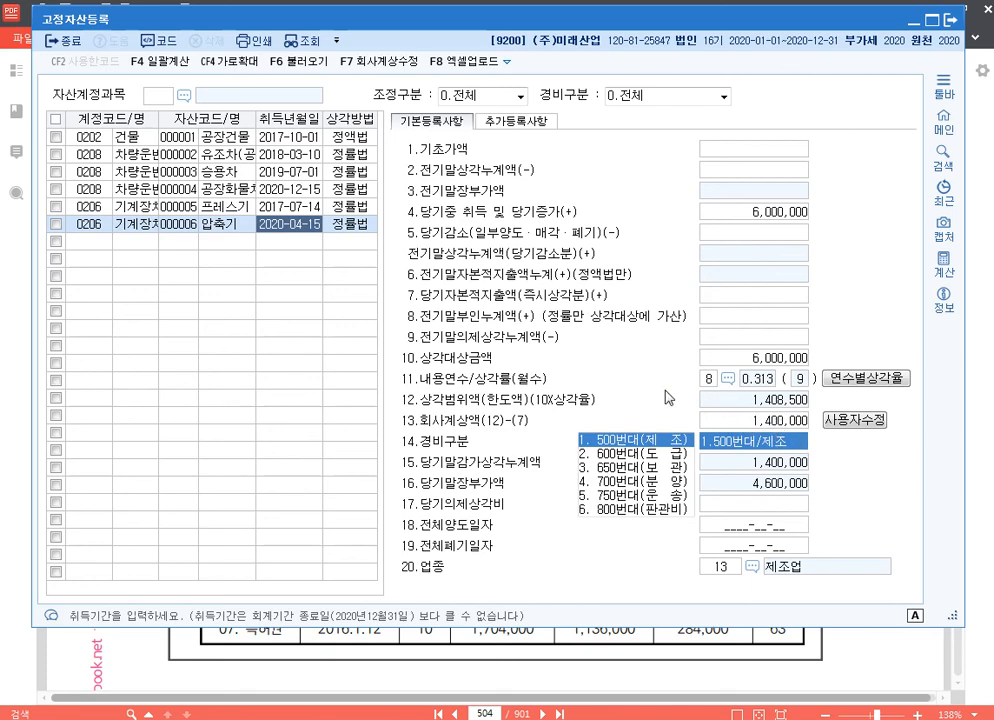
# Register a new asset 특허권 under account 0219 with asset code 000007 and acquisition date 2016-01-12
pyautogui.click(95, 242)
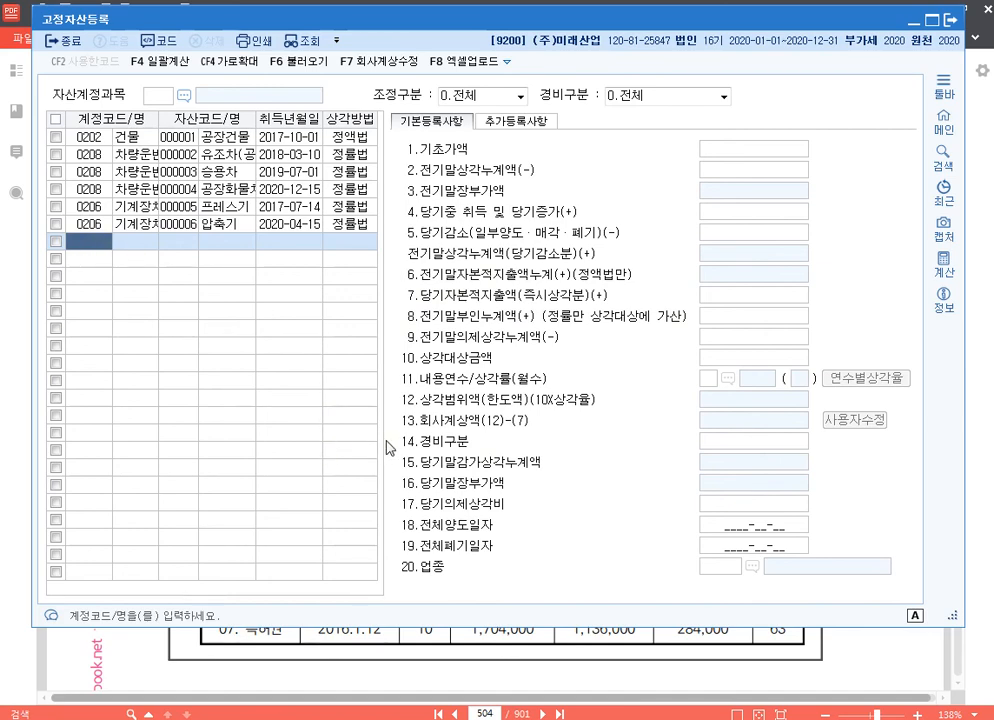
pyautogui.write('특')
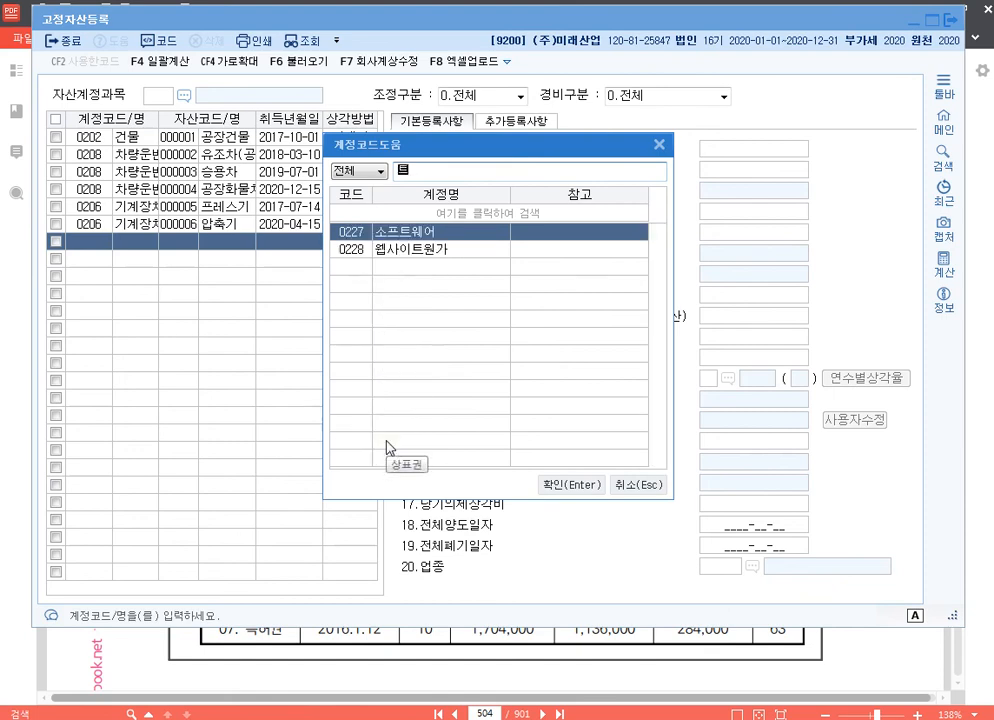
pyautogui.write('허')
pyautogui.press('Return')
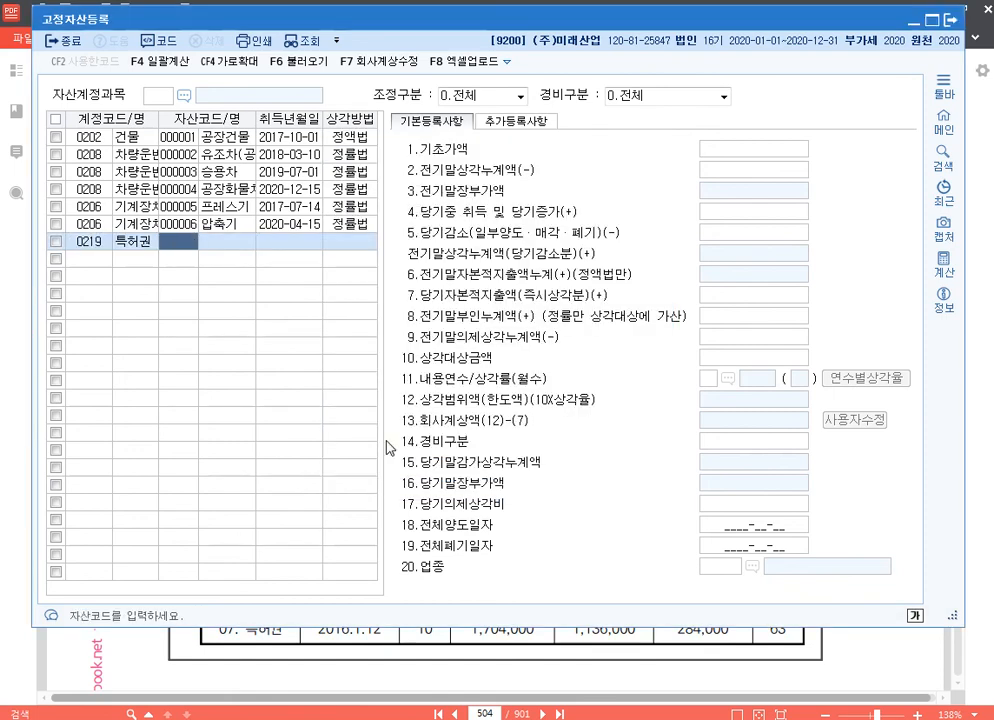
pyautogui.press('Return')
pyautogui.write('특허권')
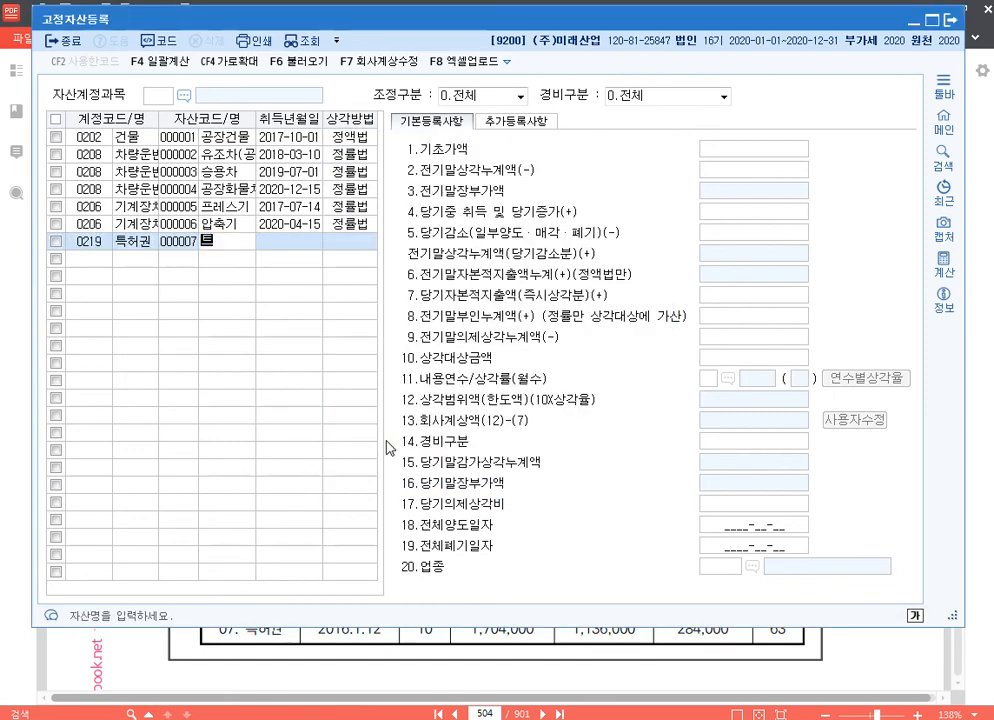
pyautogui.press('Return')
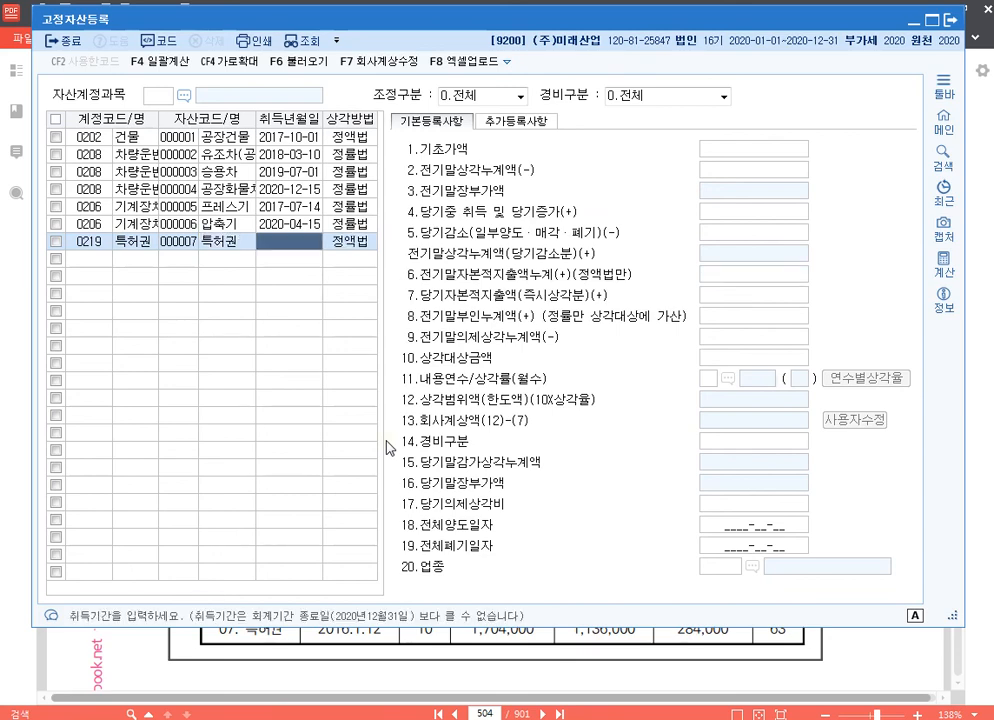
pyautogui.write('20160112')
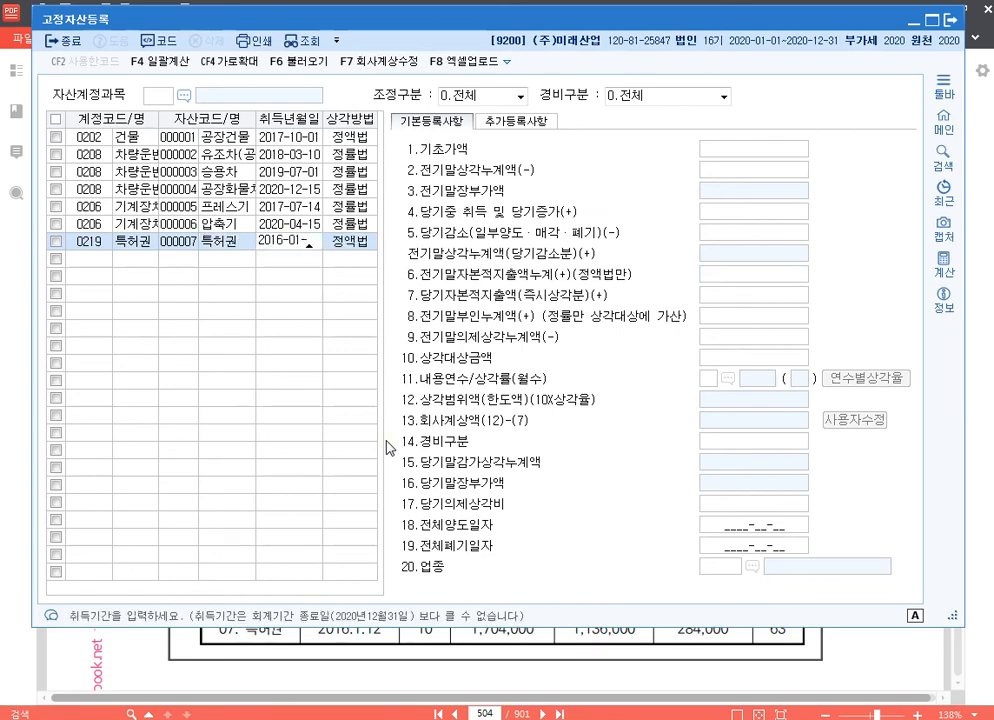
pyautogui.press('Return')
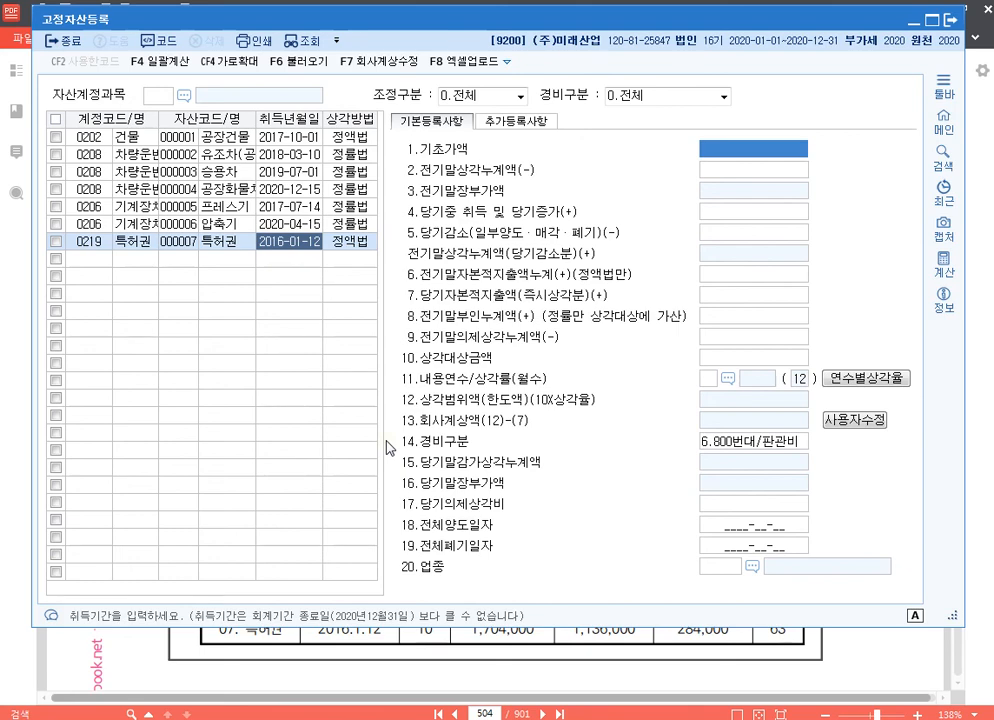
# Enter 1,704,000 as 특허권's 기초가액 and 1,136,000 as its 전기말상각누계액
pyautogui.write('1704000')
pyautogui.press('Return')
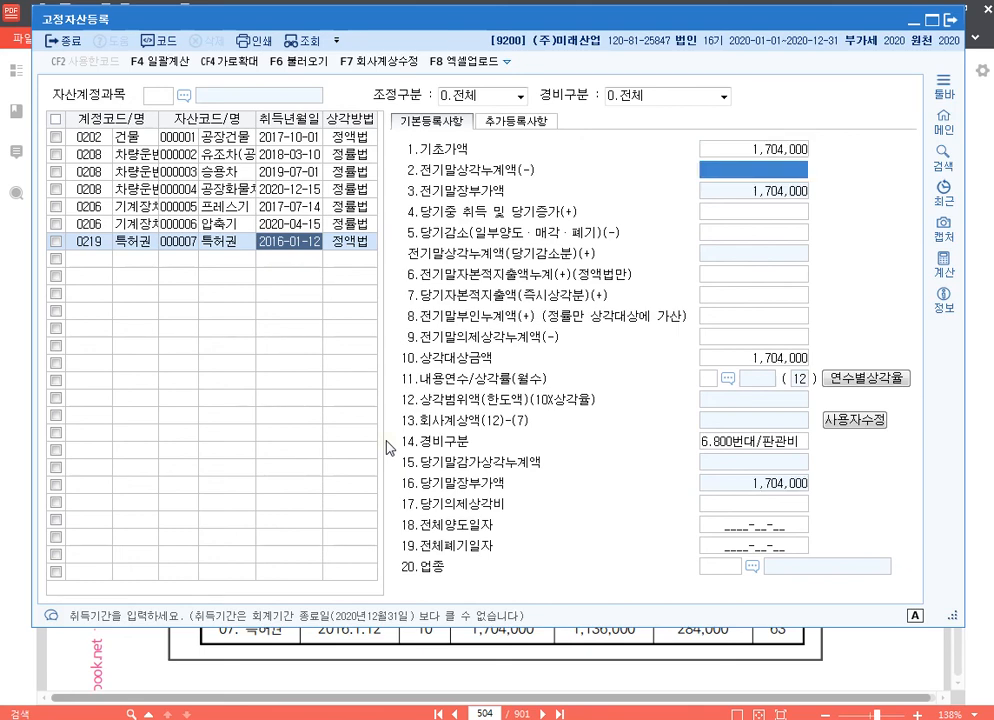
pyautogui.write('1136000')
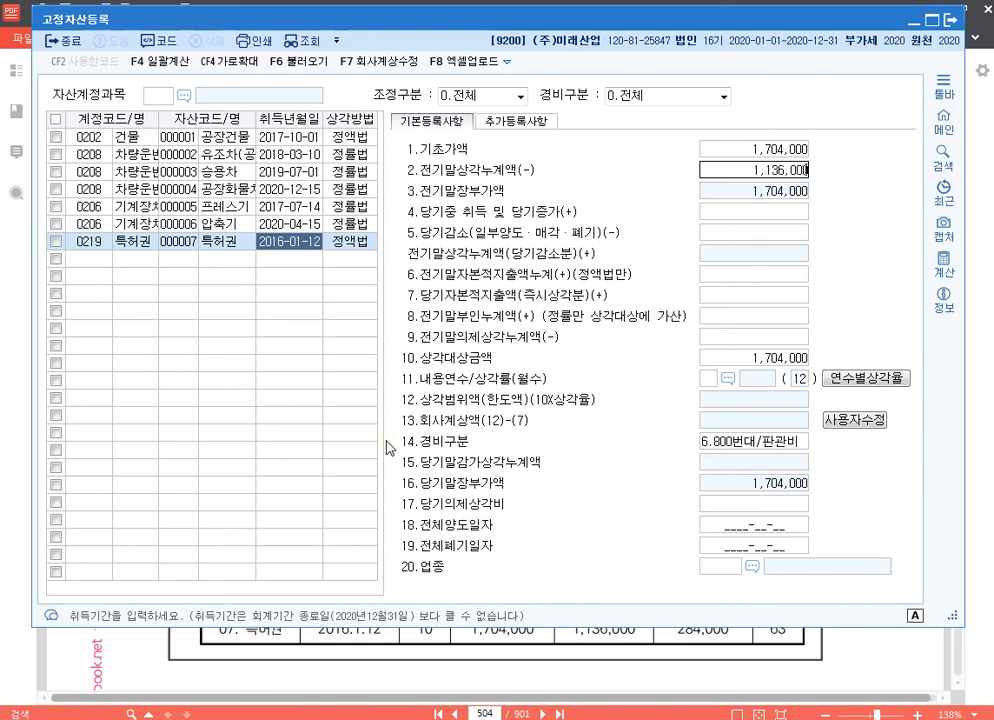
pyautogui.press('Return')
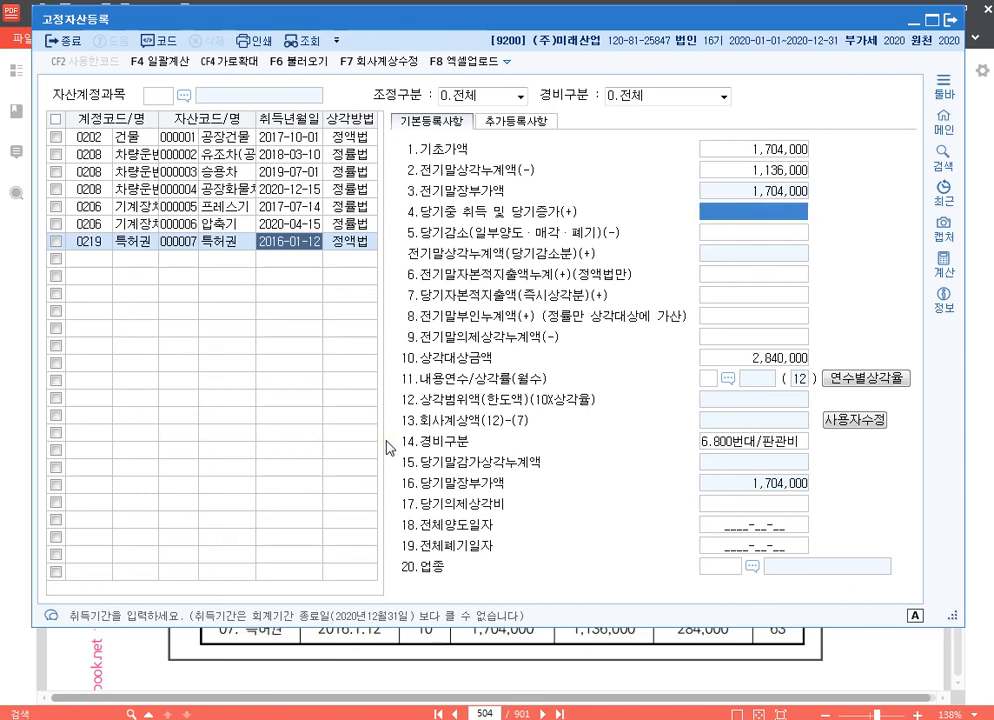
pyautogui.click(779, 171)
pyautogui.click(786, 148)
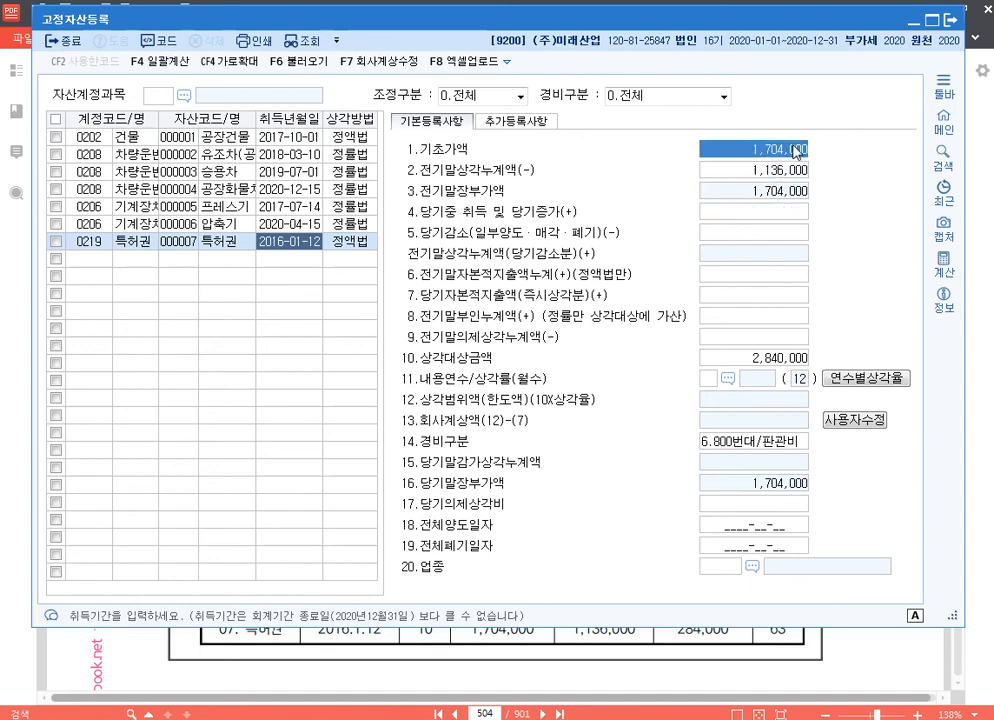
# Set 특허권's 내용연수 to 10, 경비구분 to 6.800번대/판관비 and 업종 to 63 무형고정자산, and open its 회사계상액 for manual editing
pyautogui.click(707, 378)
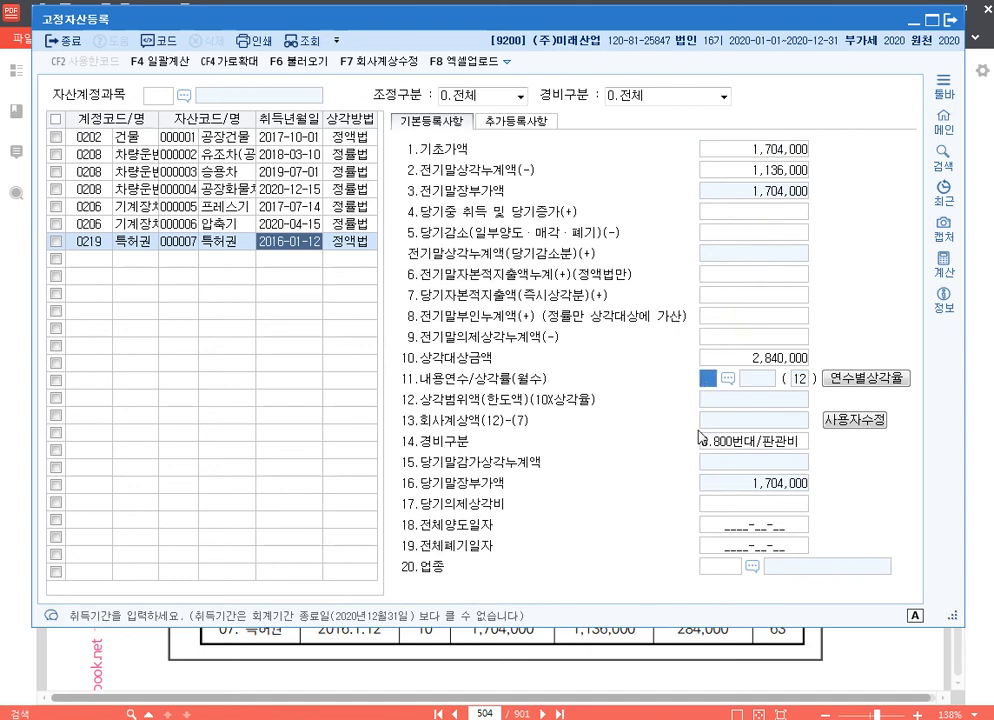
pyautogui.write('10')
pyautogui.press('Return')
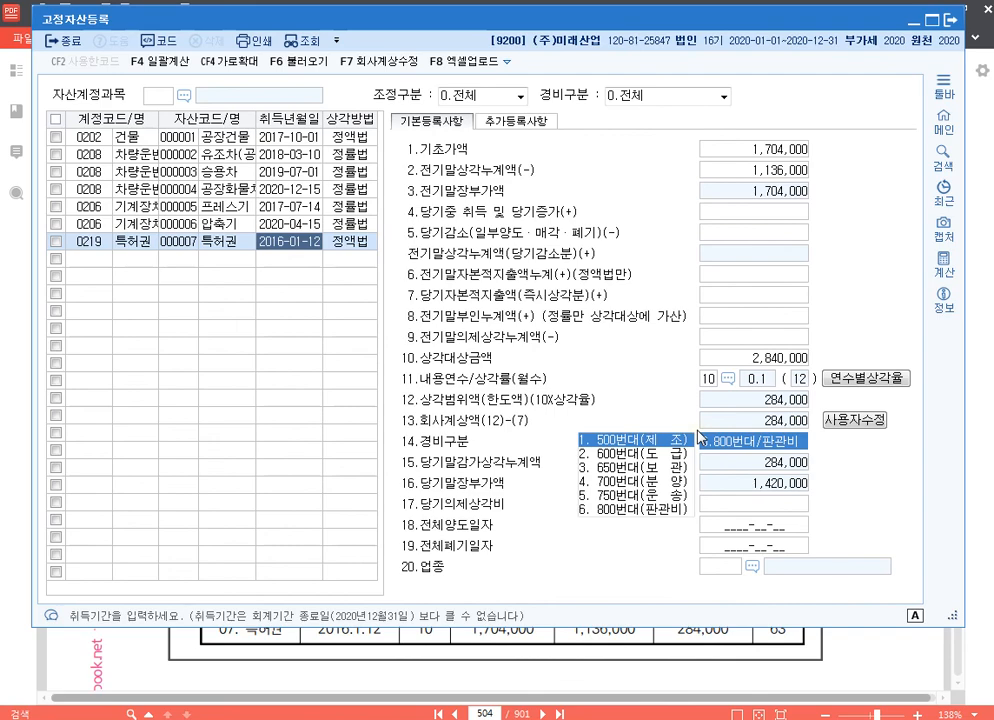
pyautogui.press('Return')
pyautogui.press('Return')
pyautogui.press('Return')
pyautogui.press('Return')
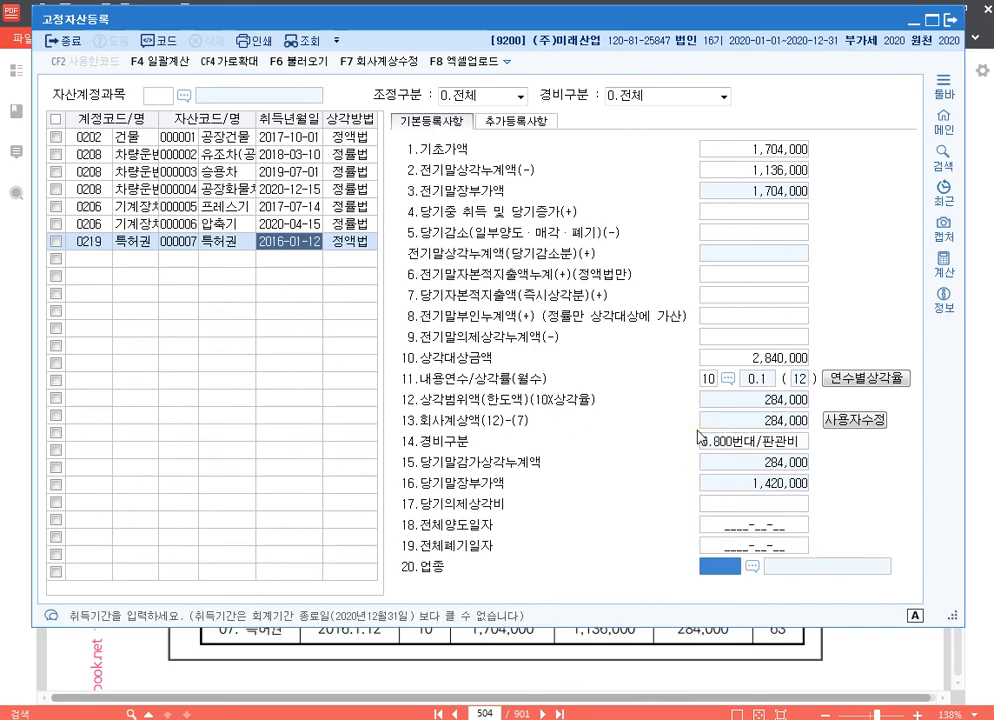
pyautogui.write('63')
pyautogui.press('Return')
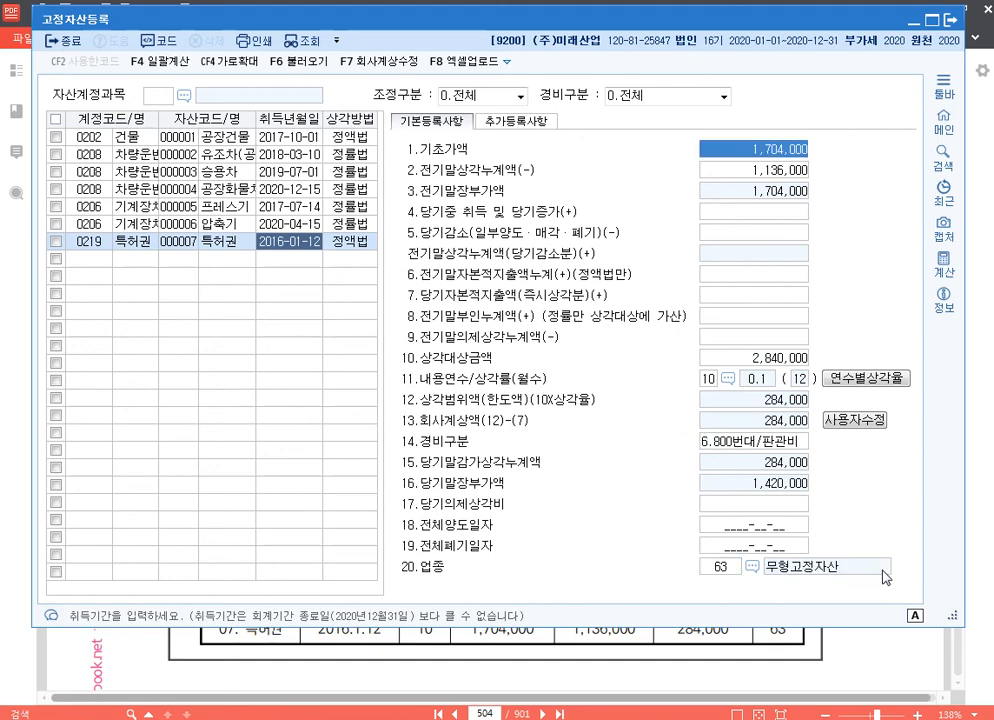
pyautogui.click(864, 424)
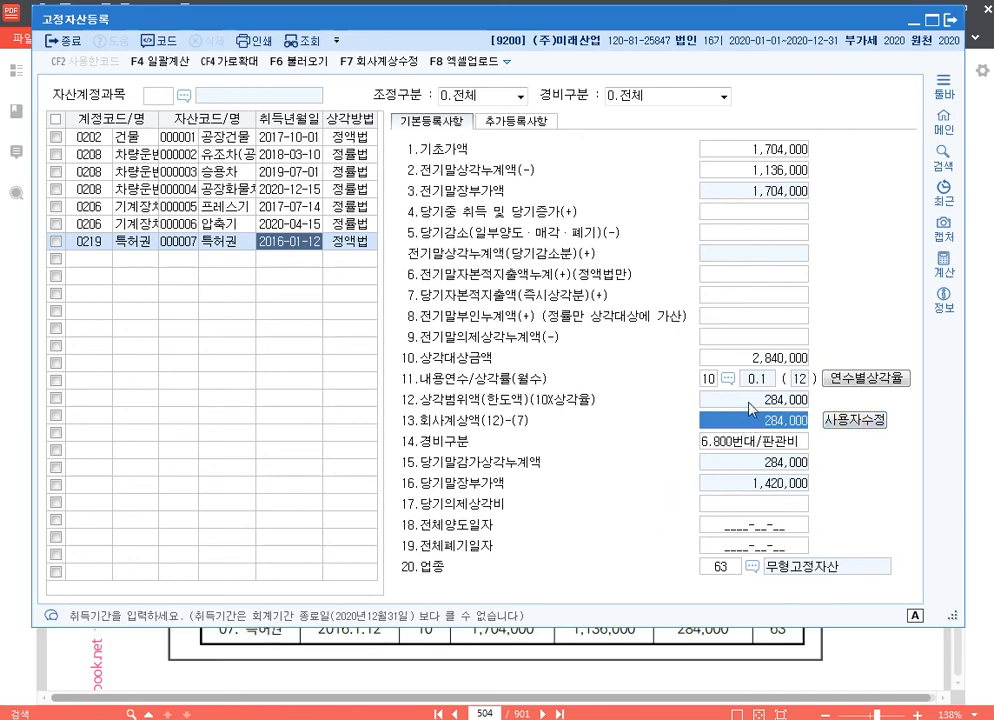
pyautogui.click(93, 260)
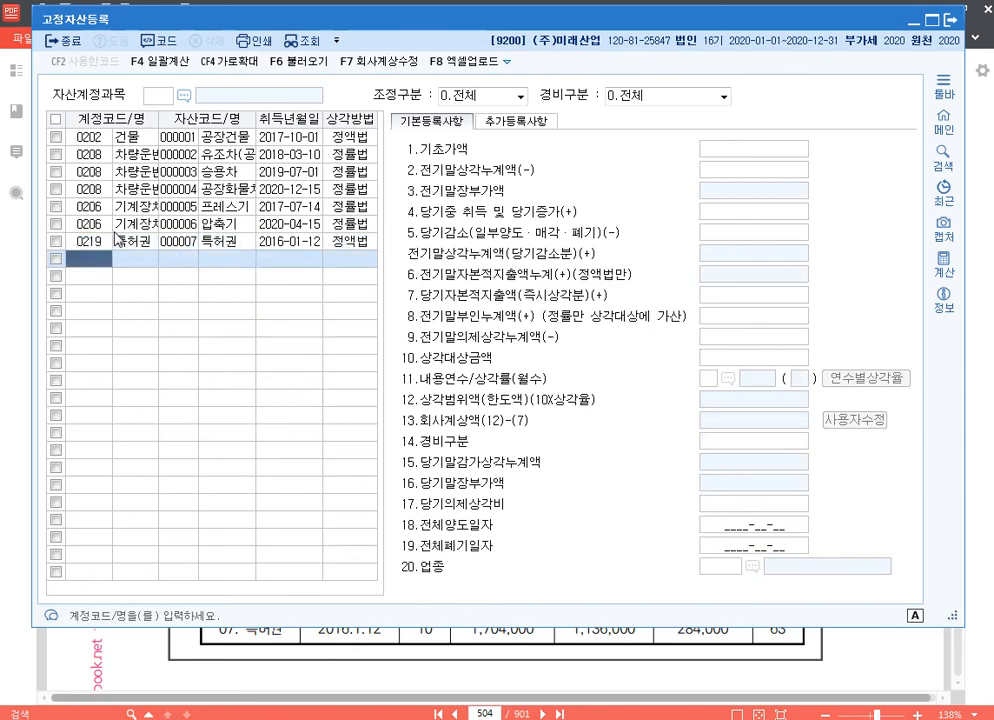
# Review the basic registration entries of the registered assets, from 특허권 back up to 공장건물
pyautogui.click(93, 242)
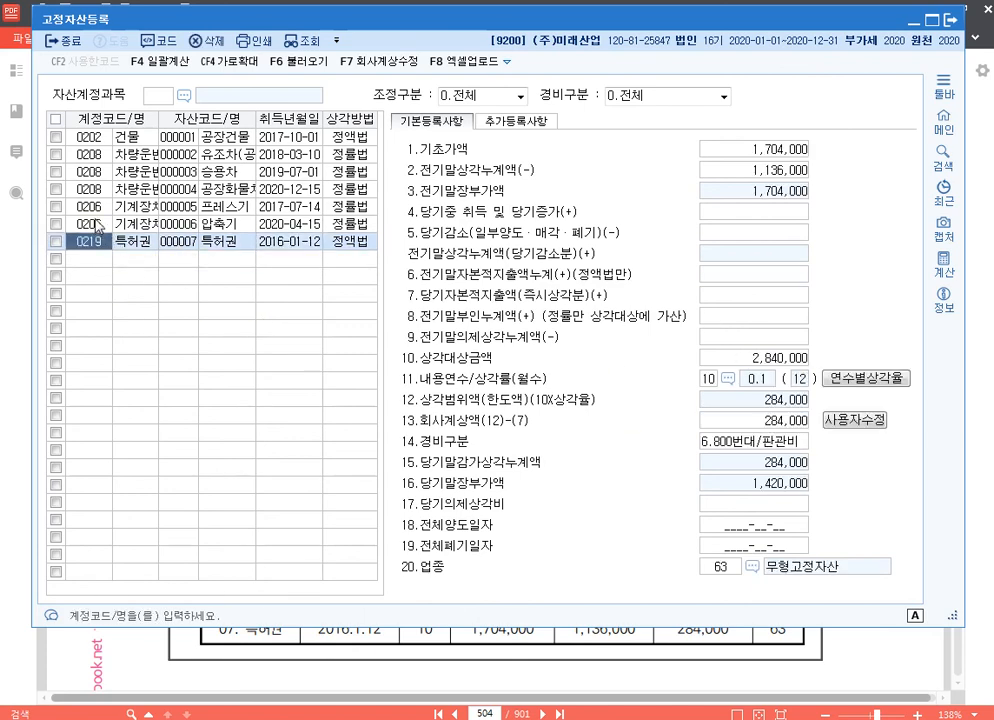
pyautogui.click(97, 224)
pyautogui.click(97, 207)
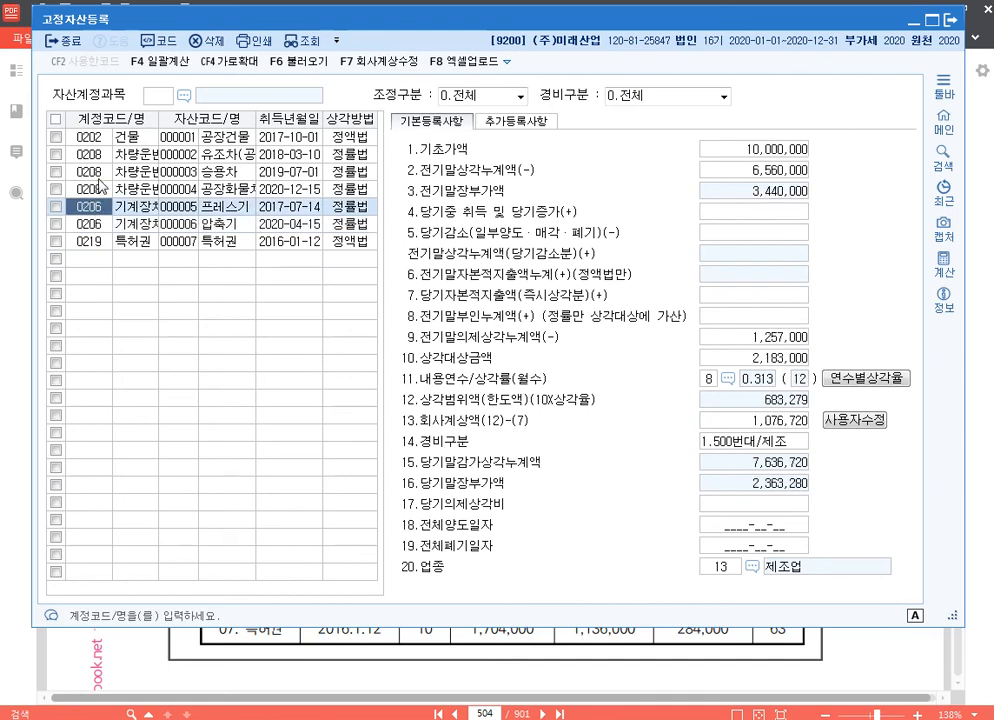
pyautogui.click(100, 187)
pyautogui.click(100, 171)
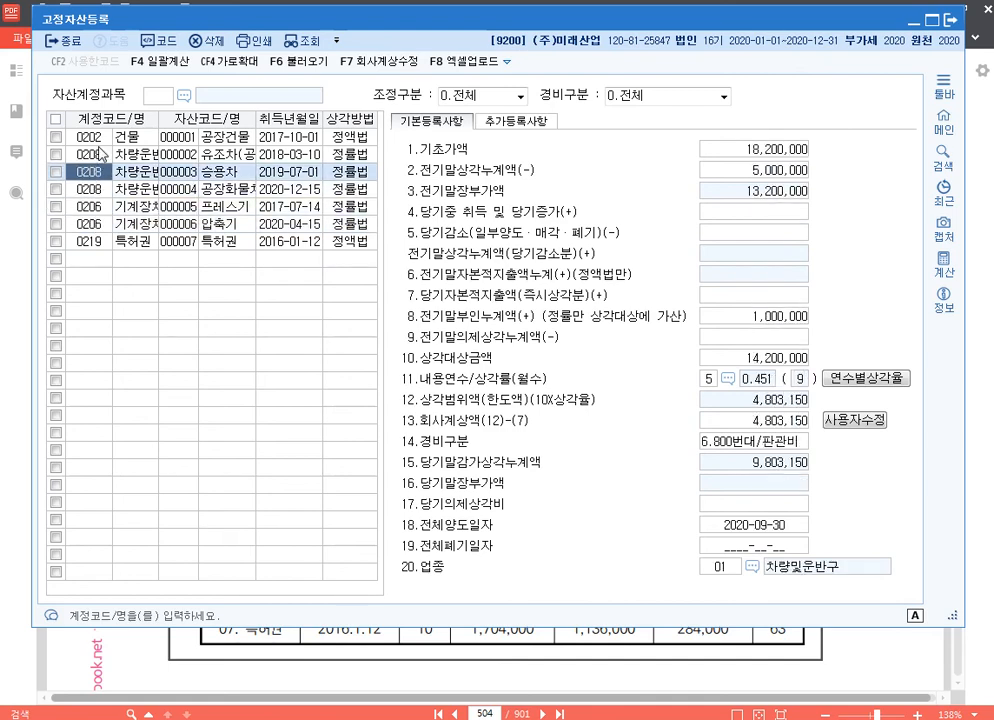
pyautogui.click(101, 154)
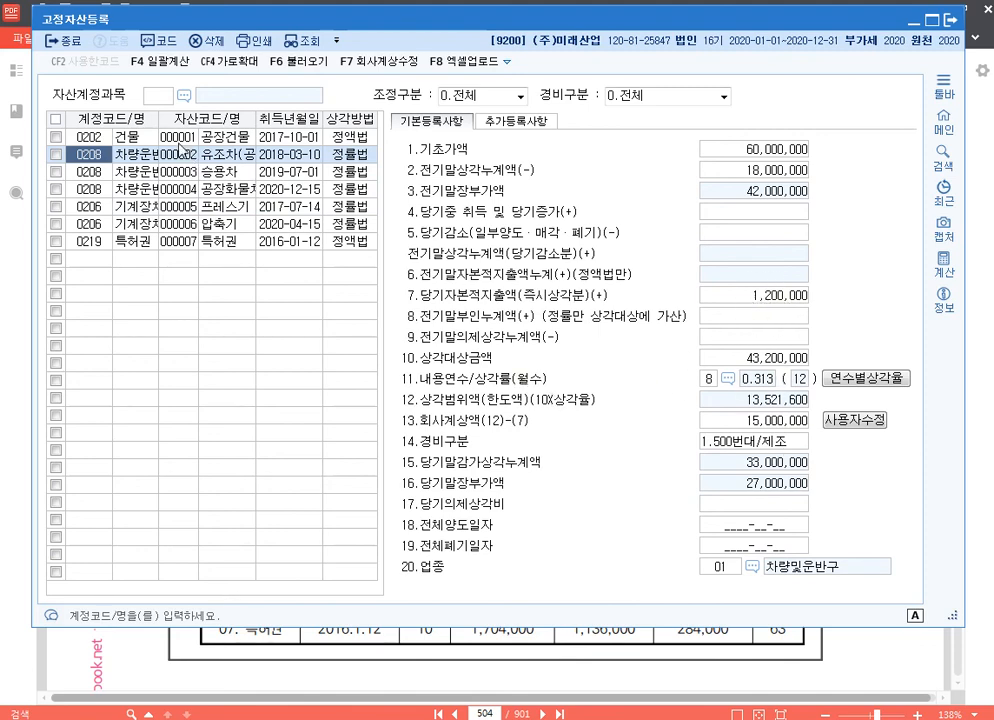
pyautogui.click(135, 140)
pyautogui.press('Down')
pyautogui.hotkey('ctrl', '1')
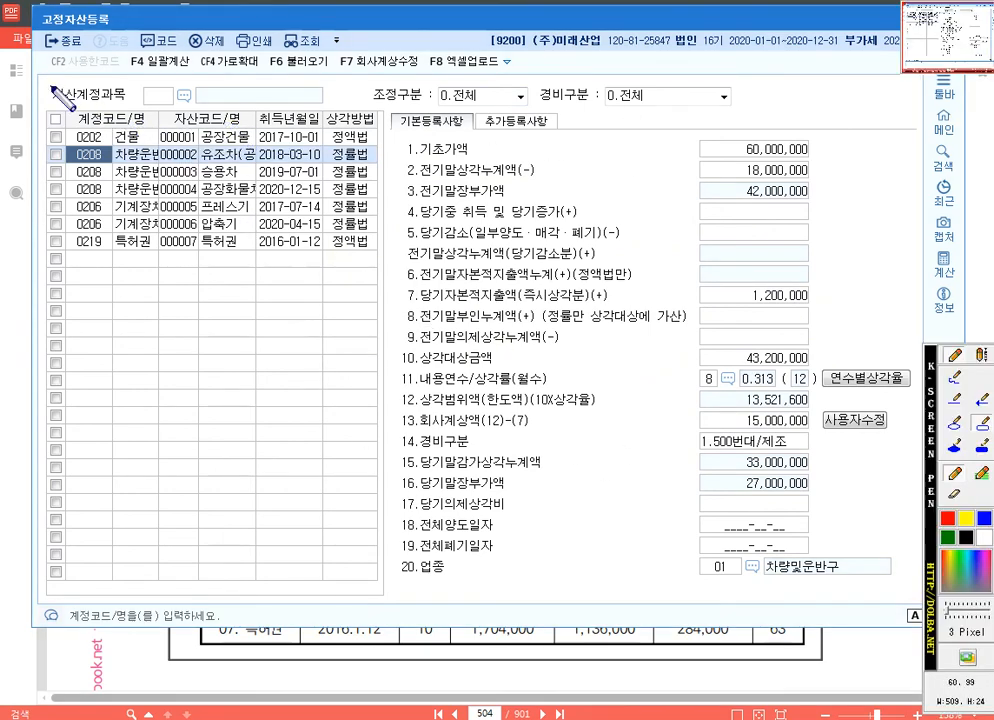
pyautogui.moveTo(46, 83); pyautogui.dragTo(191, 108)
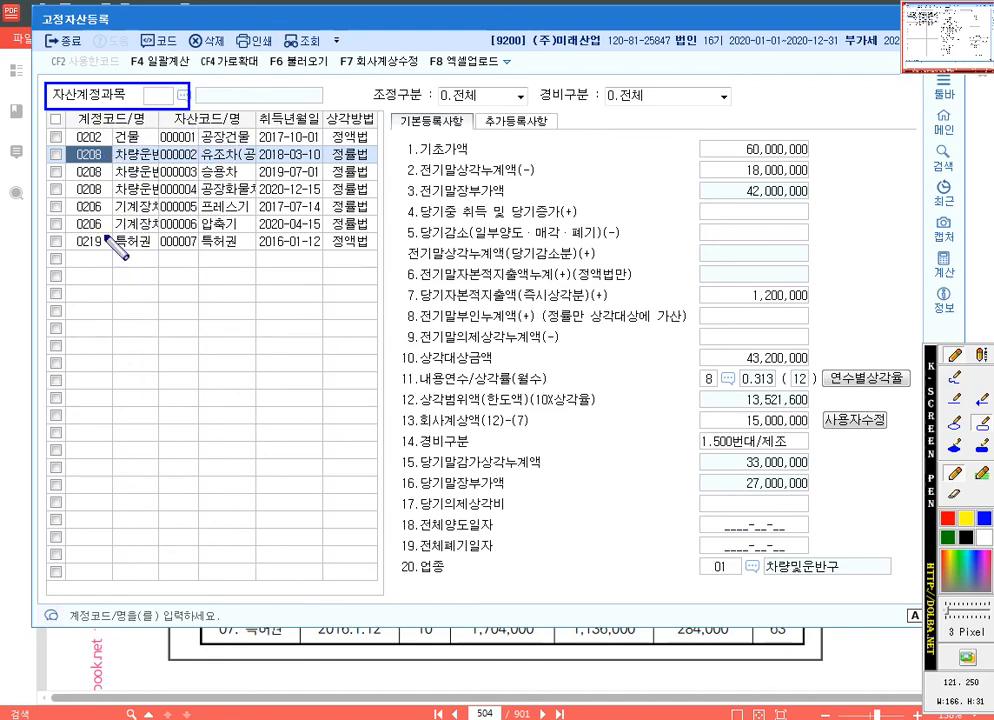
pyautogui.press('Escape')
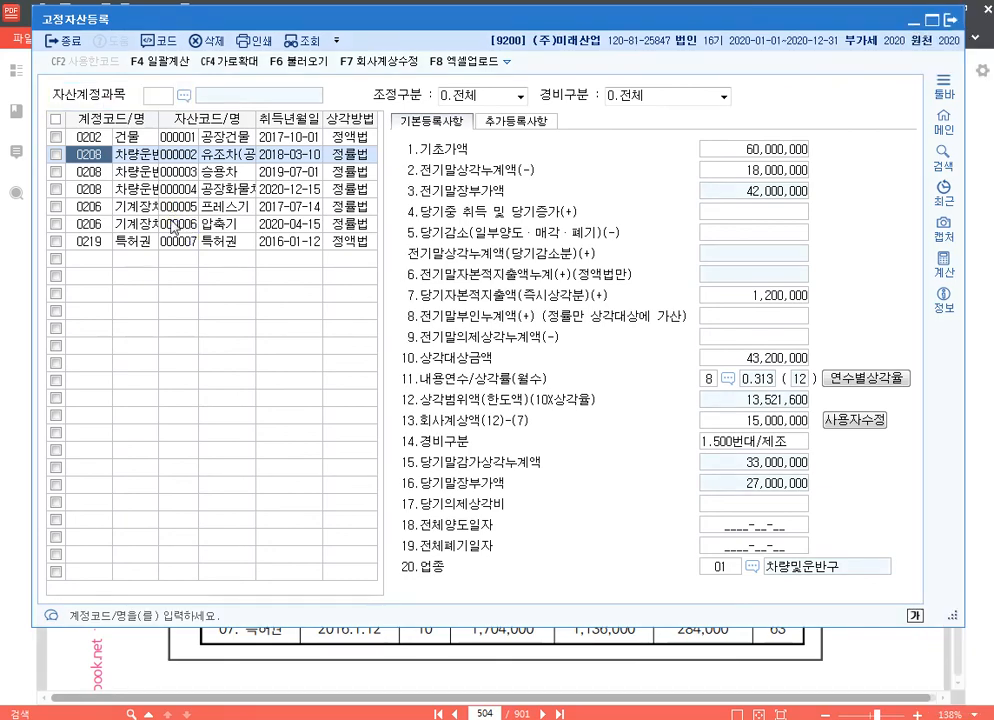
pyautogui.click(93, 139)
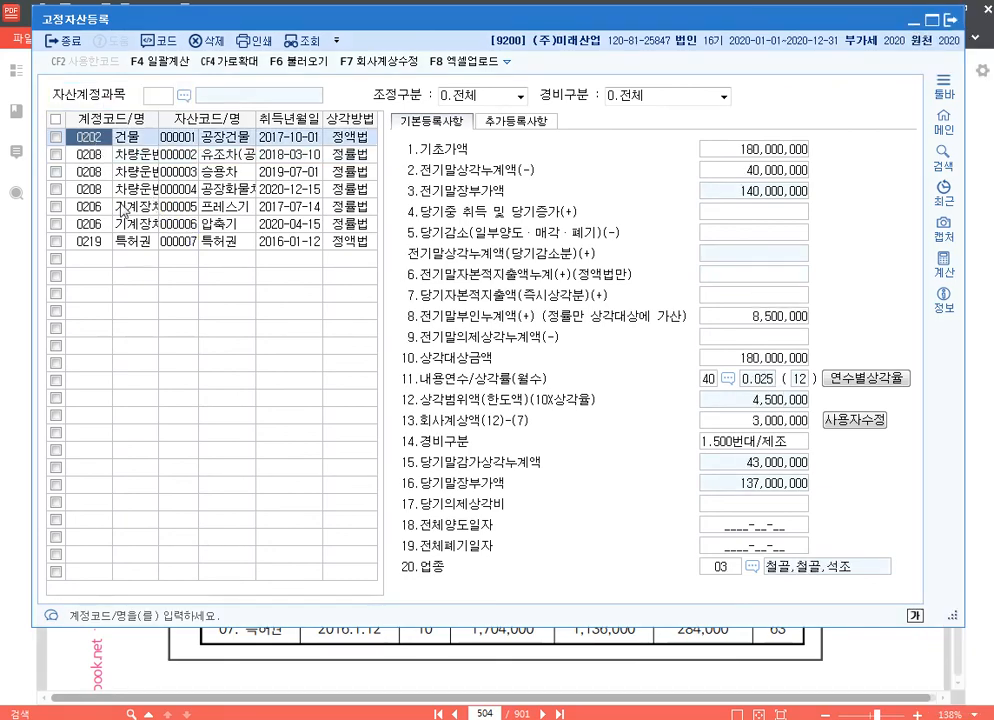